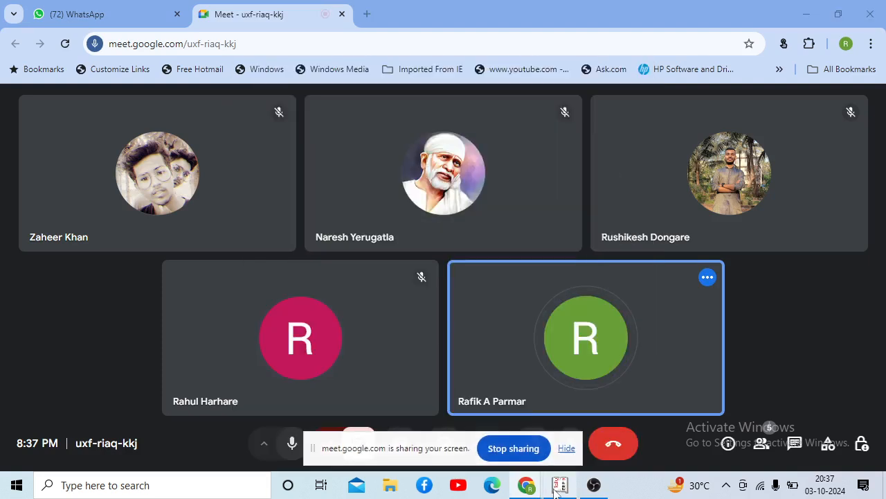
Switch to Tally.ERP 9 and open the BANK ACCOUNT ledger of Infotek Traders for alteration
{"action": "left_click", "coordinate": [558, 486]}
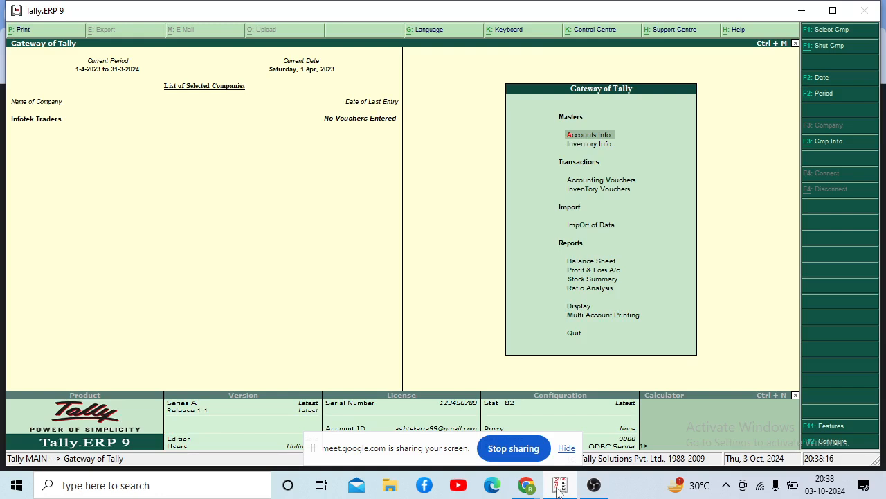
{"action": "key", "text": "Return"}
{"action": "key", "text": "Down"}
{"action": "key", "text": "Return"}
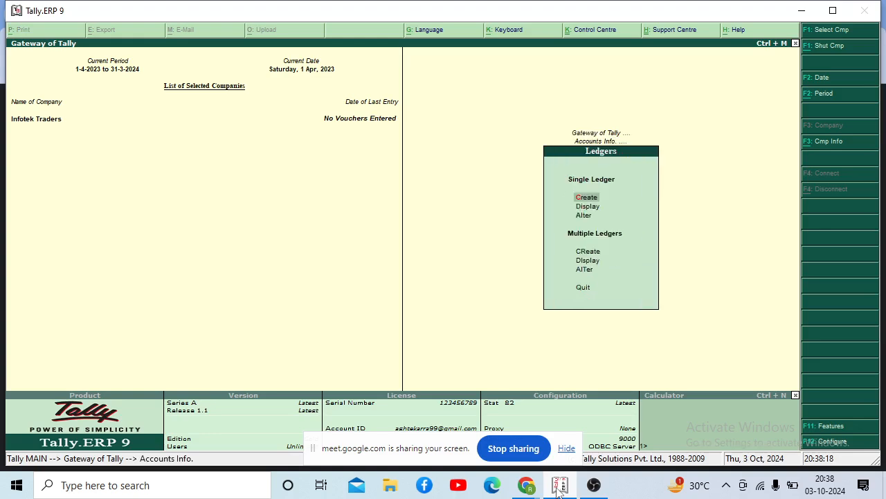
{"action": "key", "text": "Down"}
{"action": "key", "text": "Down"}
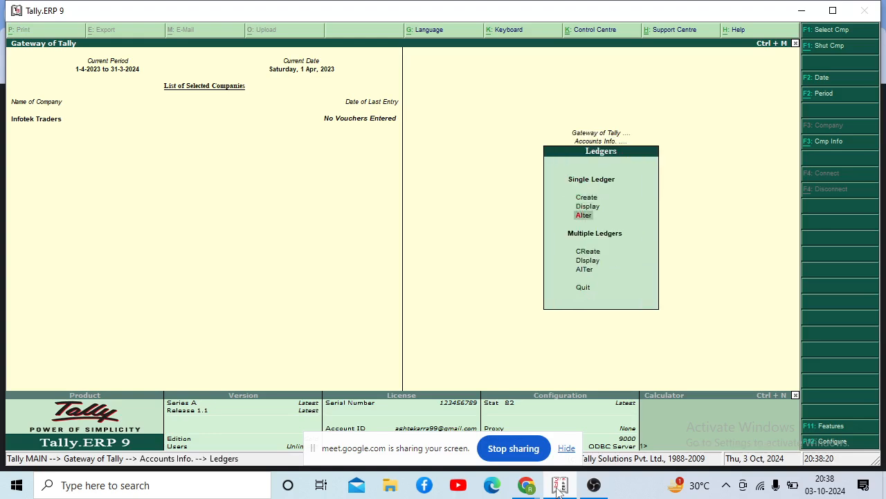
{"action": "key", "text": "Return"}
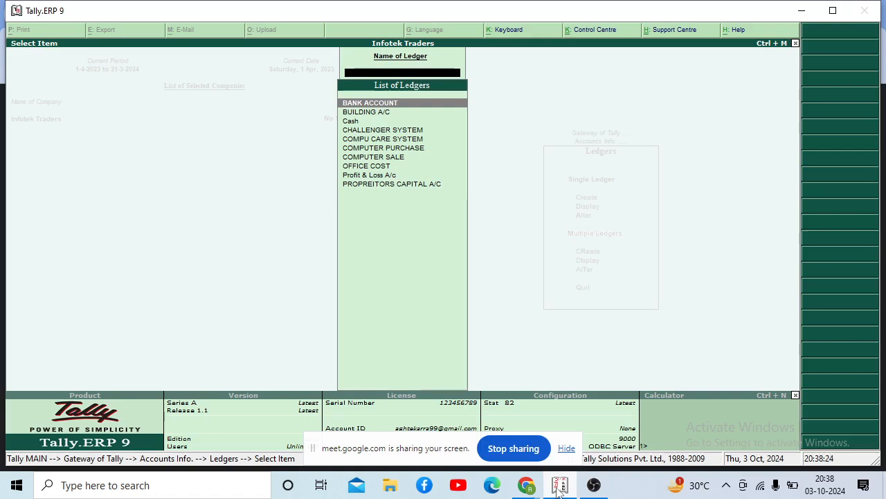
{"action": "key", "text": "Return"}
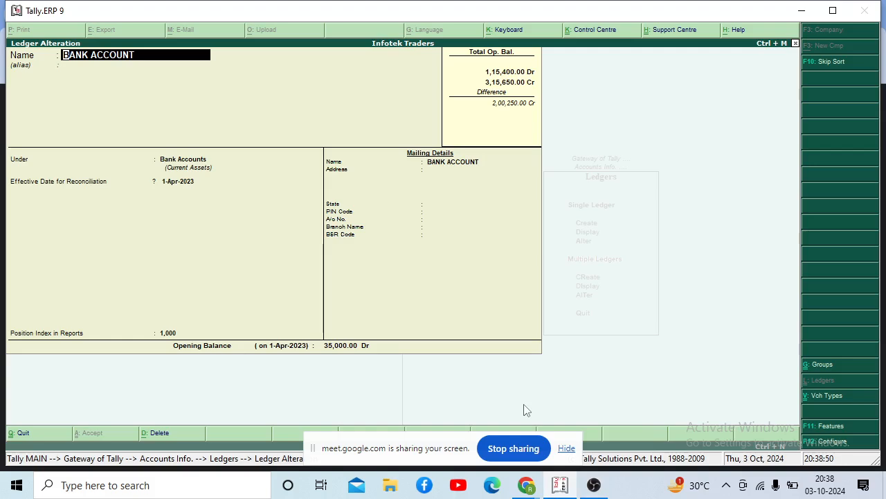
Clear the opening balance of the BANK ACCOUNT ledger and accept the alteration
{"action": "left_click", "coordinate": [344, 348]}
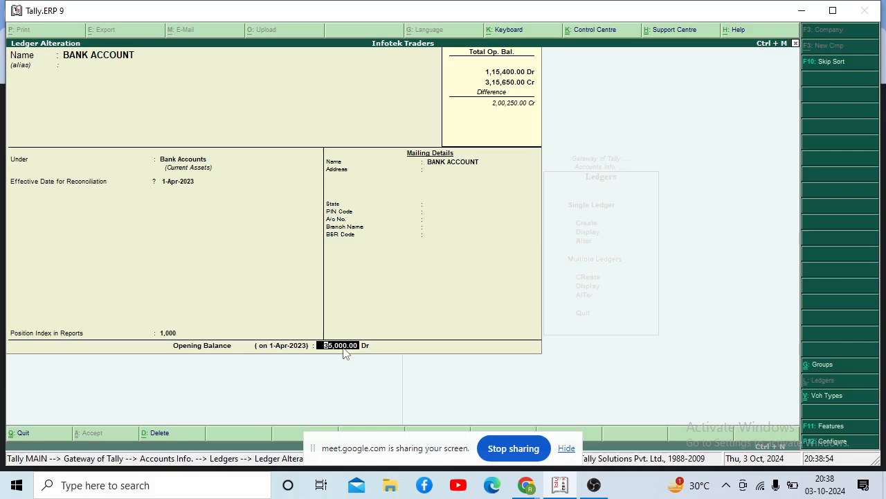
{"action": "key", "text": "BackSpace"}
{"action": "key", "text": "Return"}
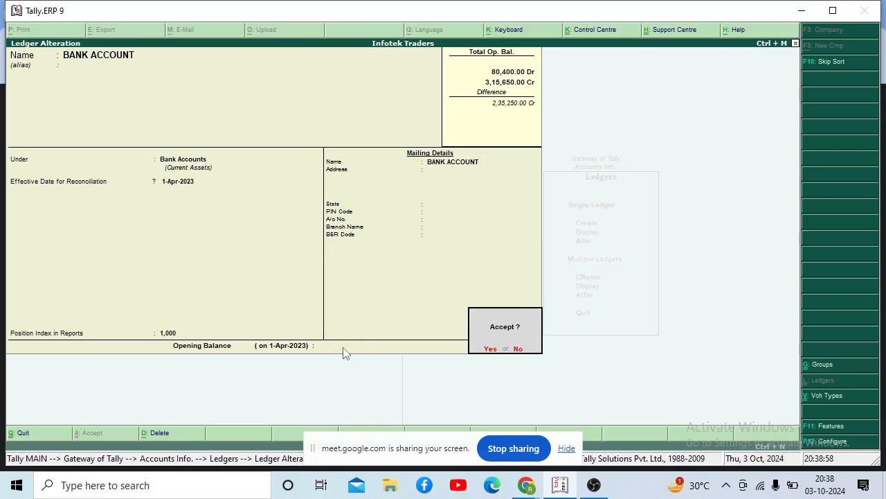
{"action": "key", "text": "Return"}
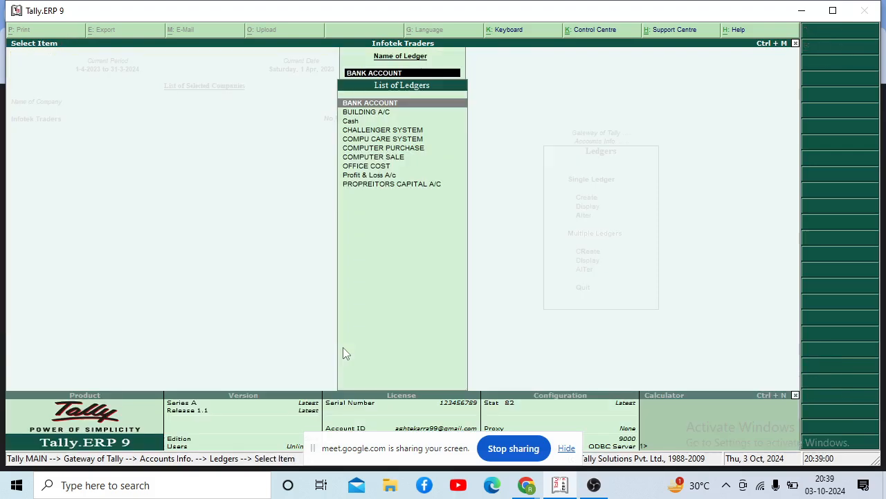
Delete the BANK ACCOUNT ledger from the company's single ledgers
{"action": "key", "text": "Return"}
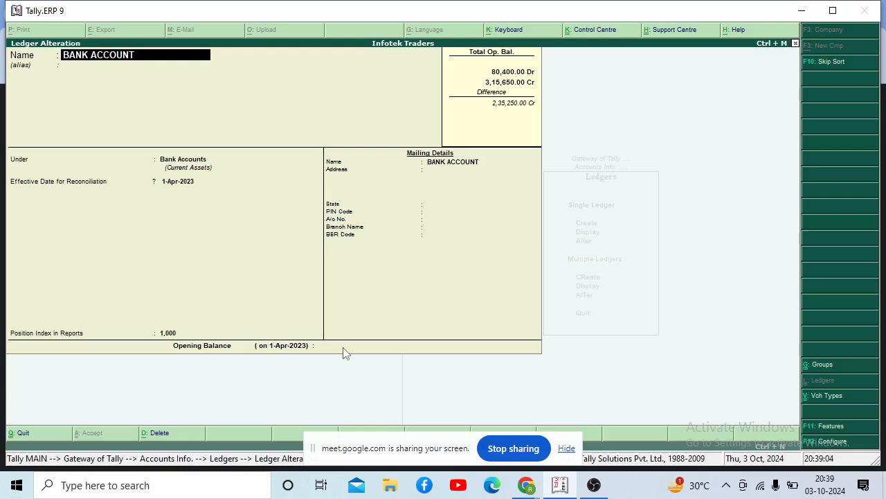
{"action": "key", "text": "alt+d"}
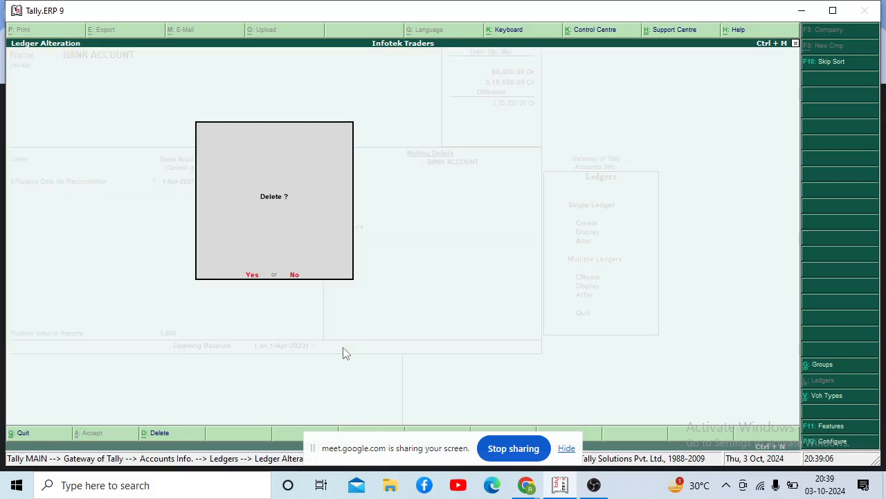
{"action": "key", "text": "y"}
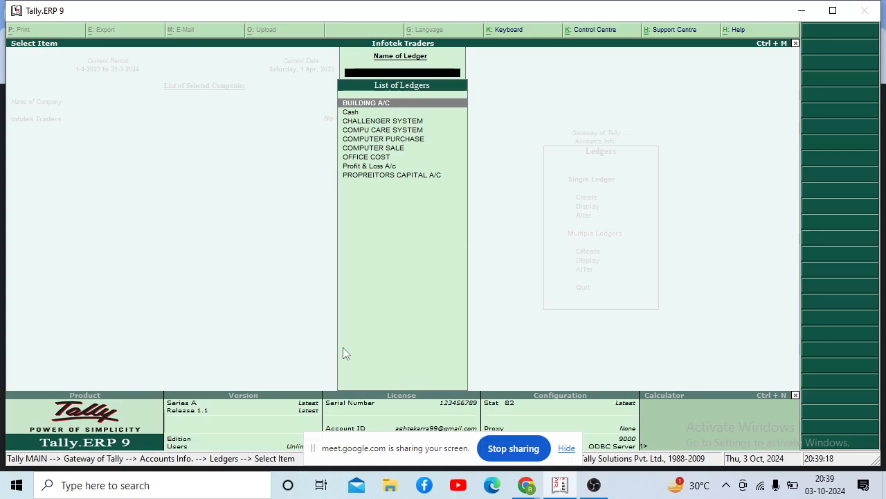
Set the opening balance of the BUILDING A/C ledger to 0 and accept the alteration
{"action": "key", "text": "Return"}
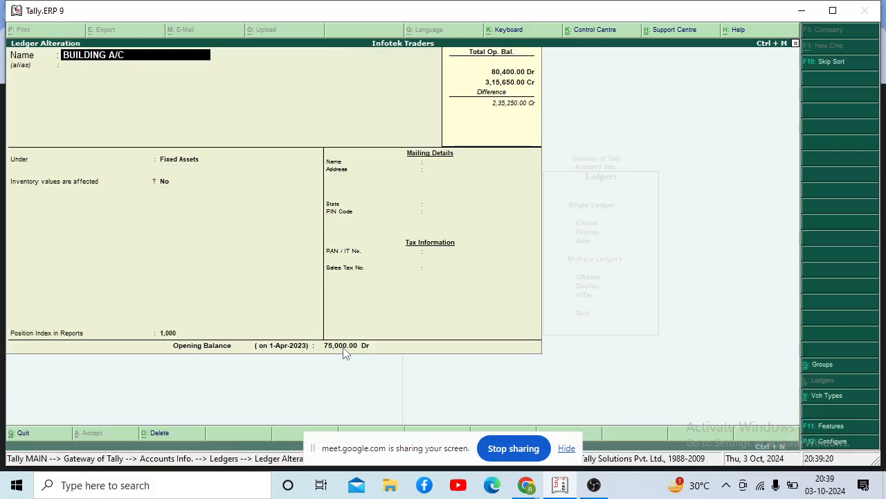
{"action": "left_click", "coordinate": [339, 345]}
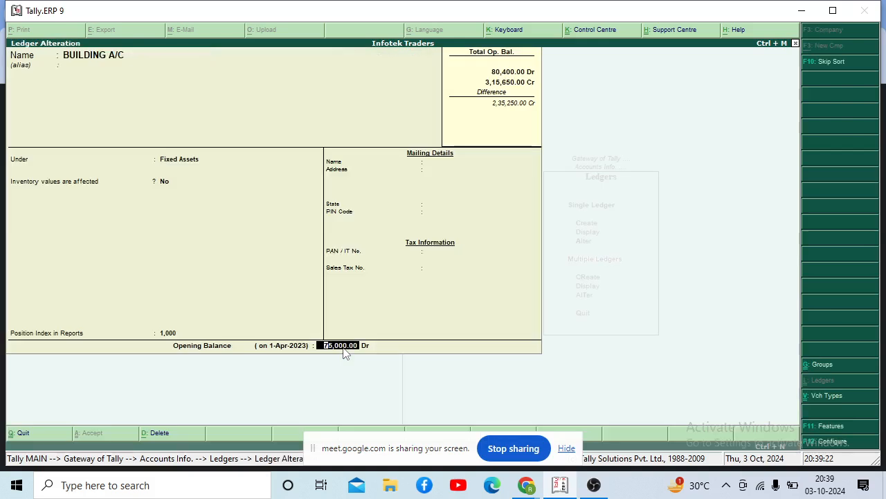
{"action": "type", "text": "0"}
{"action": "key", "text": "Return"}
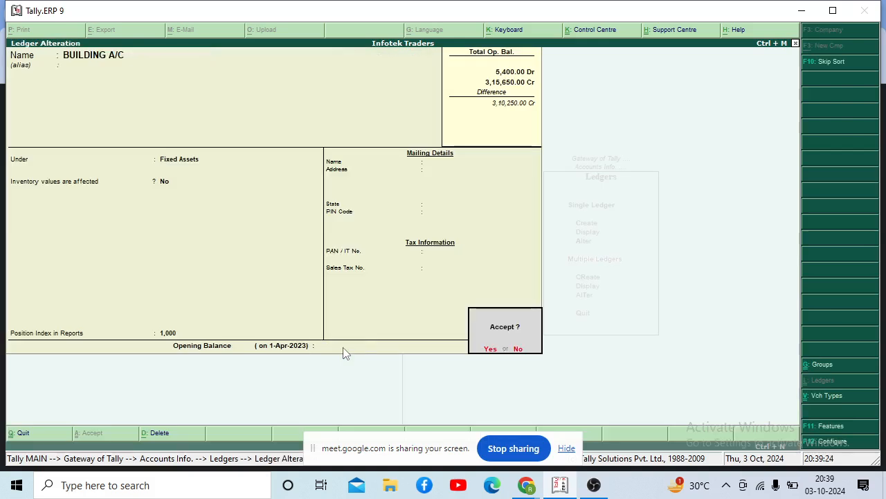
{"action": "key", "text": "Return"}
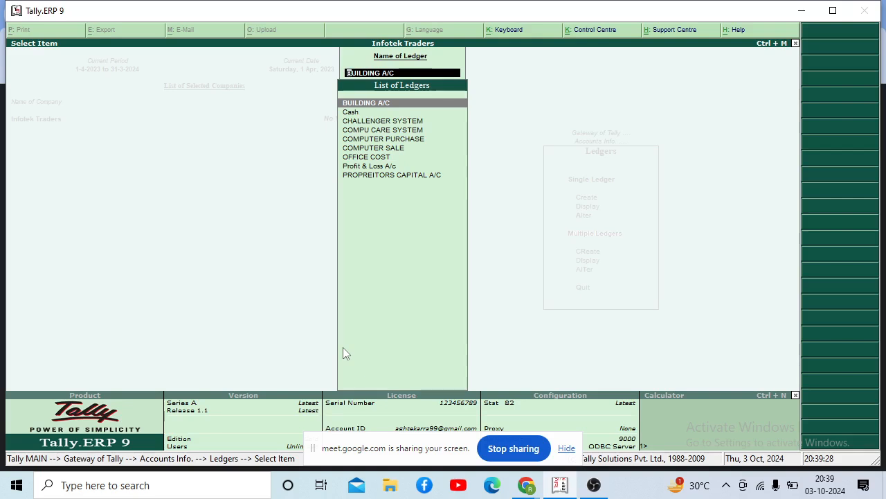
Reopen the BUILDING A/C ledger to check its opening balance, and leave it without changes
{"action": "key", "text": "Return"}
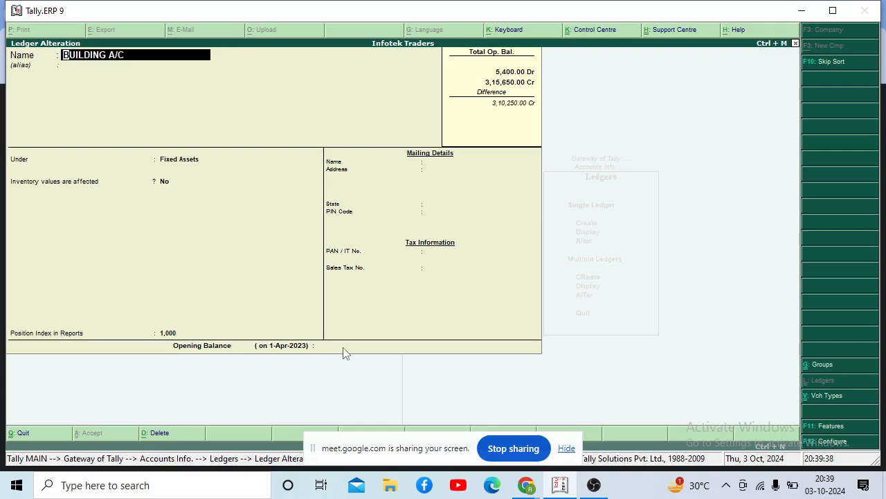
{"action": "key", "text": "Escape"}
{"action": "key", "text": "y"}
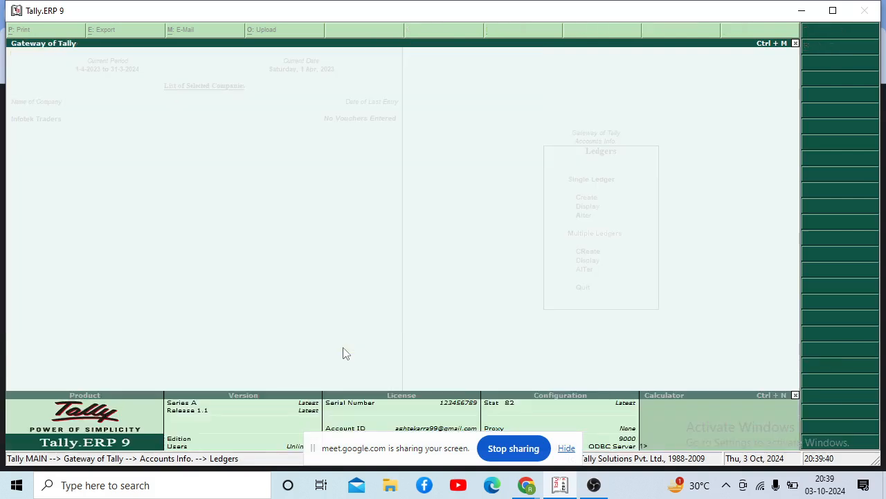
{"action": "key", "text": "Return"}
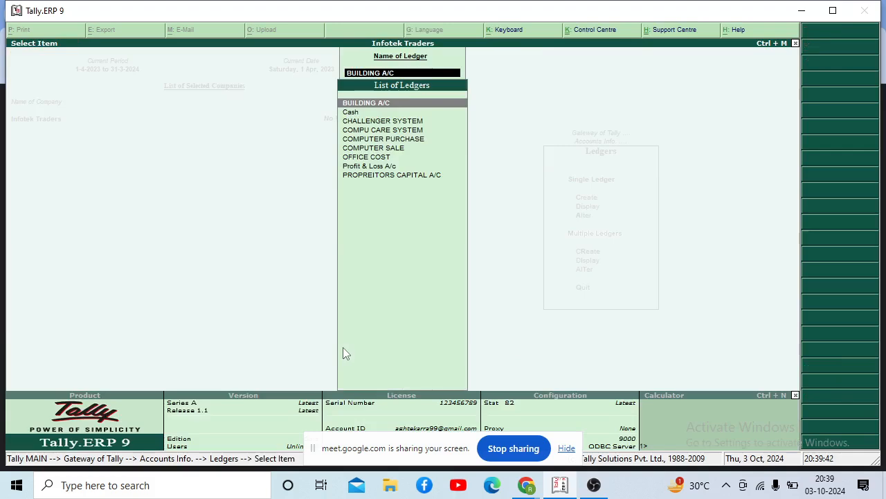
{"action": "key", "text": "Escape"}
{"action": "key", "text": "Escape"}
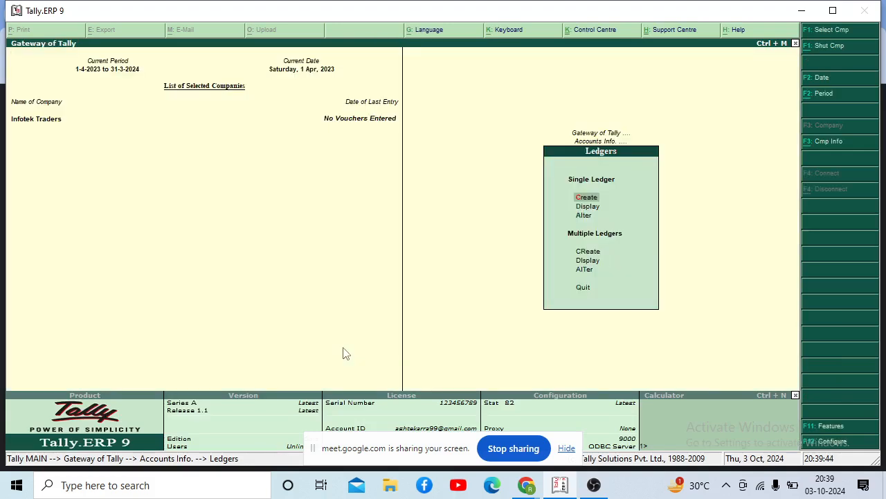
{"action": "key", "text": "Down"}
{"action": "key", "text": "Down"}
{"action": "key", "text": "Down"}
{"action": "key", "text": "Down"}
{"action": "key", "text": "Down"}
{"action": "key", "text": "Down"}
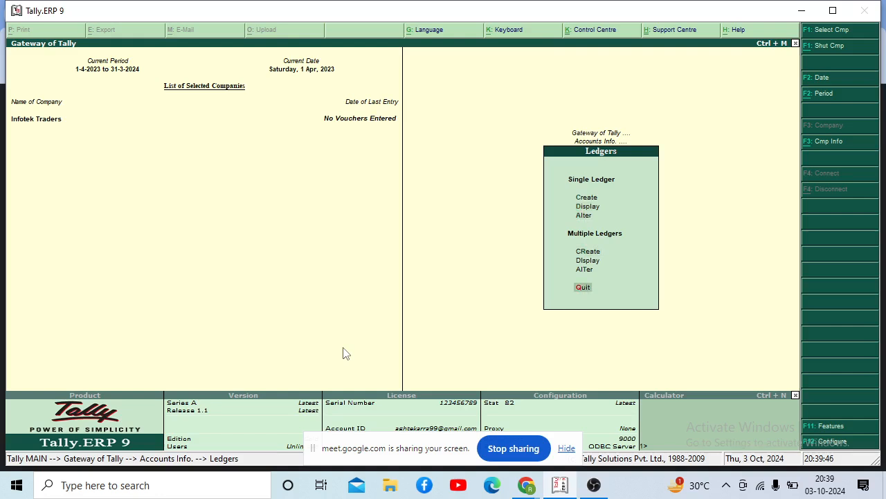
{"action": "key", "text": "Up"}
{"action": "key", "text": "Return"}
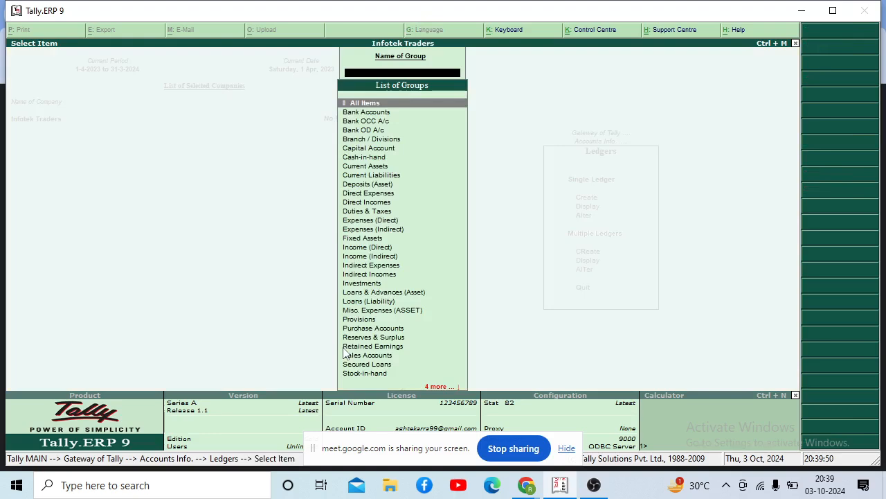
{"action": "key", "text": "Escape"}
Review the BUILDING A/C ledger in its alteration form once more and return to the Gateway of Tally
{"action": "key", "text": "Up"}
{"action": "key", "text": "Up"}
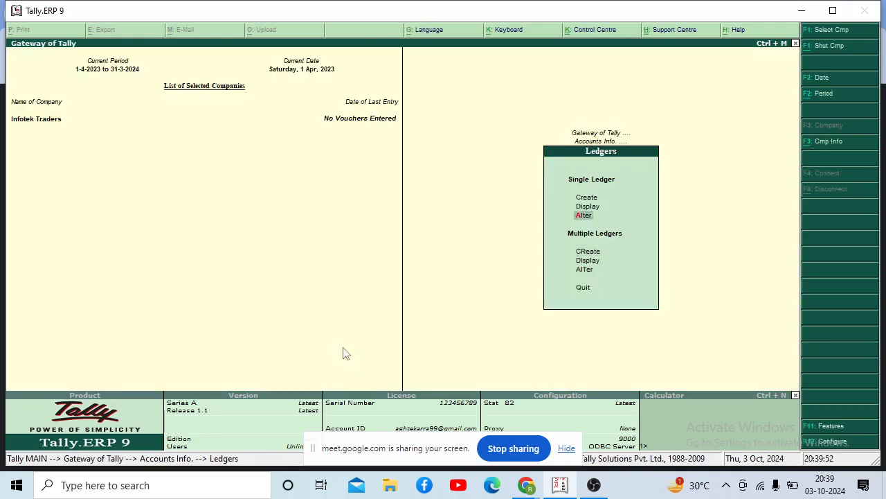
{"action": "key", "text": "Up"}
{"action": "key", "text": "Down"}
{"action": "key", "text": "Return"}
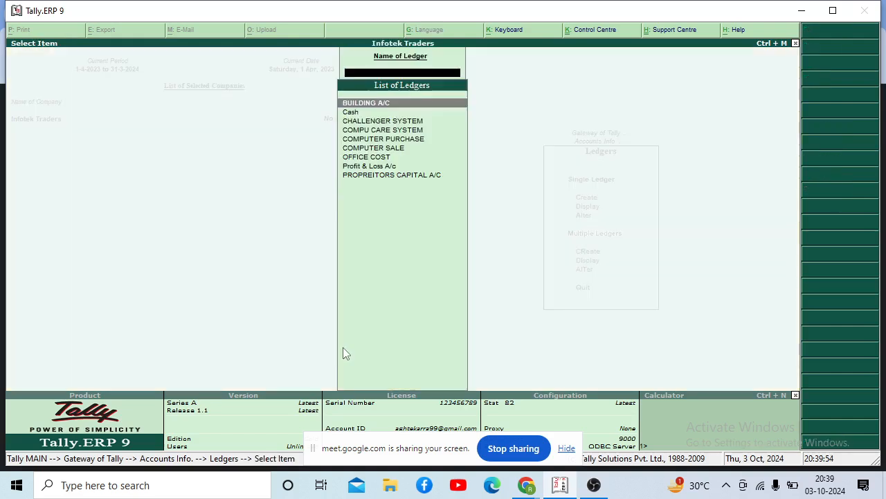
{"action": "key", "text": "Return"}
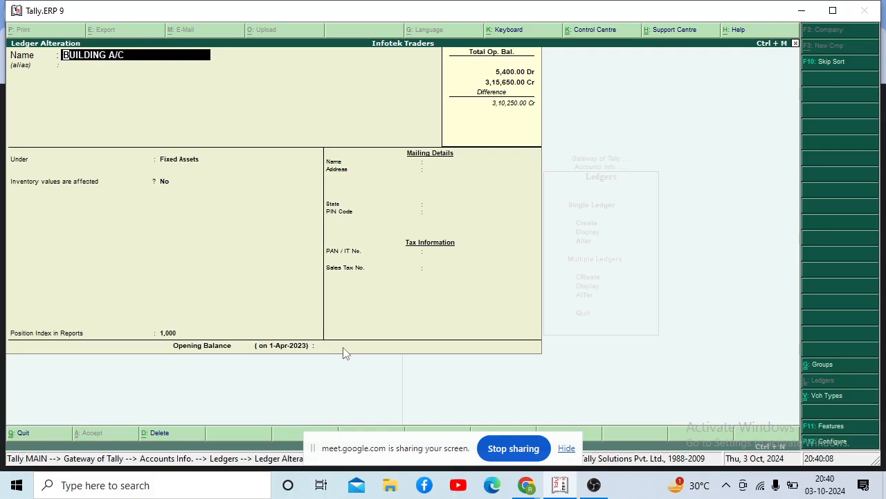
{"action": "key", "text": "BackSpace"}
{"action": "key", "text": "Escape"}
{"action": "key", "text": "Escape"}
{"action": "key", "text": "Escape"}
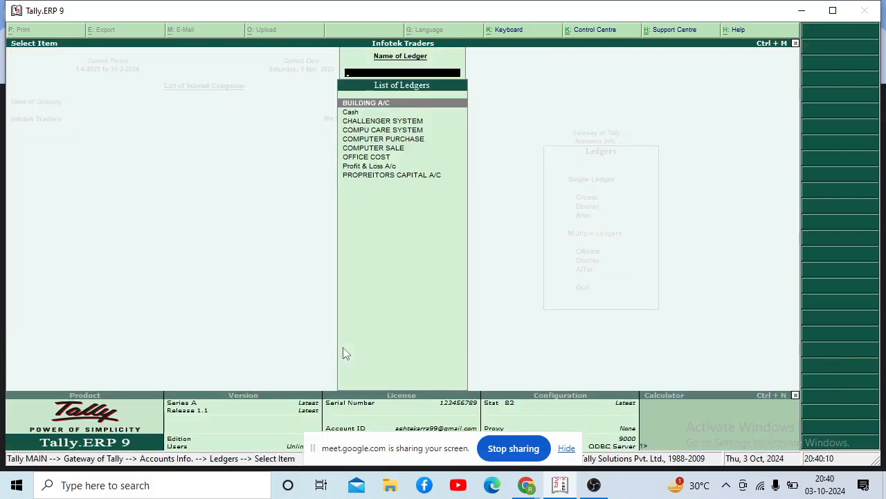
View the ledger vouchers of BUILDING A/C in the account books and return to the Gateway of Tally
{"action": "key", "text": "Down"}
{"action": "key", "text": "Down"}
{"action": "key", "text": "Down"}
{"action": "key", "text": "Down"}
{"action": "key", "text": "Down"}
{"action": "key", "text": "Down"}
{"action": "key", "text": "Down"}
{"action": "key", "text": "Down"}
{"action": "key", "text": "Down"}
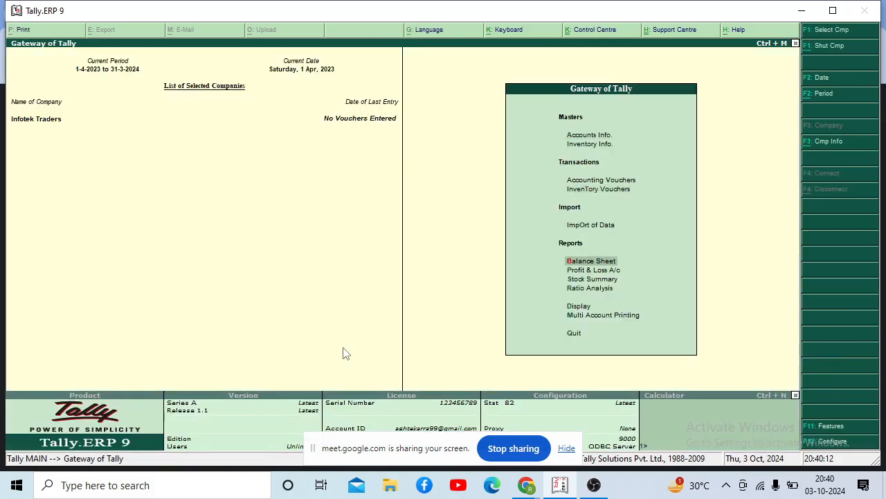
{"action": "key", "text": "Return"}
{"action": "key", "text": "Down"}
{"action": "key", "text": "Down"}
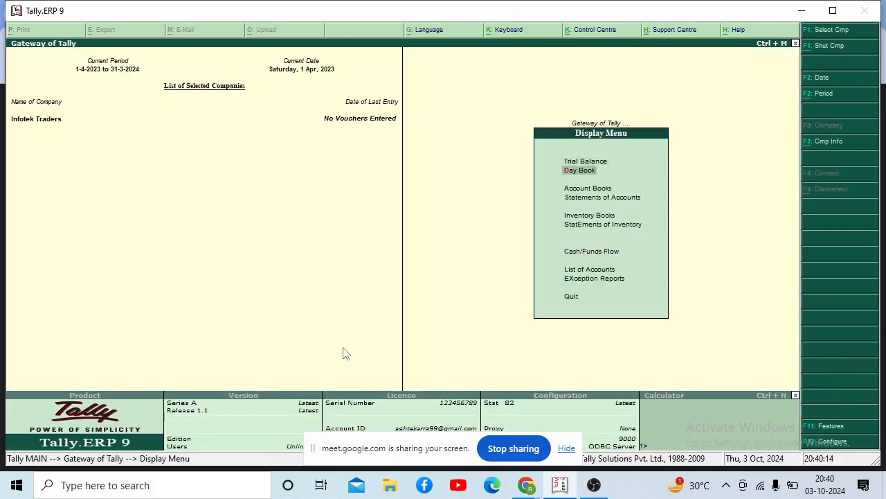
{"action": "key", "text": "Return"}
{"action": "key", "text": "Return"}
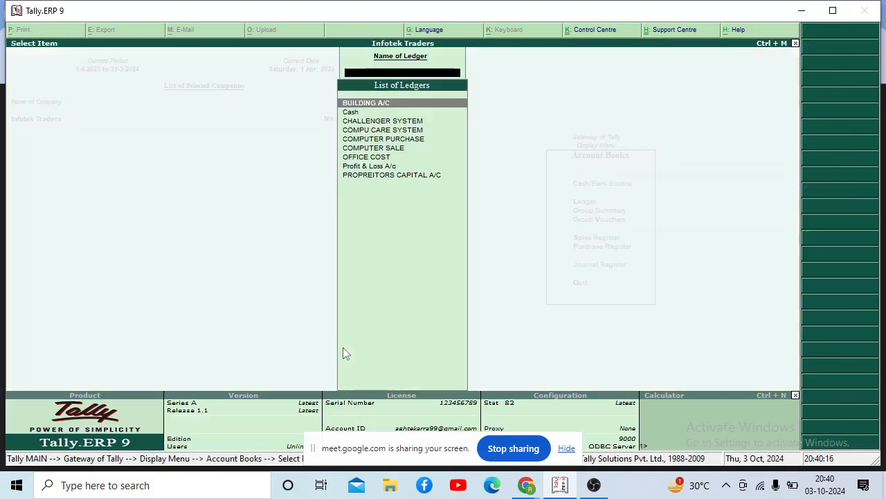
{"action": "key", "text": "Return"}
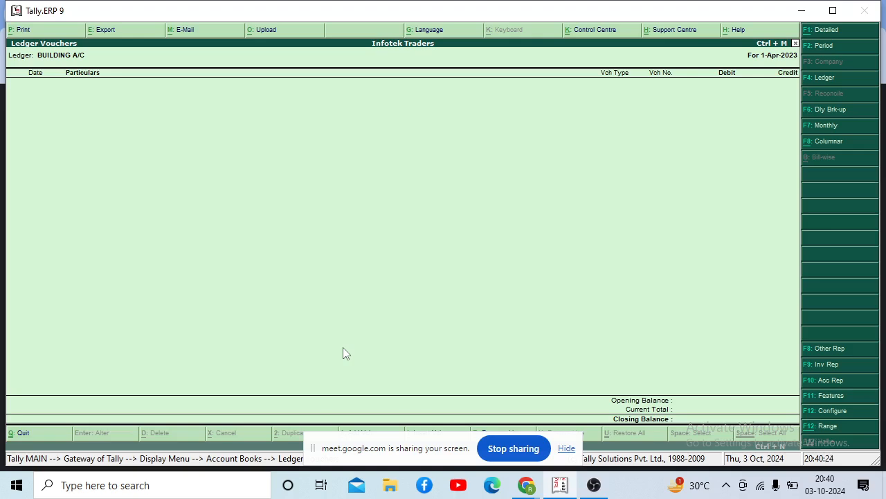
{"action": "key", "text": "Escape"}
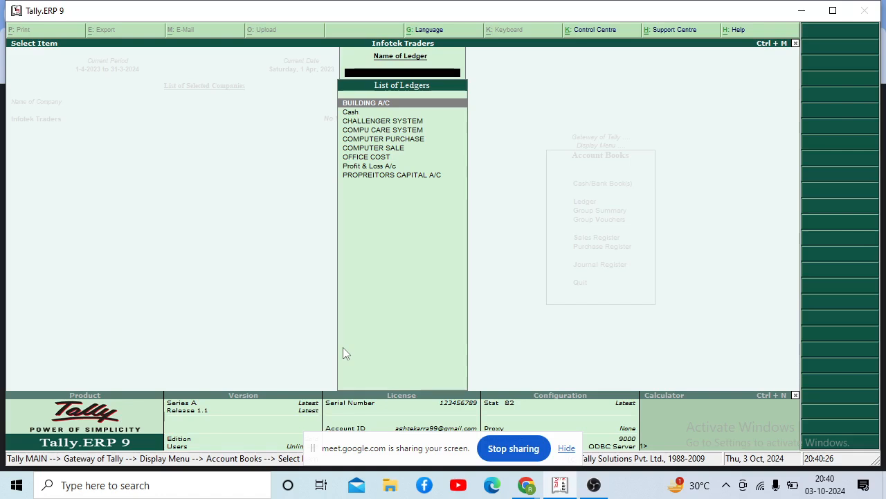
{"action": "key", "text": "Escape"}
{"action": "key", "text": "Escape"}
{"action": "key", "text": "Escape"}
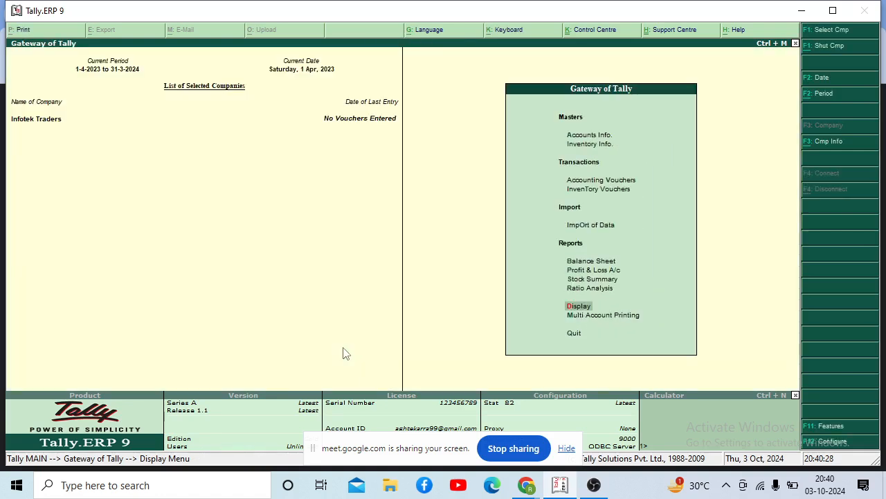
Open the BUILDING A/C ledger for alteration, check its opening balance and quit the form without saving
{"action": "key", "text": "Up"}
{"action": "key", "text": "Up"}
{"action": "key", "text": "Up"}
{"action": "key", "text": "Up"}
{"action": "key", "text": "Up"}
{"action": "key", "text": "Up"}
{"action": "key", "text": "Up"}
{"action": "key", "text": "Up"}
{"action": "key", "text": "Up"}
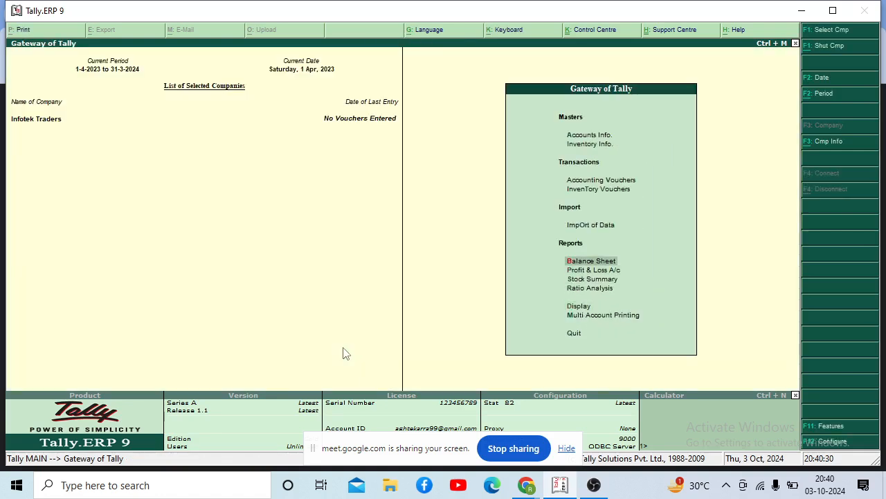
{"action": "key", "text": "Return"}
{"action": "key", "text": "Down"}
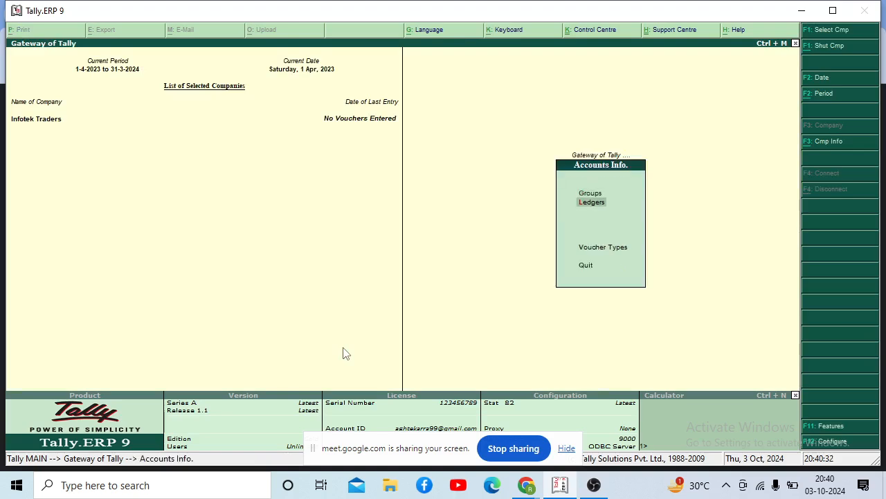
{"action": "key", "text": "Return"}
{"action": "key", "text": "Down"}
{"action": "key", "text": "Down"}
{"action": "key", "text": "Return"}
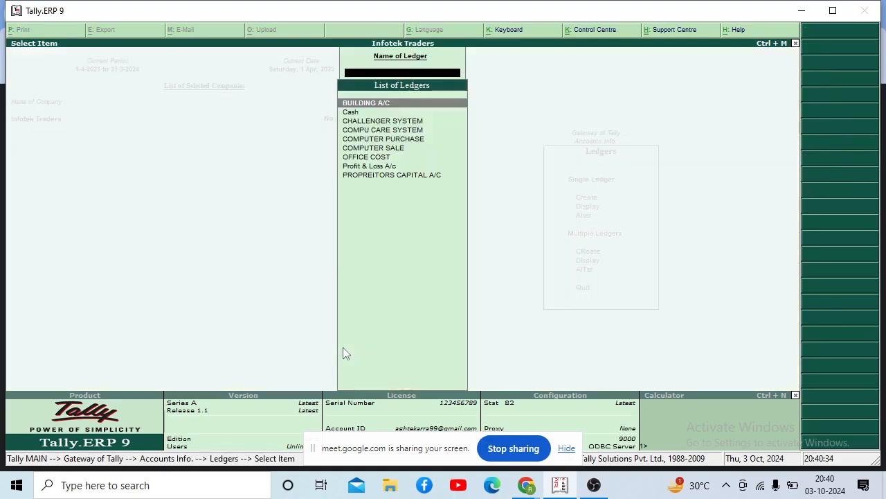
{"action": "key", "text": "Return"}
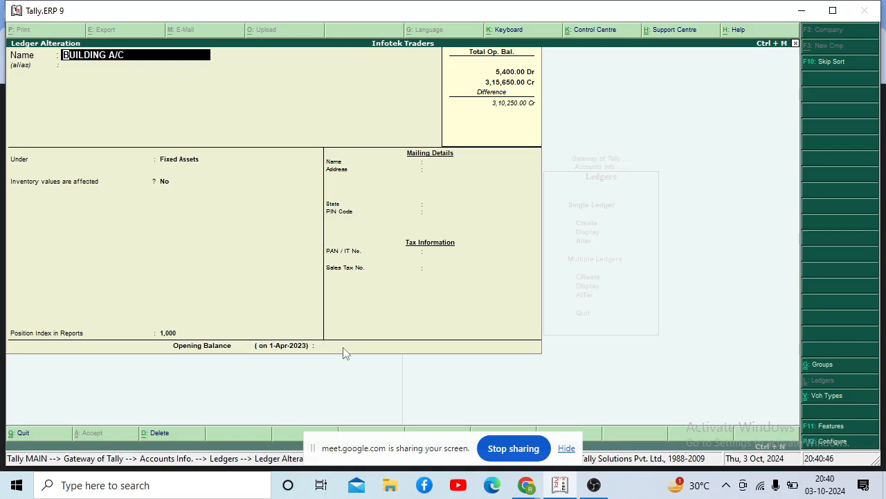
{"action": "type", "text": "```"}
{"action": "key", "text": "Escape"}
{"action": "key", "text": "Escape"}
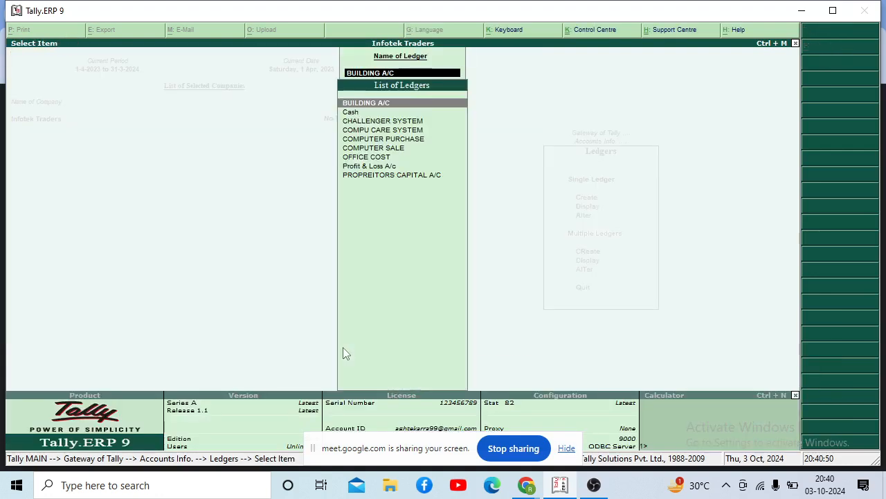
Set the opening balance of the CHALLENGER SYSTEM ledger to 0 and accept the alteration
{"action": "key", "text": "Down"}
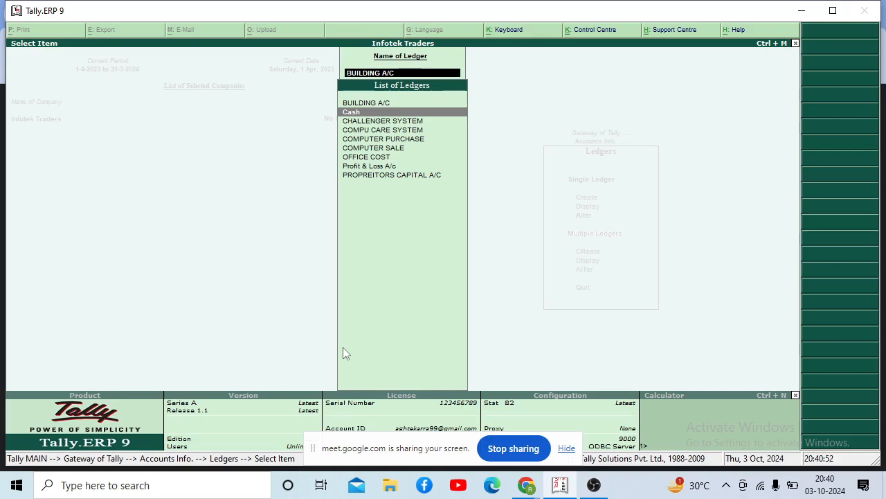
{"action": "key", "text": "Down"}
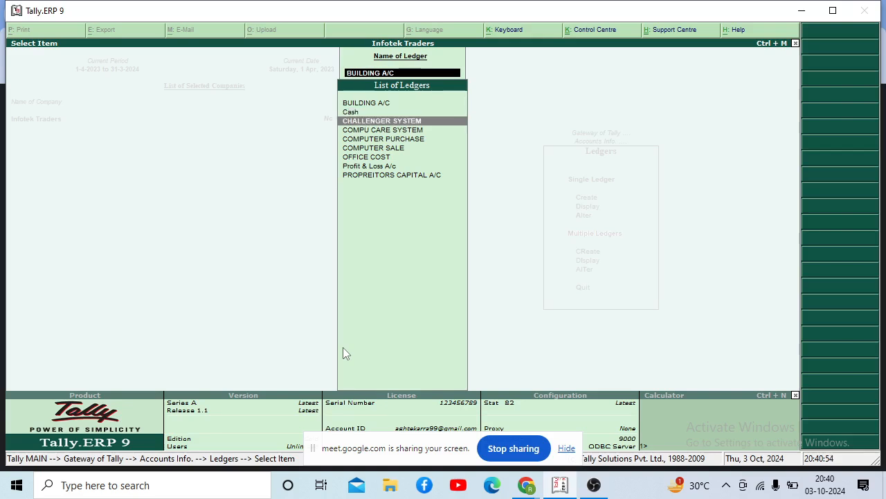
{"action": "key", "text": "Return"}
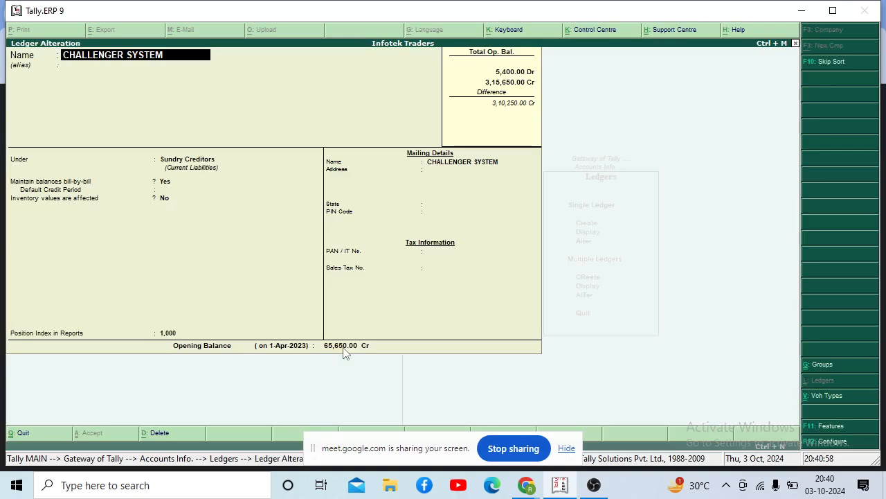
{"action": "left_click", "coordinate": [344, 346]}
{"action": "key", "text": "BackSpace"}
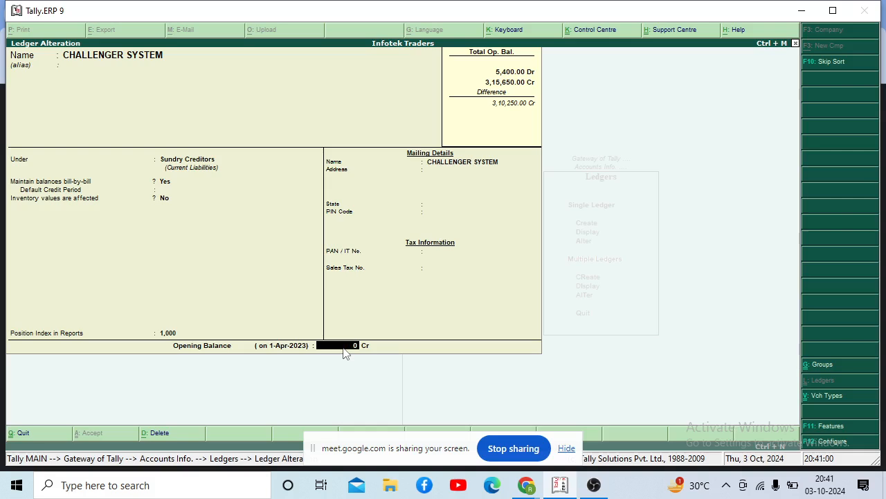
{"action": "key", "text": "Return"}
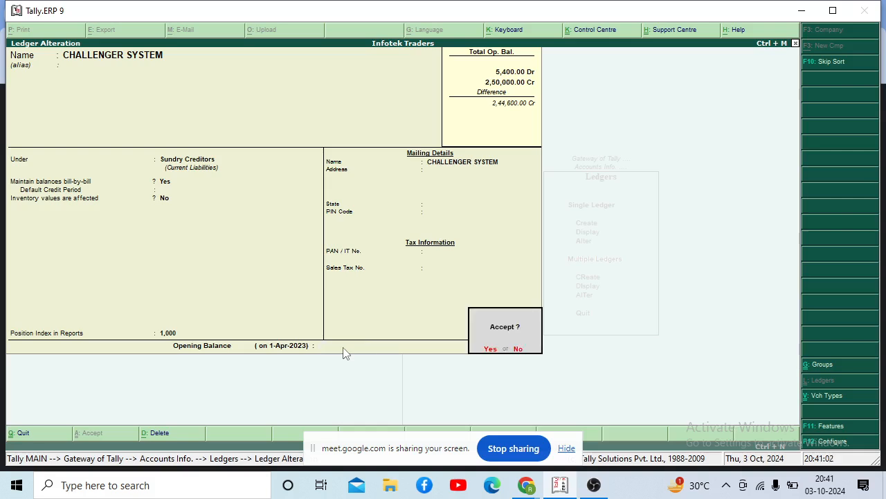
{"action": "key", "text": "Return"}
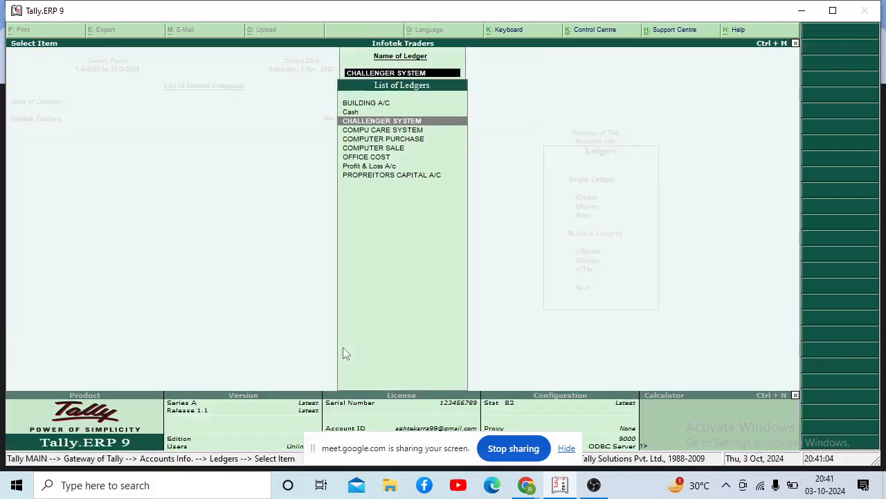
Reopen the CHALLENGER SYSTEM ledger to check its opening balance, and return to the Gateway of Tally
{"action": "key", "text": "Return"}
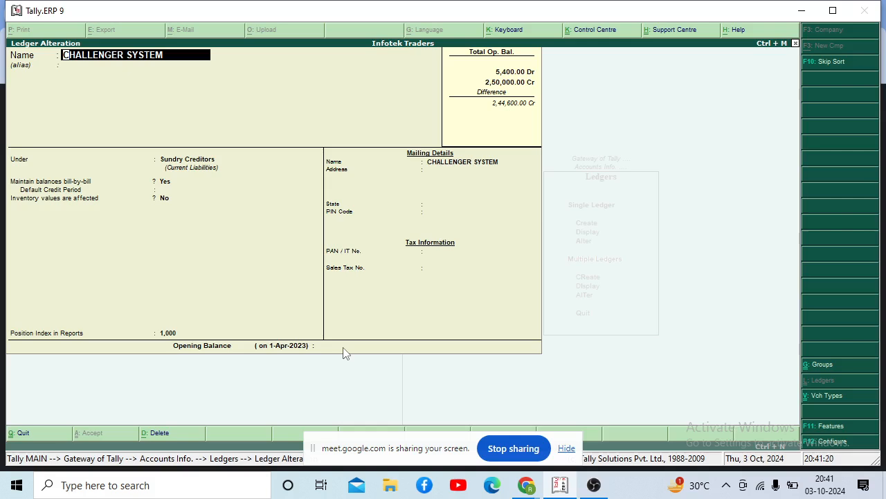
{"action": "key", "text": "Escape"}
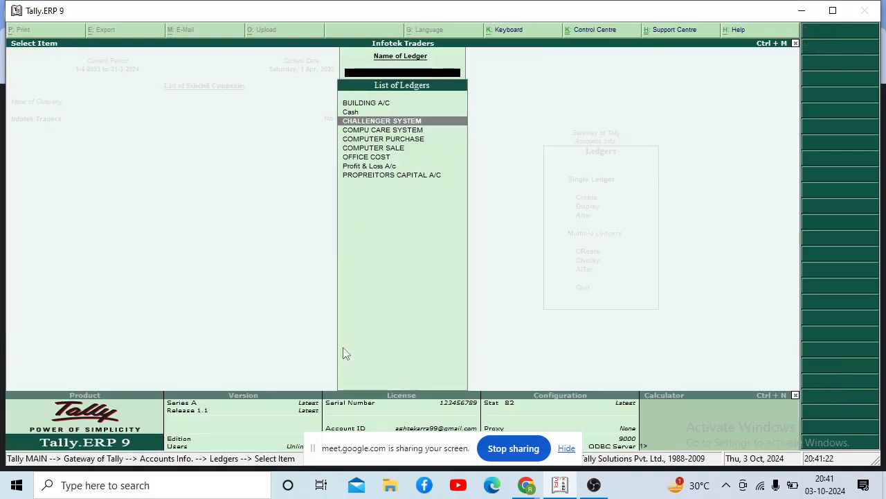
{"action": "key", "text": "Escape"}
{"action": "key", "text": "Escape"}
{"action": "key", "text": "Escape"}
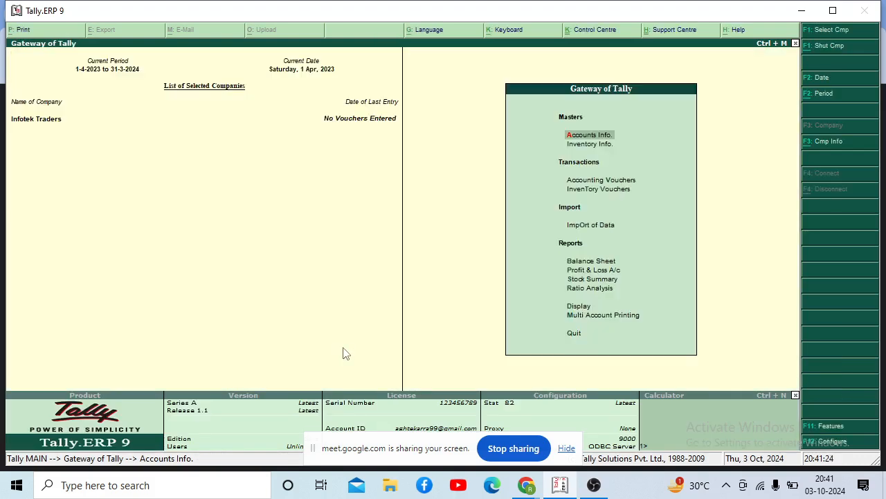
{"action": "key", "text": "Escape"}
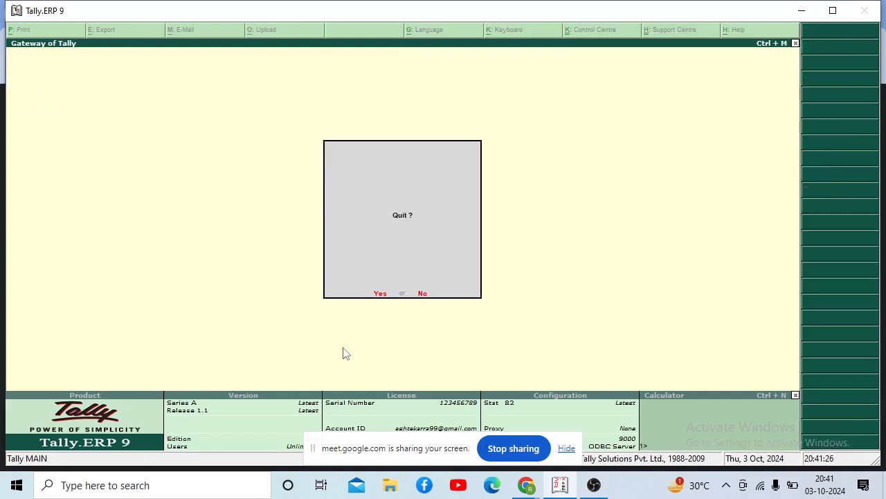
{"action": "key", "text": "Escape"}
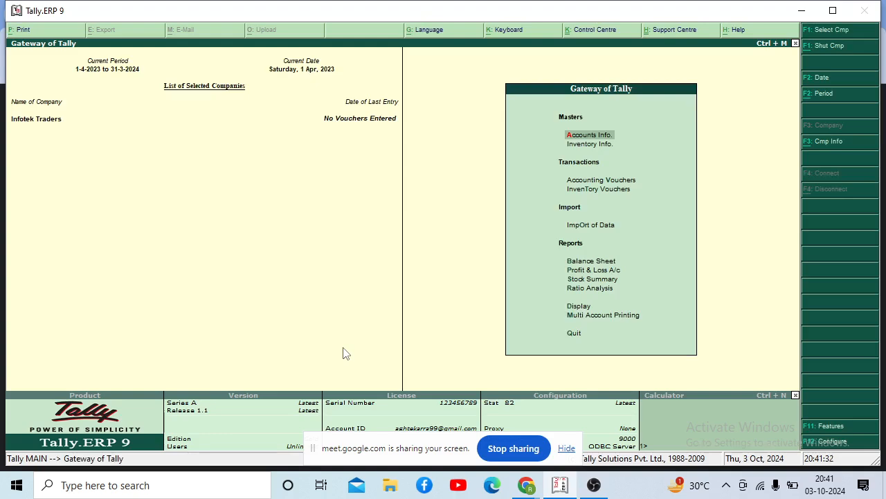
Bring up the list of ledgers for single-ledger alteration in the accounts masters
{"action": "key", "text": "Down"}
{"action": "key", "text": "Down"}
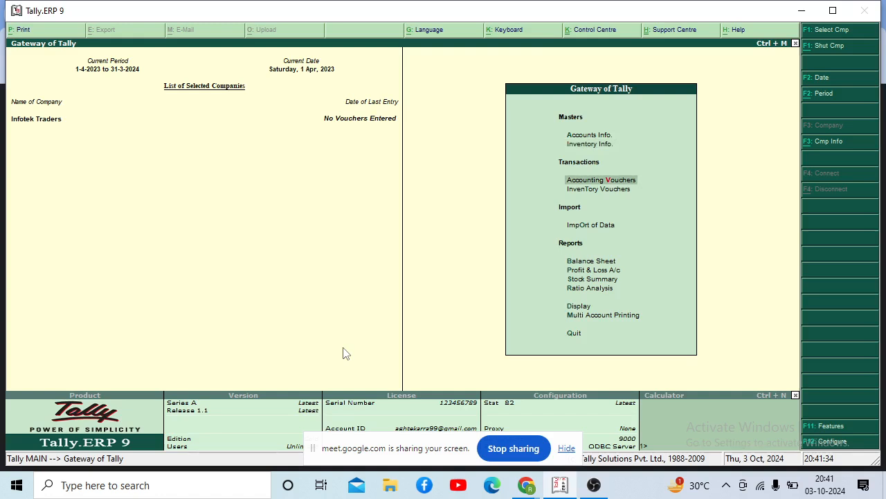
{"action": "key", "text": "Up"}
{"action": "key", "text": "Up"}
{"action": "key", "text": "Return"}
{"action": "key", "text": "Down"}
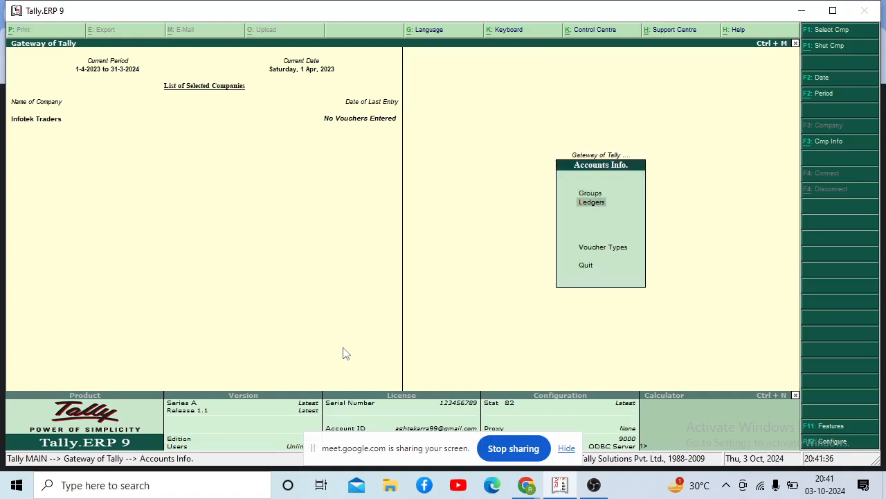
{"action": "key", "text": "Return"}
{"action": "key", "text": "Down"}
{"action": "key", "text": "Return"}
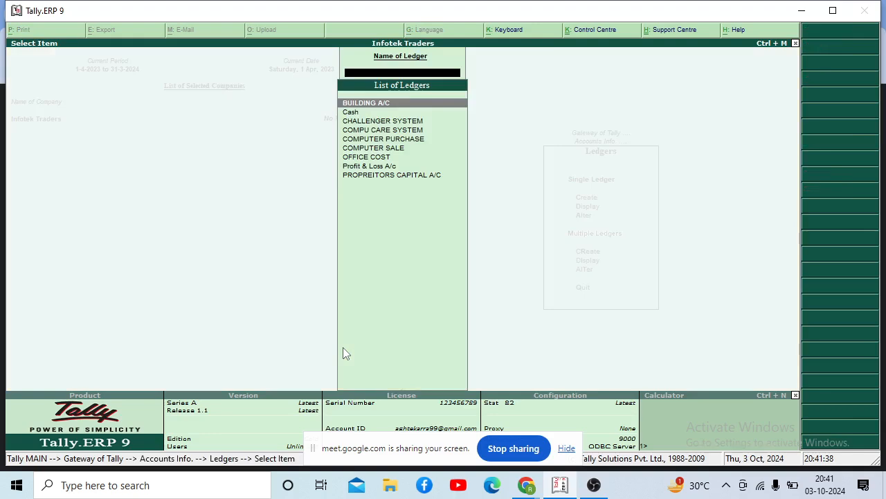
Check the opening balances of the BUILDING A/C and CHALLENGER SYSTEM ledgers, quitting each form without saving
{"action": "key", "text": "Down"}
{"action": "key", "text": "Down"}
{"action": "key", "text": "Up"}
{"action": "key", "text": "Up"}
{"action": "key", "text": "Return"}
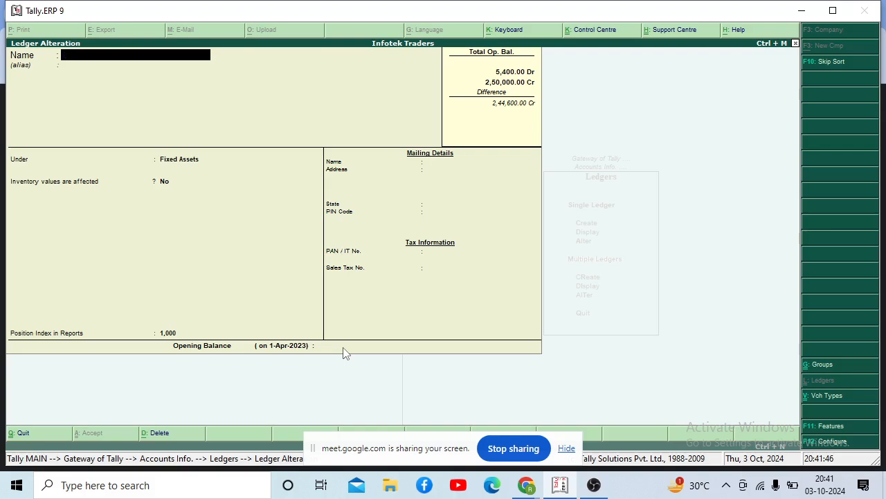
{"action": "key", "text": "Escape"}
{"action": "key", "text": "Return"}
{"action": "key", "text": "Down"}
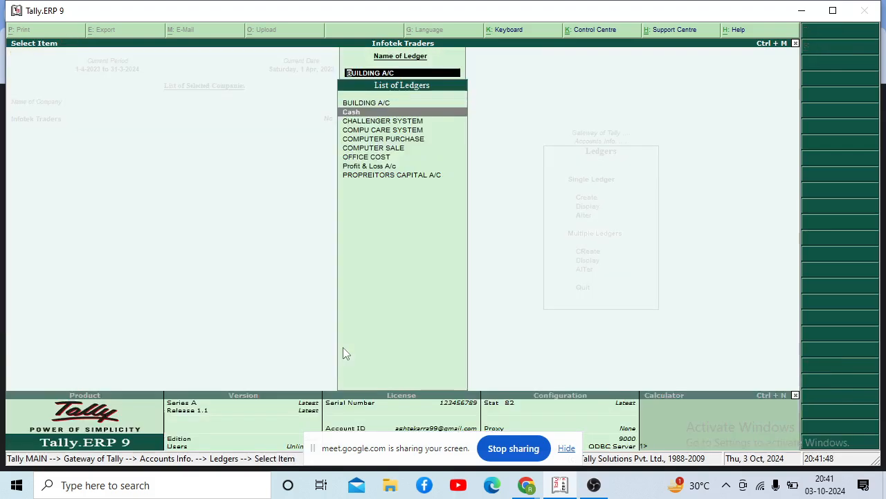
{"action": "key", "text": "Down"}
{"action": "key", "text": "Return"}
{"action": "key", "text": "Escape"}
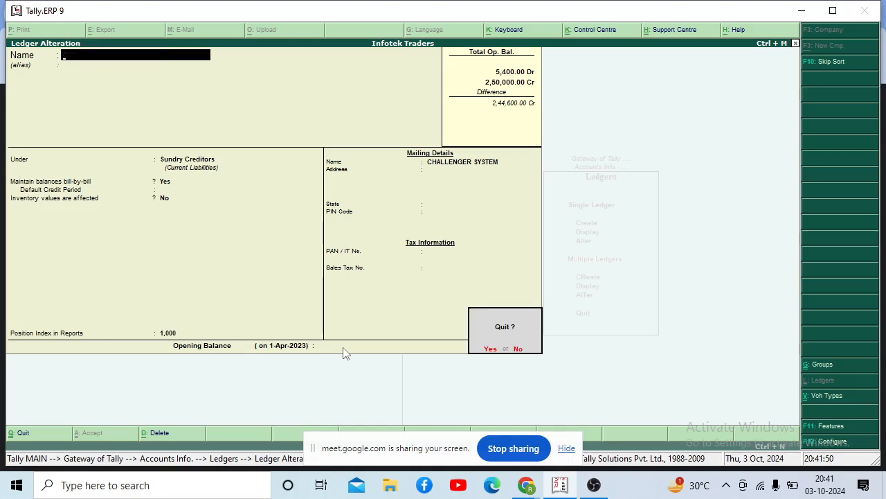
{"action": "key", "text": "Return"}
Set the opening balance of the COMPU CARE SYSTEM ledger to 0 and accept the alteration
{"action": "key", "text": "Down"}
{"action": "key", "text": "Return"}
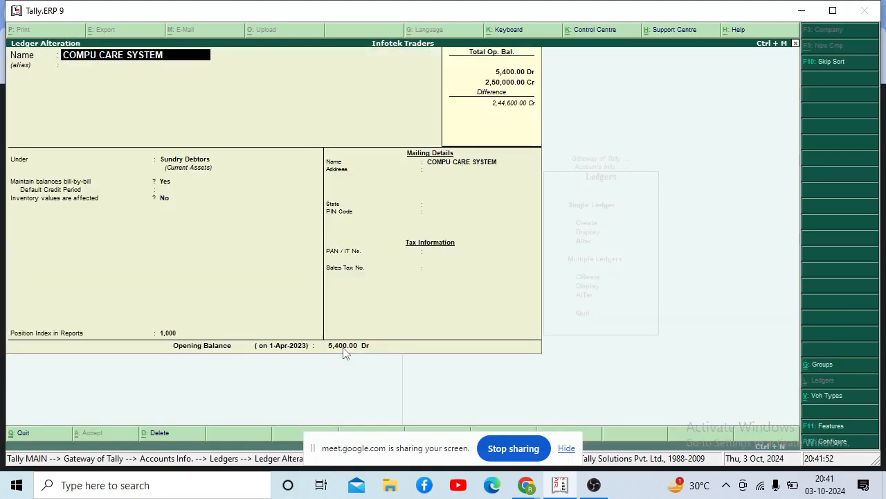
{"action": "left_click", "coordinate": [344, 348]}
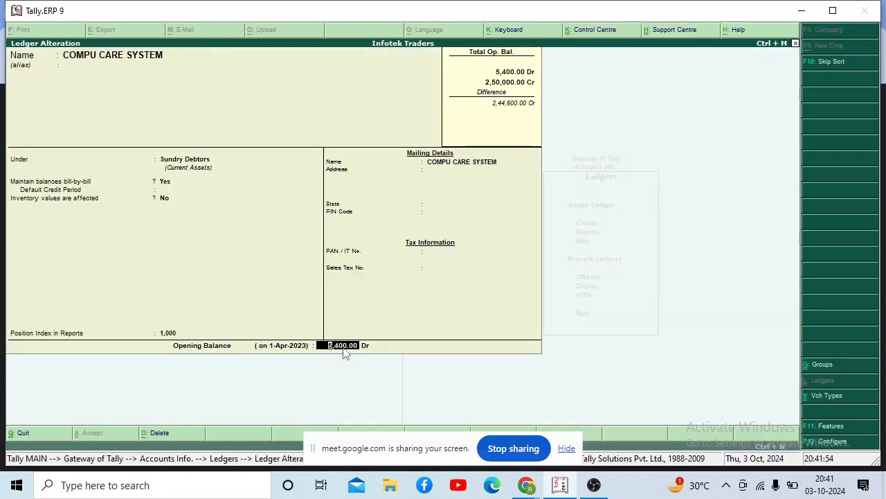
{"action": "type", "text": "0"}
{"action": "key", "text": "Return"}
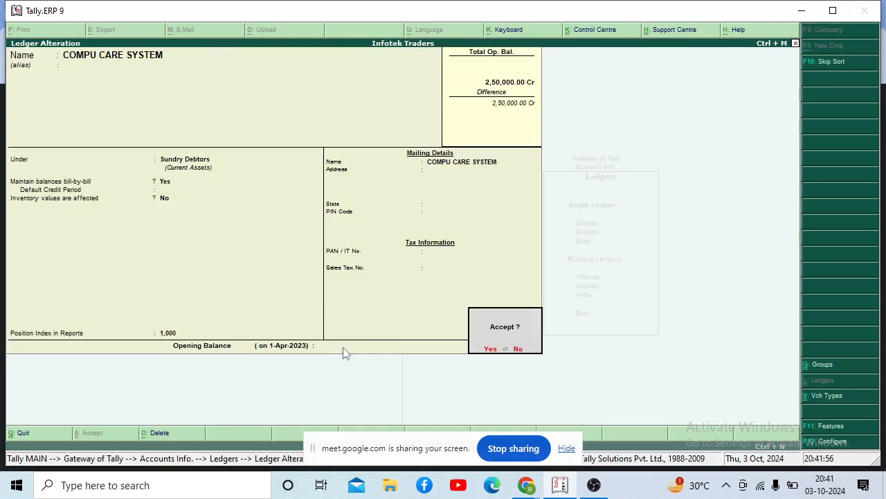
{"action": "key", "text": "y"}
Check the opening balances of the COMPUTER PURCHASE, COMPUTER SALE and OFFICE COST ledgers, quitting each form without saving
{"action": "key", "text": "Down"}
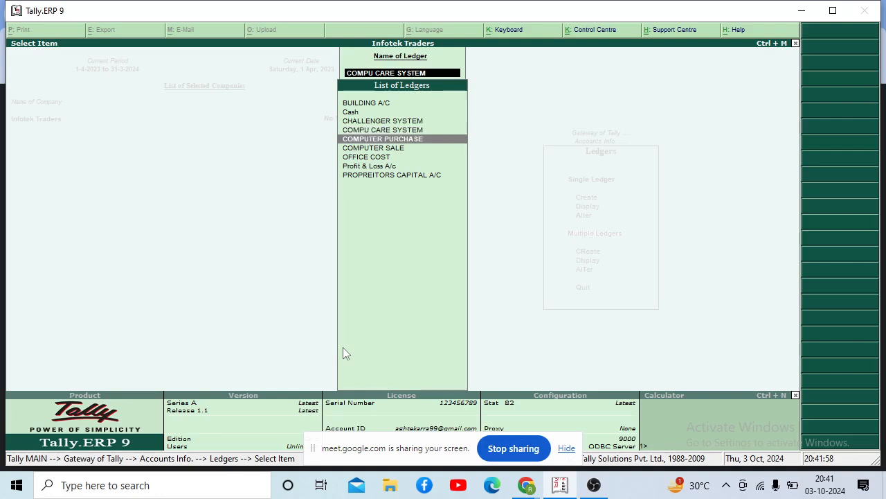
{"action": "key", "text": "Return"}
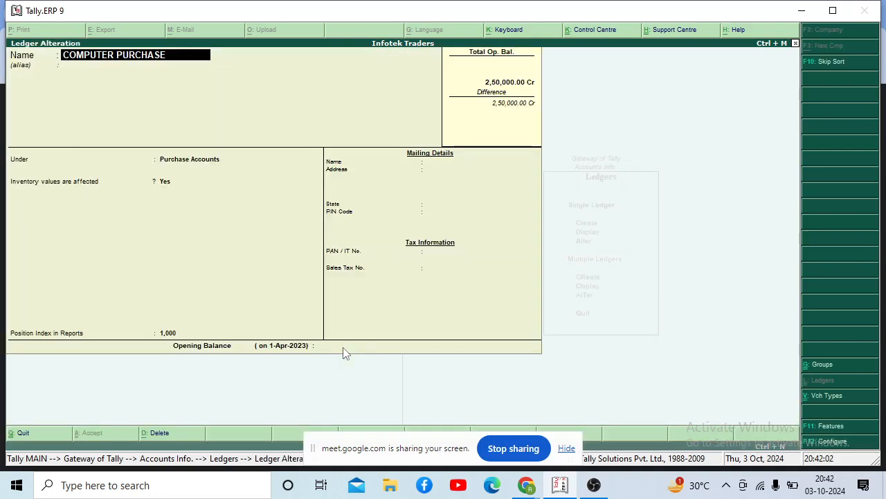
{"action": "key", "text": "Escape"}
{"action": "key", "text": "Return"}
{"action": "key", "text": "Down"}
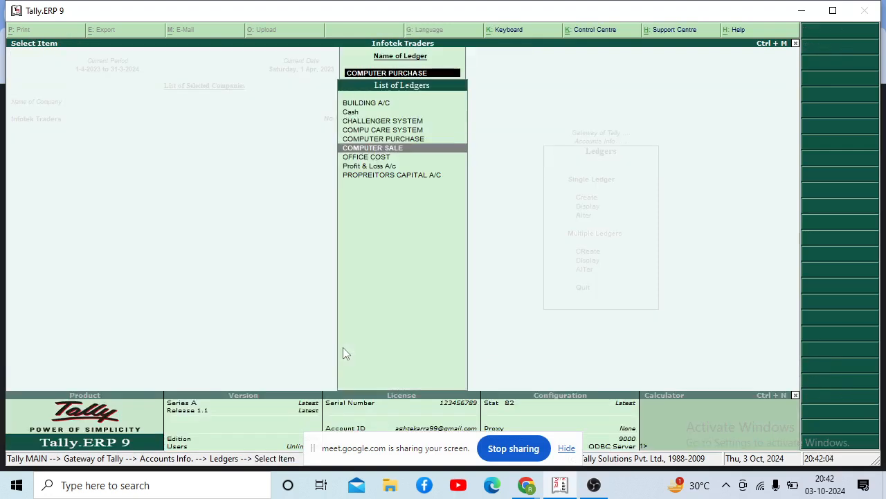
{"action": "key", "text": "Return"}
{"action": "key", "text": "Escape"}
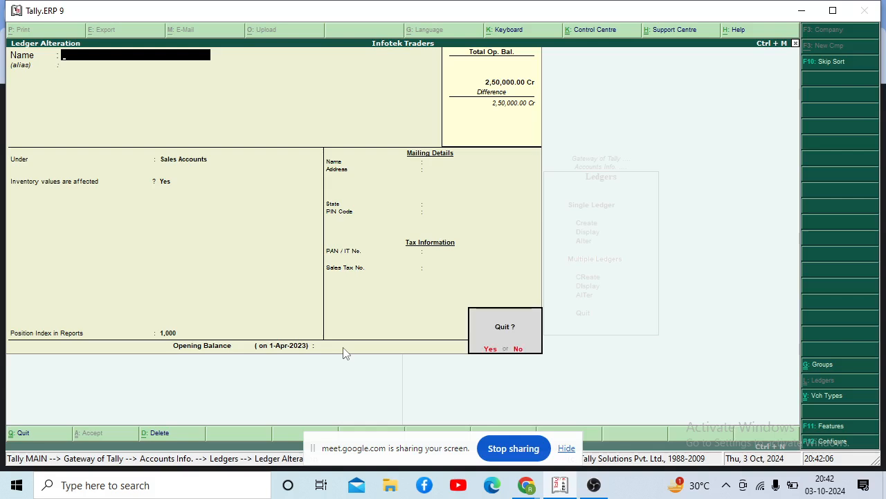
{"action": "key", "text": "Return"}
{"action": "key", "text": "Down"}
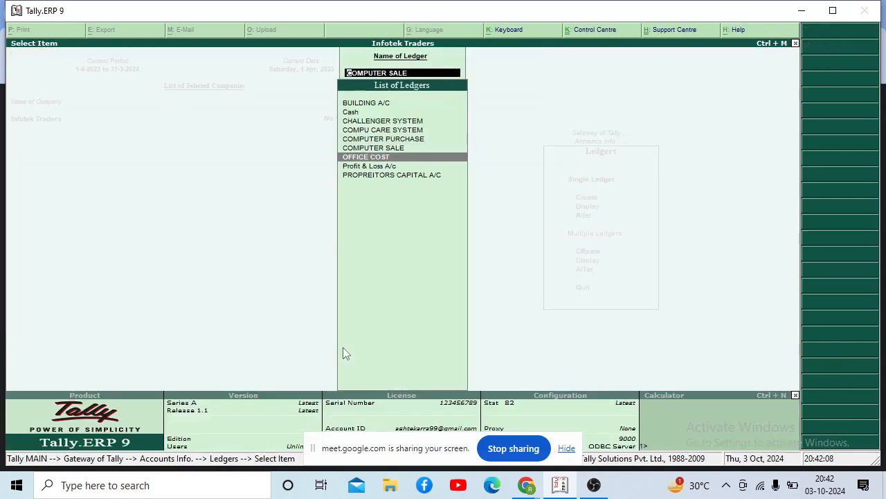
{"action": "key", "text": "Return"}
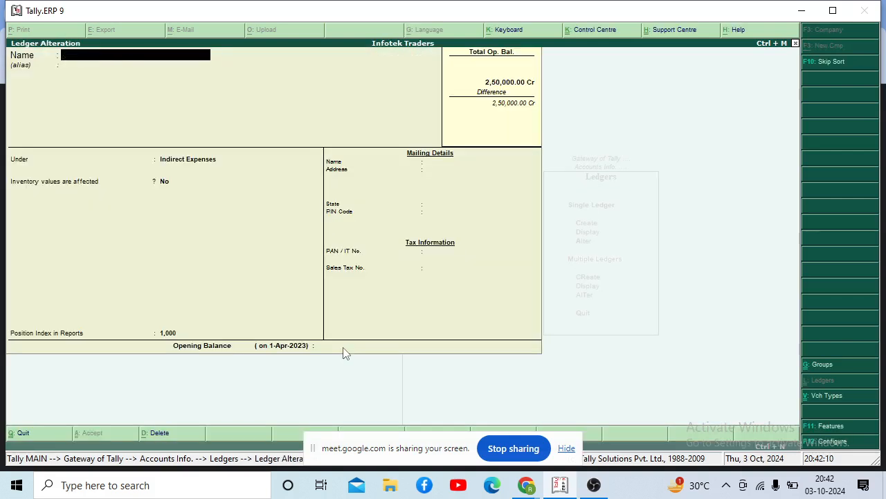
{"action": "key", "text": "Escape"}
{"action": "key", "text": "Return"}
{"action": "key", "text": "Escape"}
{"action": "key", "text": "Return"}
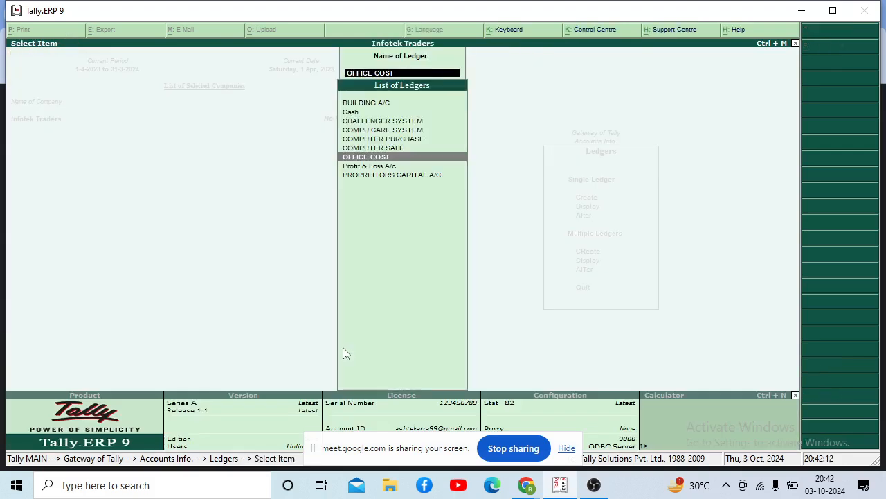
Clear the opening balance of the PROPREITORS CAPITAL A/C ledger and accept the alteration
{"action": "key", "text": "Up"}
{"action": "key", "text": "Down"}
{"action": "key", "text": "Down"}
{"action": "key", "text": "Down"}
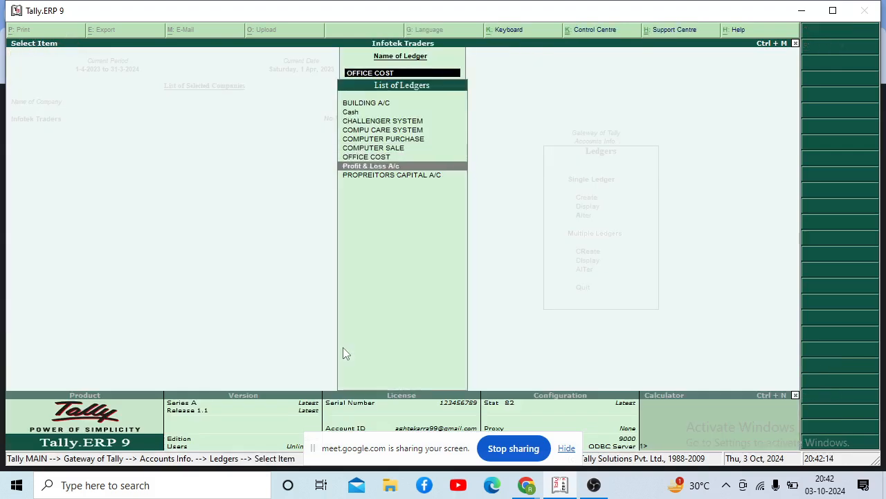
{"action": "key", "text": "Return"}
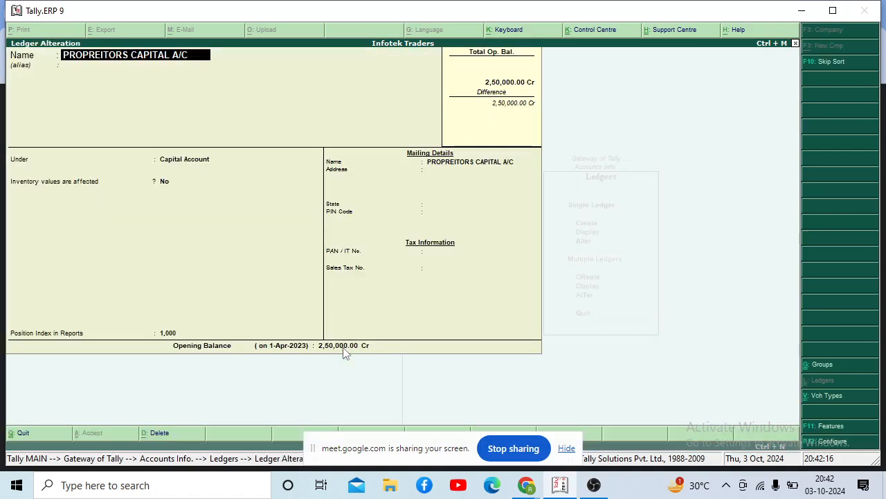
{"action": "left_click", "coordinate": [342, 348]}
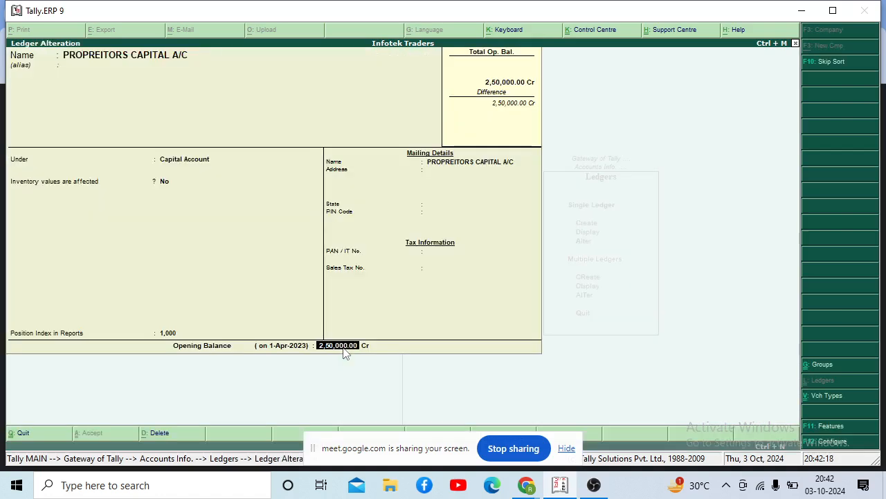
{"action": "key", "text": "BackSpace"}
{"action": "key", "text": "Return"}
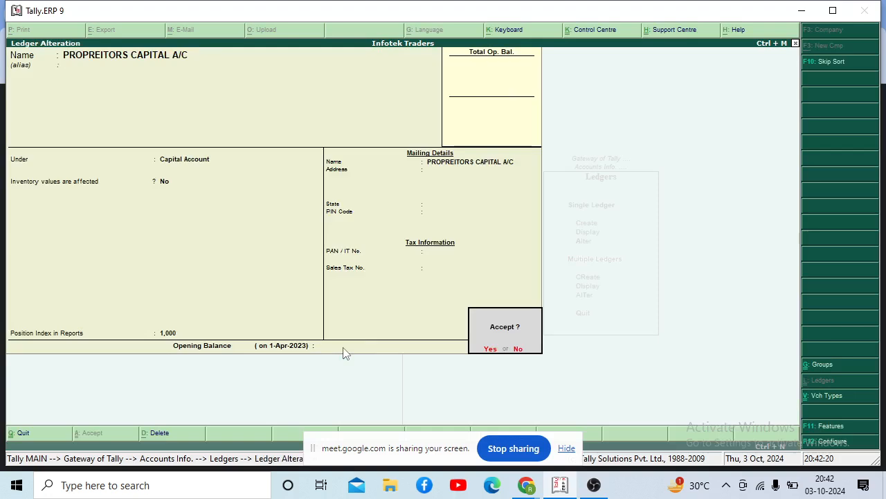
{"action": "key", "text": "Return"}
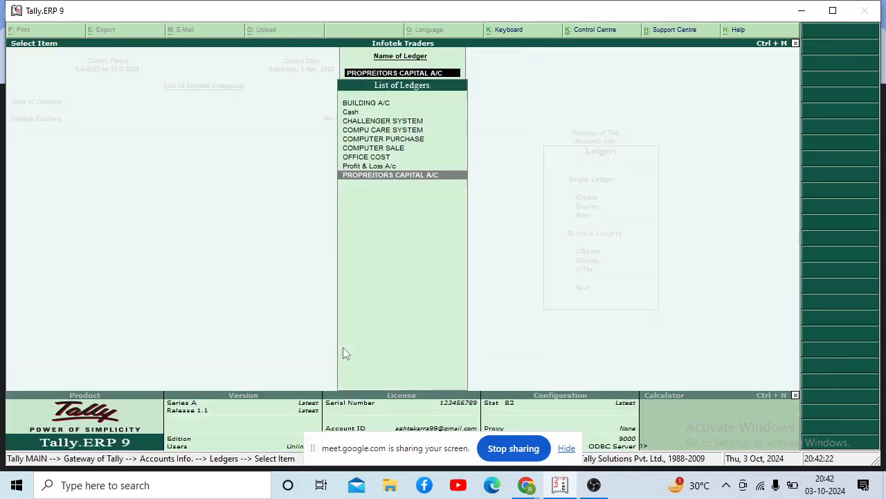
Open the BUILDING A/C ledger for alteration and delete it
{"action": "key", "text": "Up"}
{"action": "key", "text": "Up"}
{"action": "key", "text": "Up"}
{"action": "key", "text": "Up"}
{"action": "key", "text": "Up"}
{"action": "key", "text": "Up"}
{"action": "key", "text": "Up"}
{"action": "key", "text": "Up"}
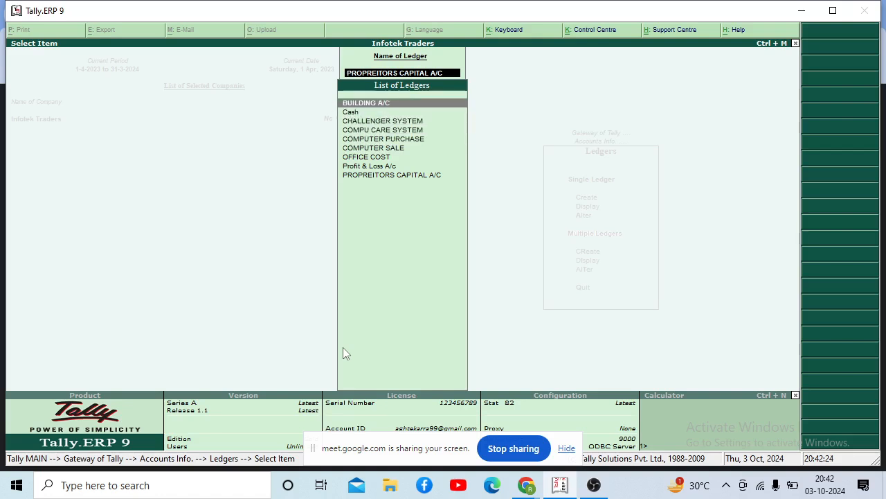
{"action": "key", "text": "Return"}
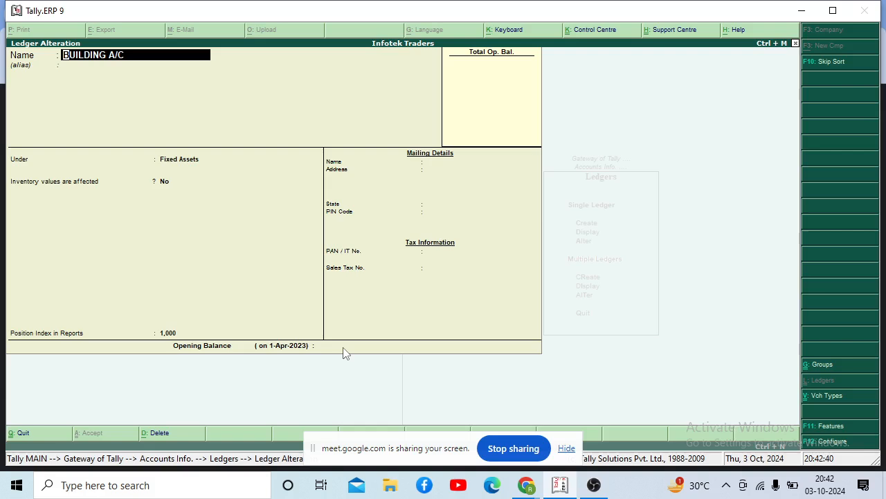
{"action": "left_click", "coordinate": [155, 432]}
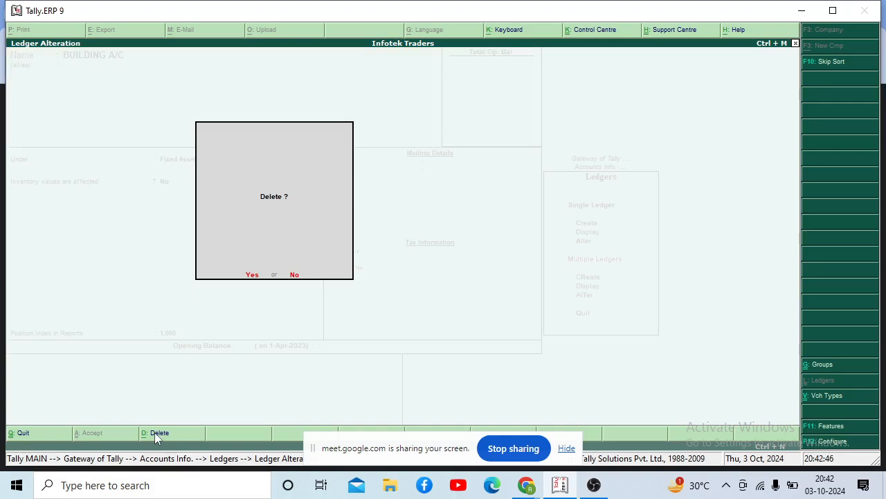
{"action": "key", "text": "y"}
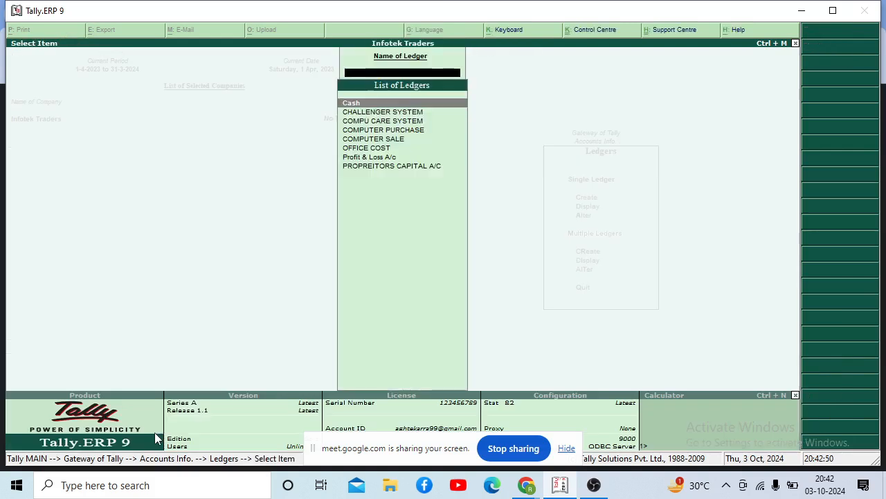
Delete the CHALLENGER SYSTEM and COMPU CARE SYSTEM ledgers one after the other
{"action": "key", "text": "Down"}
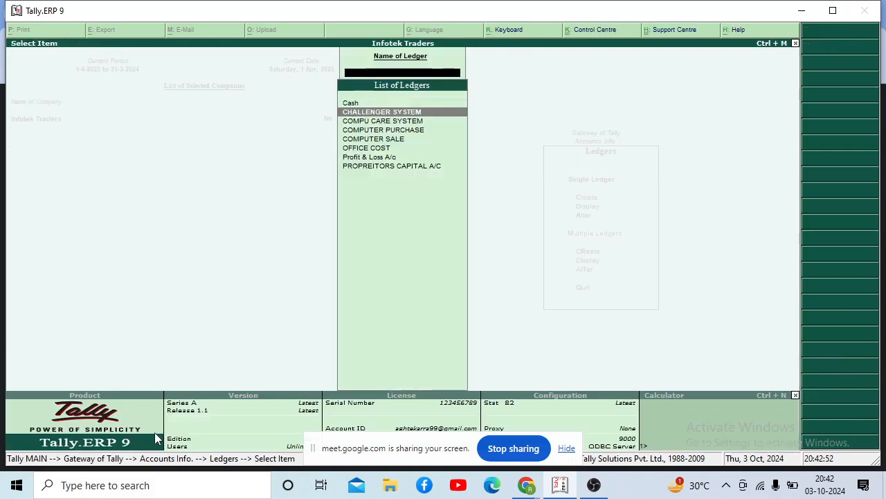
{"action": "key", "text": "Return"}
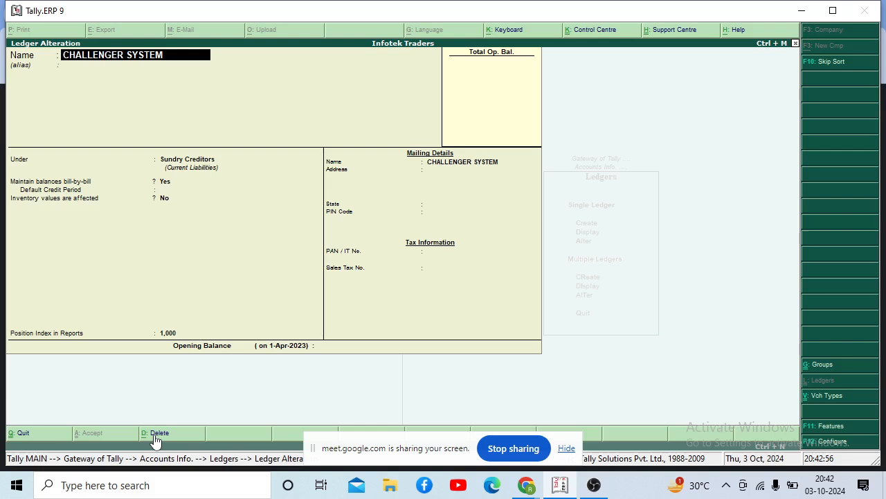
{"action": "left_click", "coordinate": [156, 434]}
{"action": "key", "text": "y"}
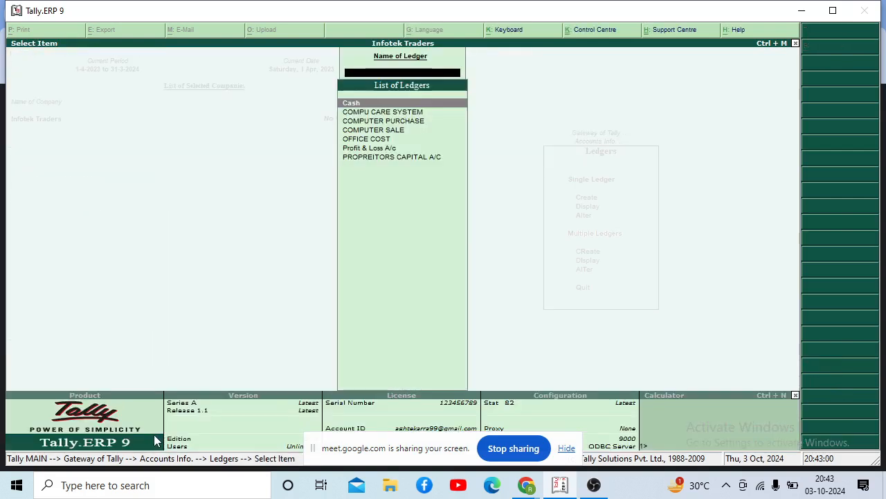
{"action": "key", "text": "Down"}
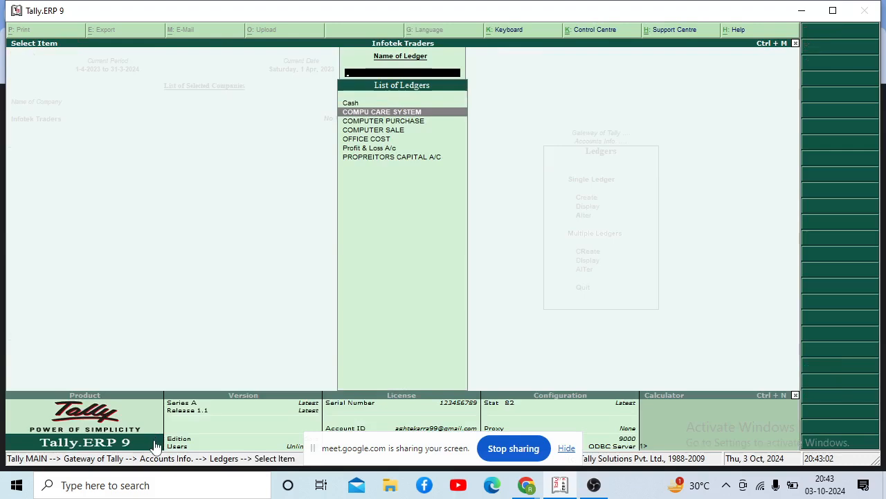
{"action": "key", "text": "Return"}
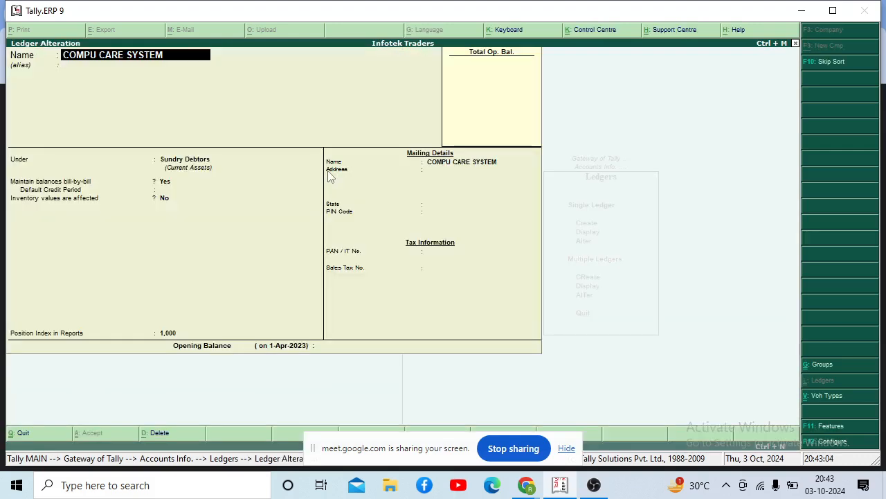
{"action": "left_click", "coordinate": [154, 435]}
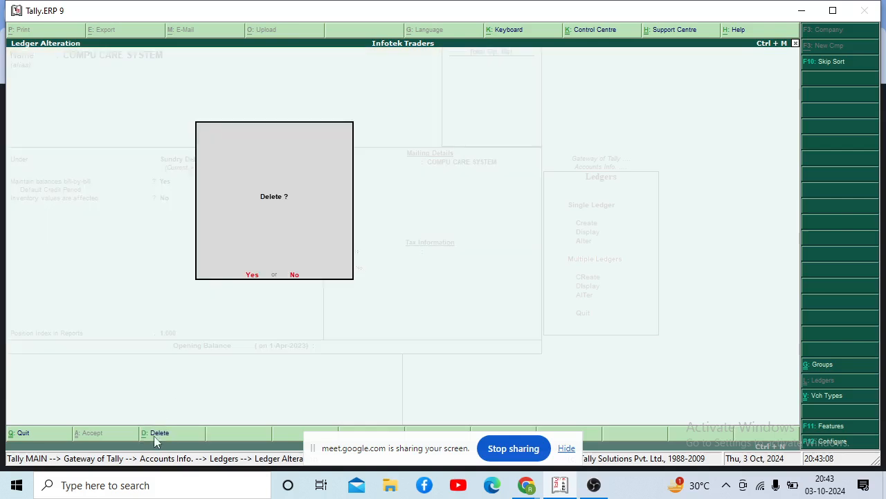
{"action": "key", "text": "y"}
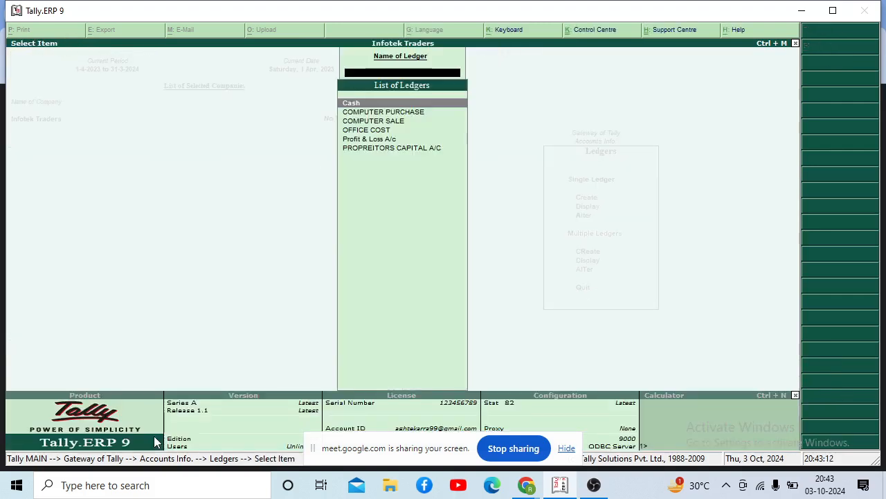
Delete the COMPUTER PURCHASE and COMPUTER SALE ledgers one after the other
{"action": "key", "text": "Down"}
{"action": "key", "text": "Return"}
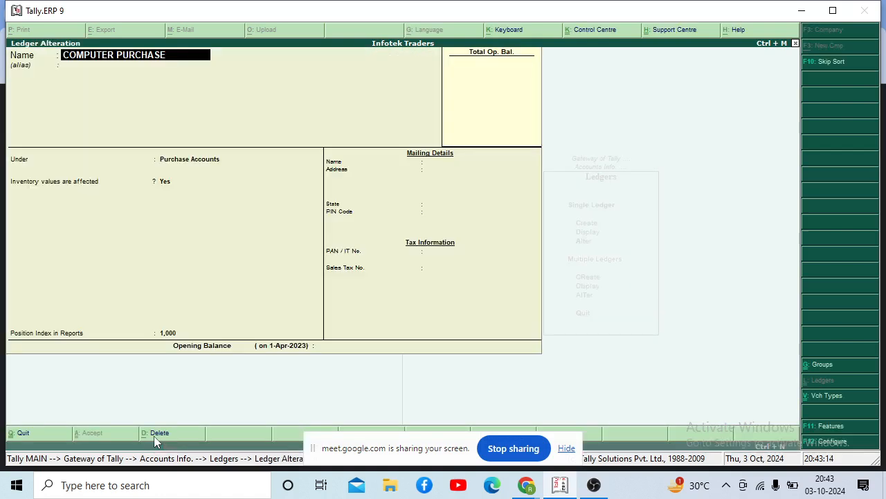
{"action": "left_click", "coordinate": [154, 435]}
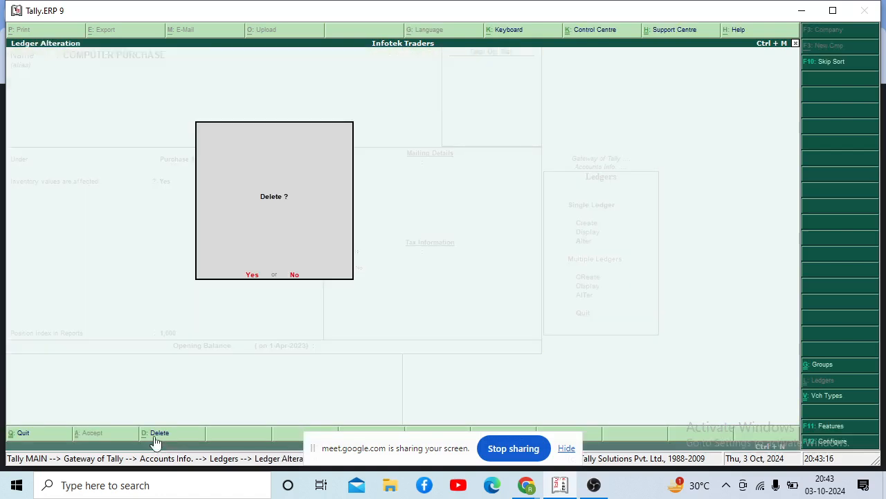
{"action": "key", "text": "y"}
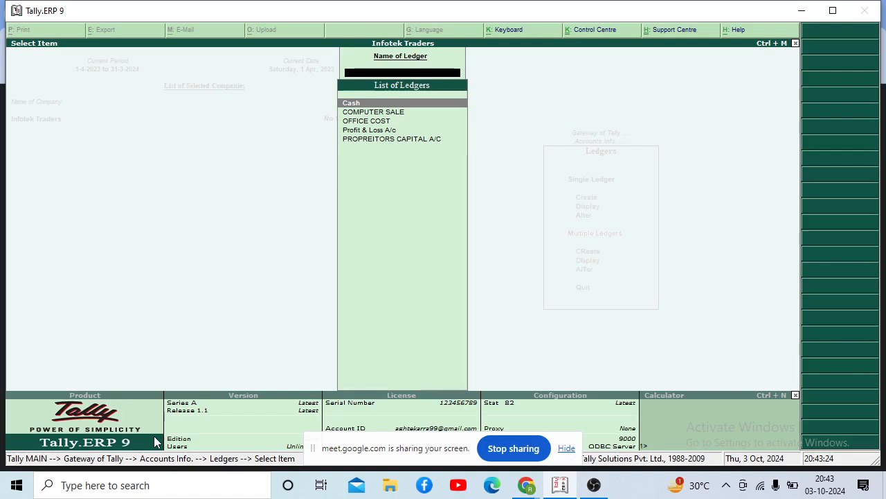
{"action": "key", "text": "Down"}
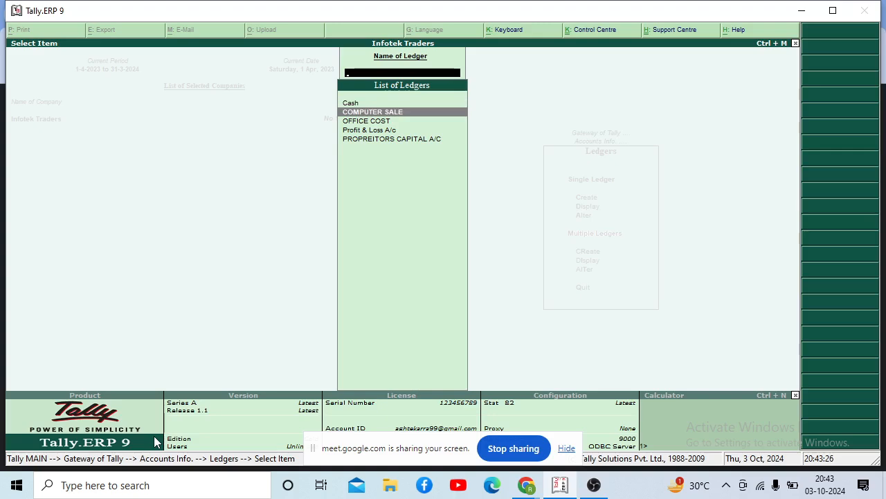
{"action": "key", "text": "Return"}
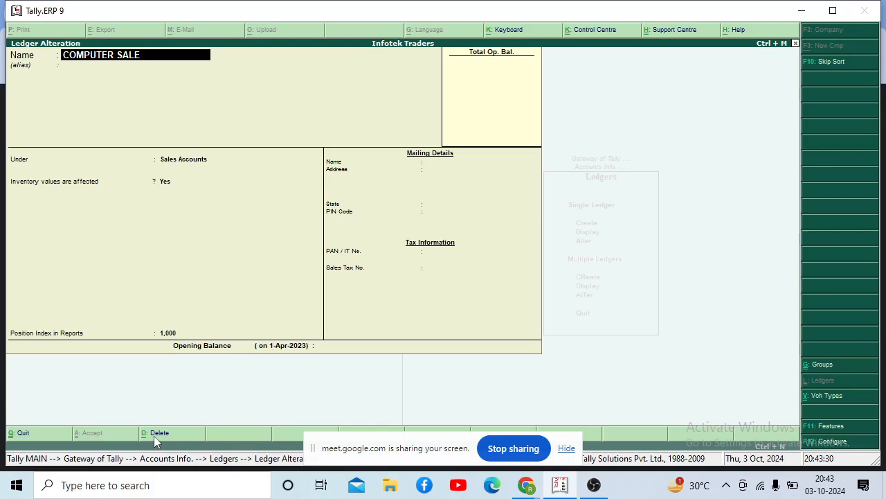
{"action": "left_click", "coordinate": [155, 436]}
{"action": "key", "text": "y"}
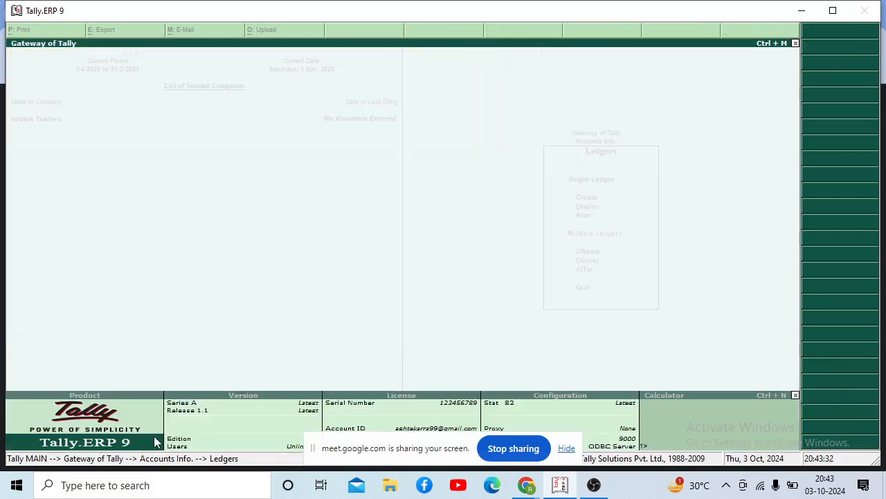
Delete the OFFICE COST and PROPREITORS CAPITAL A/C ledgers one after the other
{"action": "key", "text": "Down"}
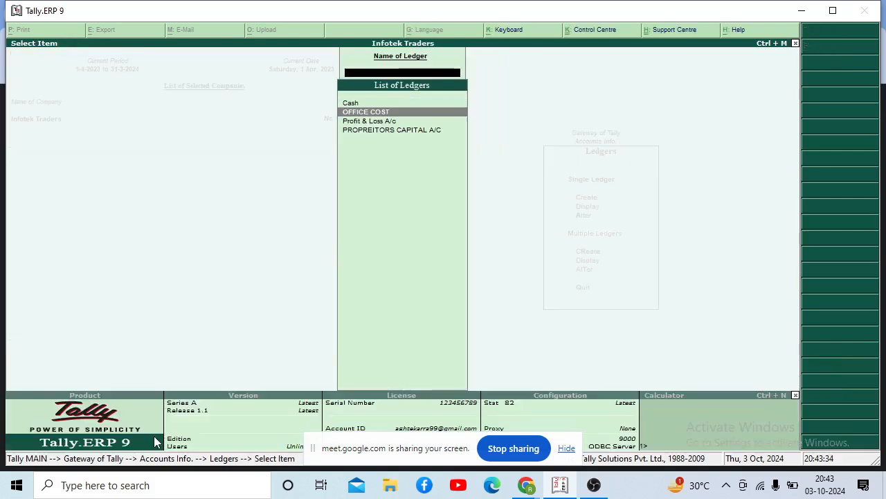
{"action": "key", "text": "Return"}
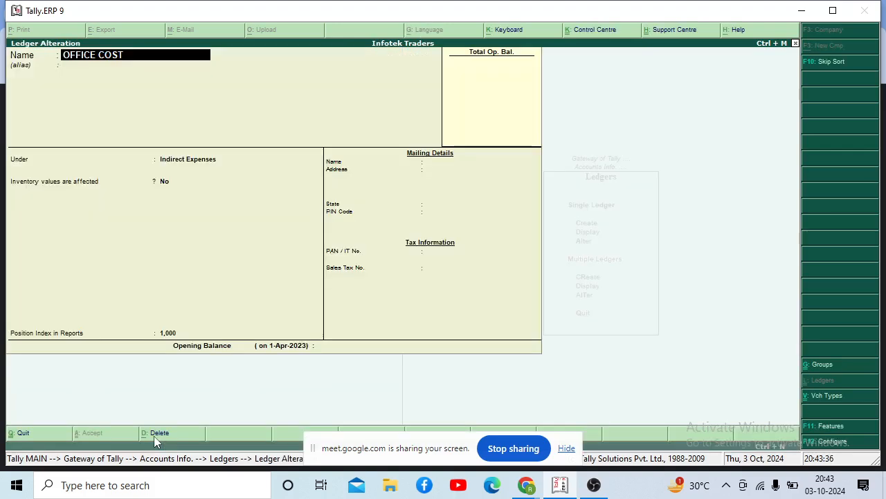
{"action": "left_click", "coordinate": [155, 437]}
{"action": "key", "text": "y"}
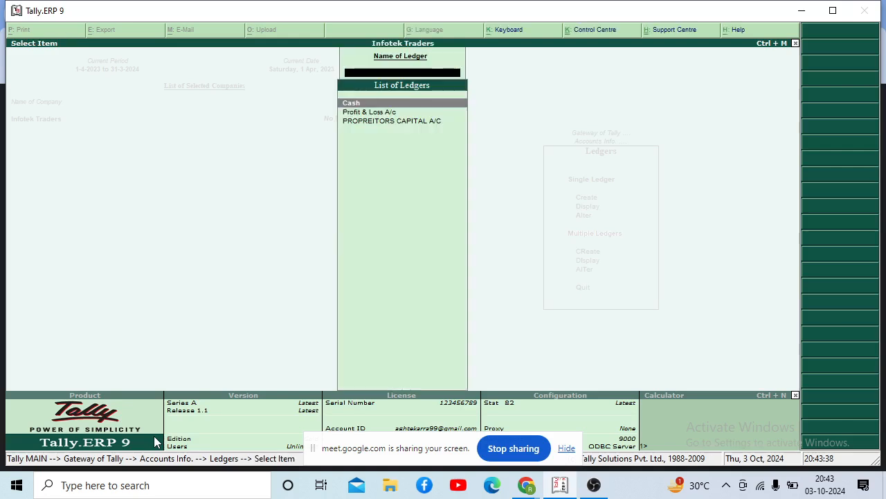
{"action": "key", "text": "Down"}
{"action": "key", "text": "Down"}
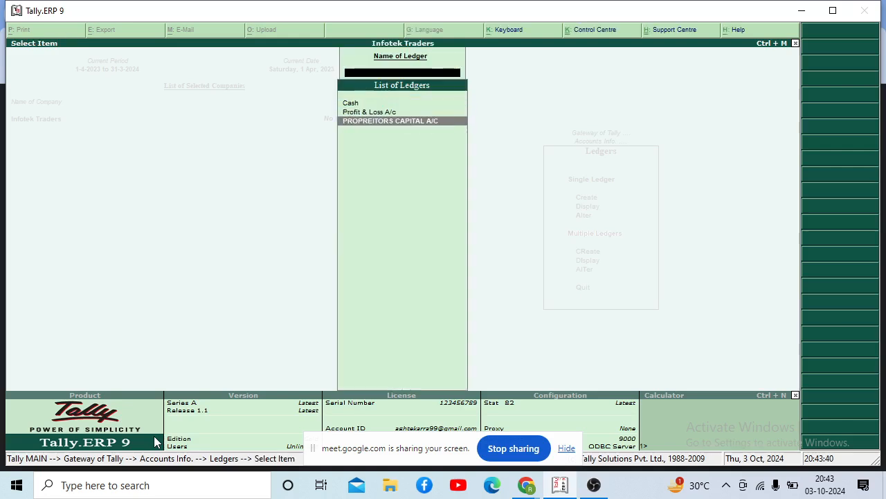
{"action": "key", "text": "Return"}
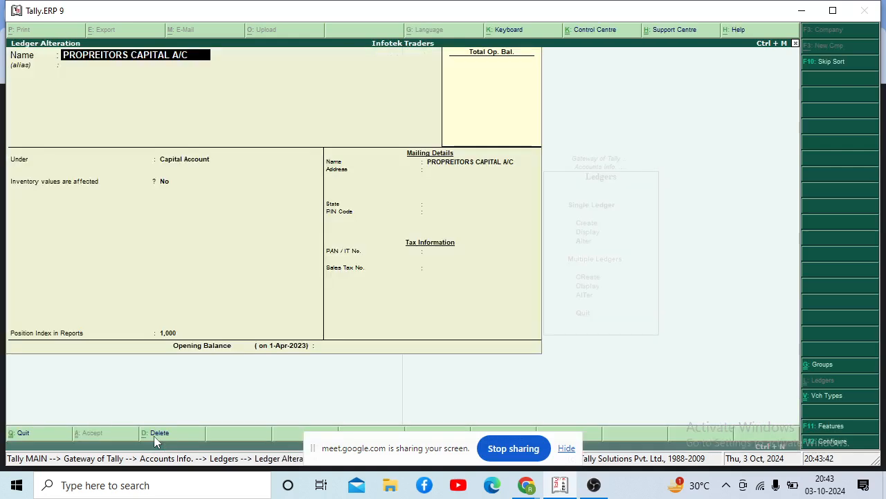
{"action": "left_click", "coordinate": [154, 436]}
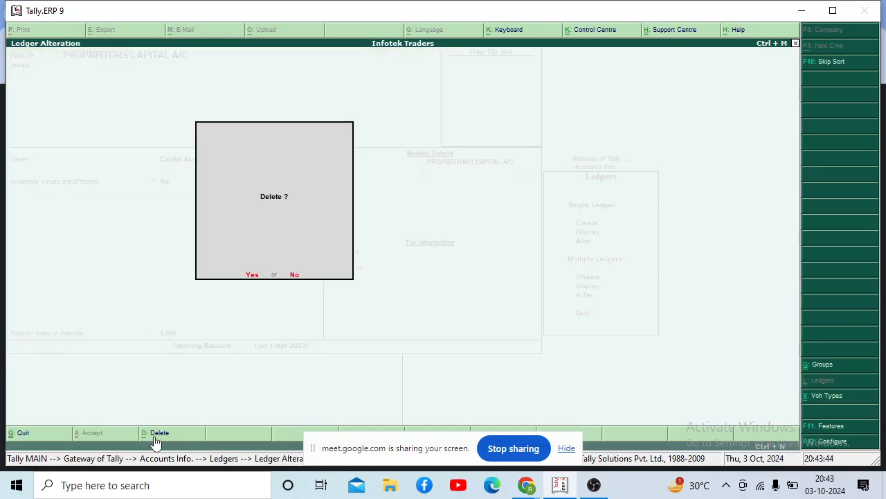
{"action": "key", "text": "y"}
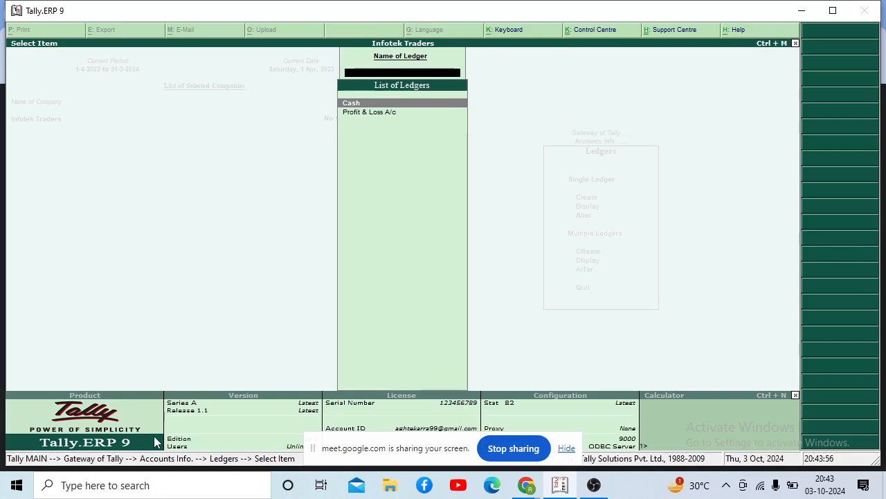
Leave ledger alteration and open a blank creation form for a single ledger in the accounts masters
{"action": "key", "text": "Escape"}
{"action": "key", "text": "Escape"}
{"action": "key", "text": "Escape"}
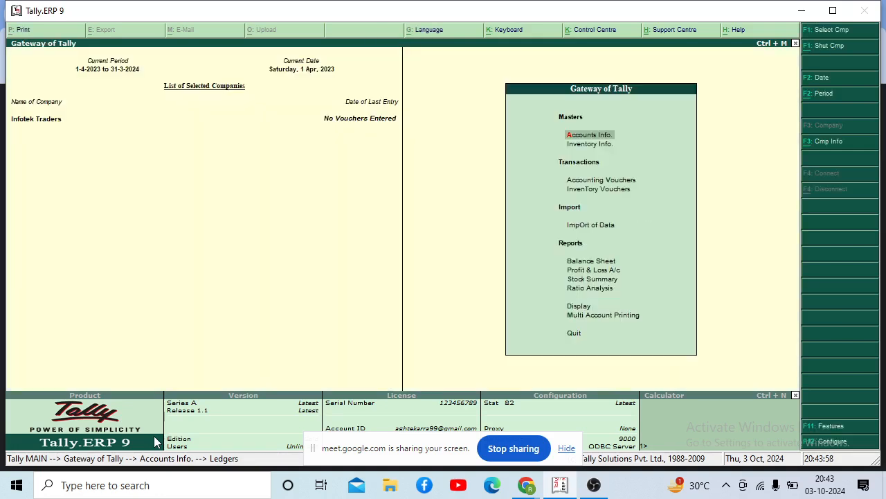
{"action": "key", "text": "Return"}
{"action": "key", "text": "Down"}
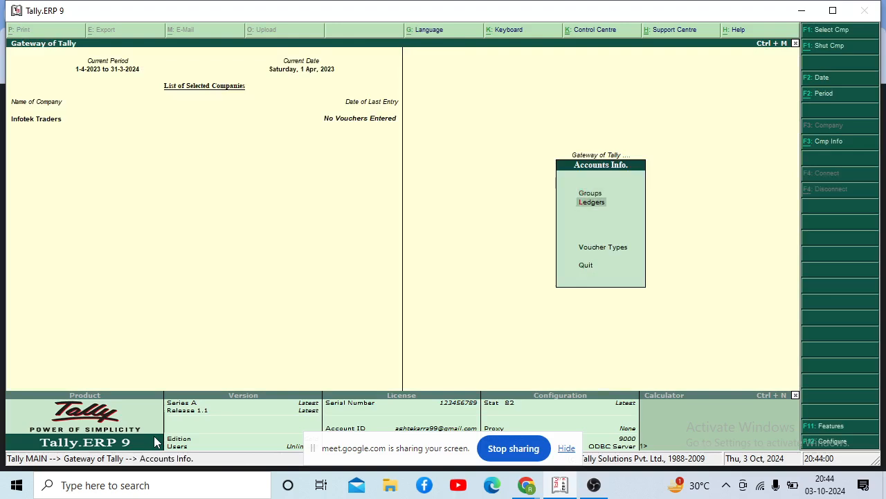
{"action": "key", "text": "Return"}
{"action": "key", "text": "Down"}
{"action": "key", "text": "Down"}
{"action": "key", "text": "Up"}
{"action": "key", "text": "Up"}
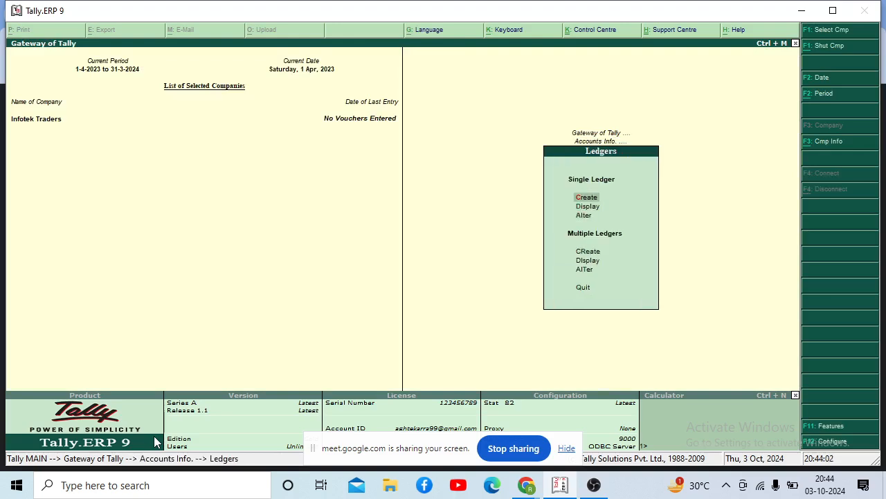
{"action": "key", "text": "Return"}
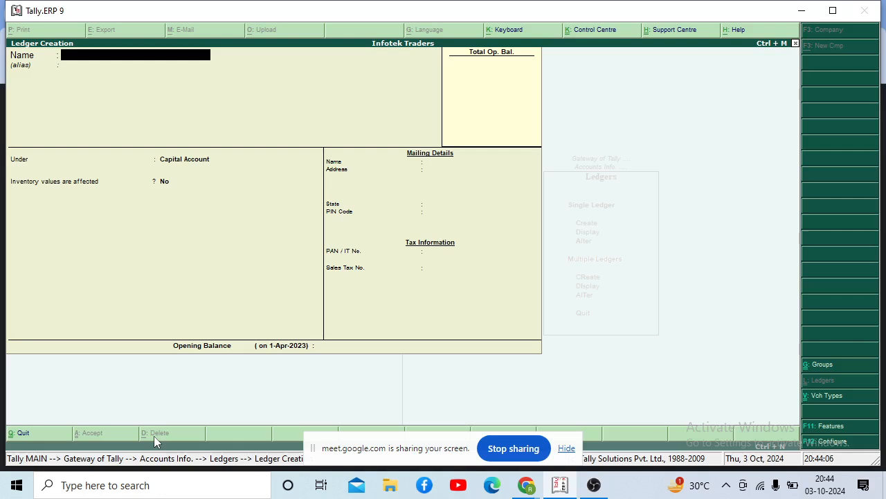
Name the new ledger BANK A/C and place it under the Bank Accounts group, keeping the default reconciliation date
{"action": "type", "text": "BANK A/C"}
{"action": "key", "text": "Return"}
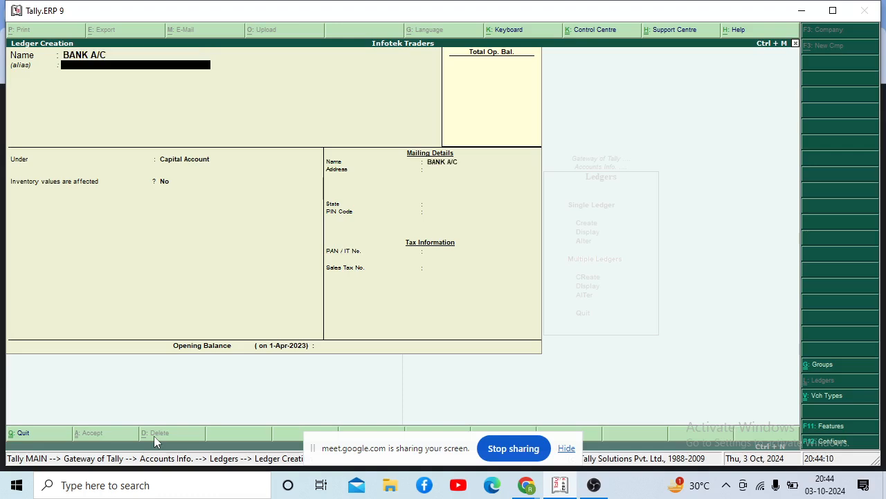
{"action": "key", "text": "Return"}
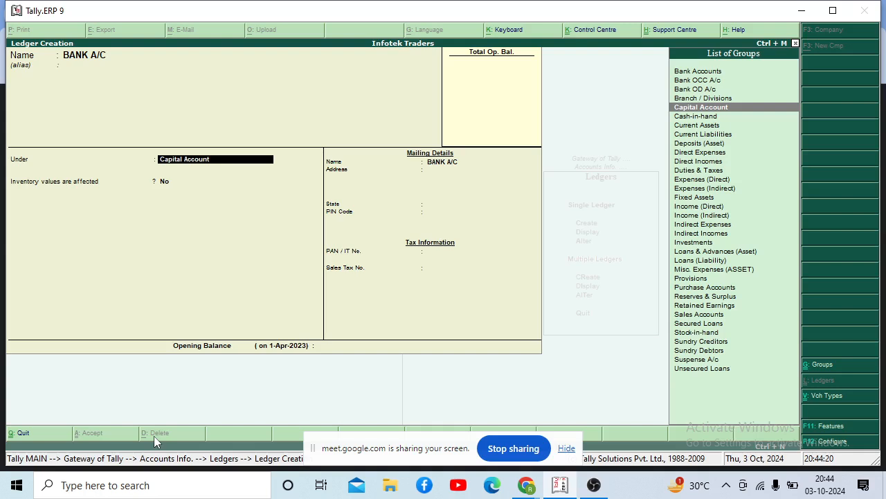
{"action": "key", "text": "Up"}
{"action": "key", "text": "Up"}
{"action": "key", "text": "Up"}
{"action": "key", "text": "Up"}
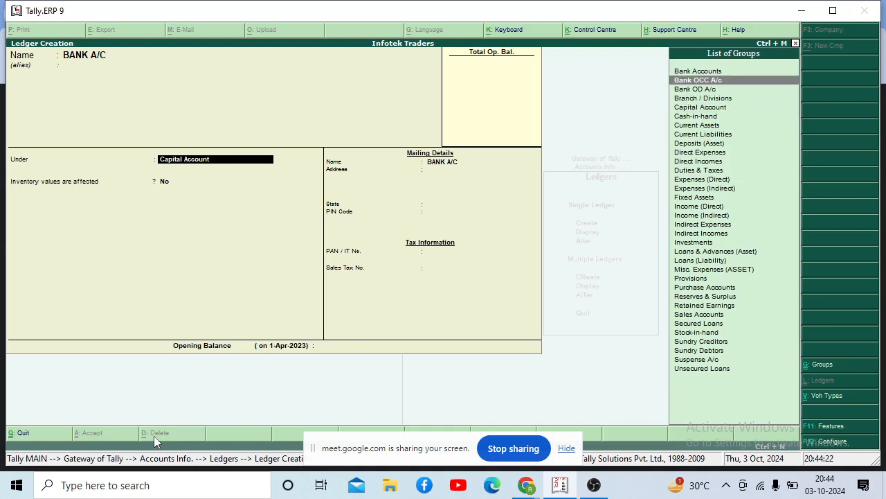
{"action": "key", "text": "Return"}
{"action": "key", "text": "Return"}
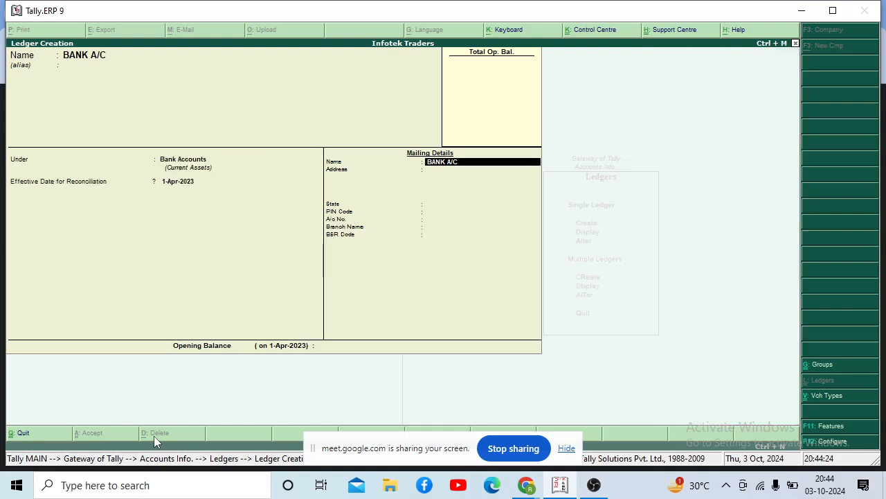
Keep the default mailing details with state Not Applicable, set BANK A/C's opening balance to 35,000 Dr, and save the ledger
{"action": "key", "text": "Return"}
{"action": "key", "text": "Return"}
{"action": "key", "text": "Return"}
{"action": "key", "text": "Return"}
{"action": "key", "text": "Return"}
{"action": "key", "text": "Return"}
{"action": "key", "text": "Return"}
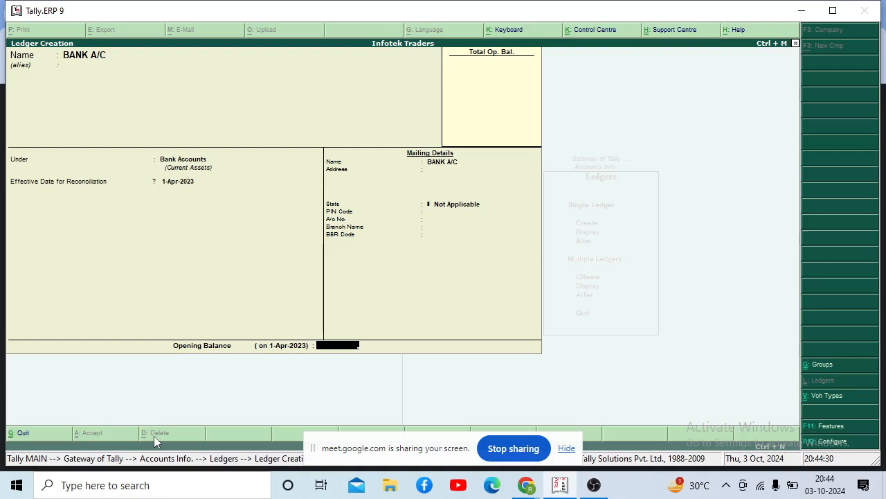
{"action": "type", "text": "35000"}
{"action": "key", "text": "Return"}
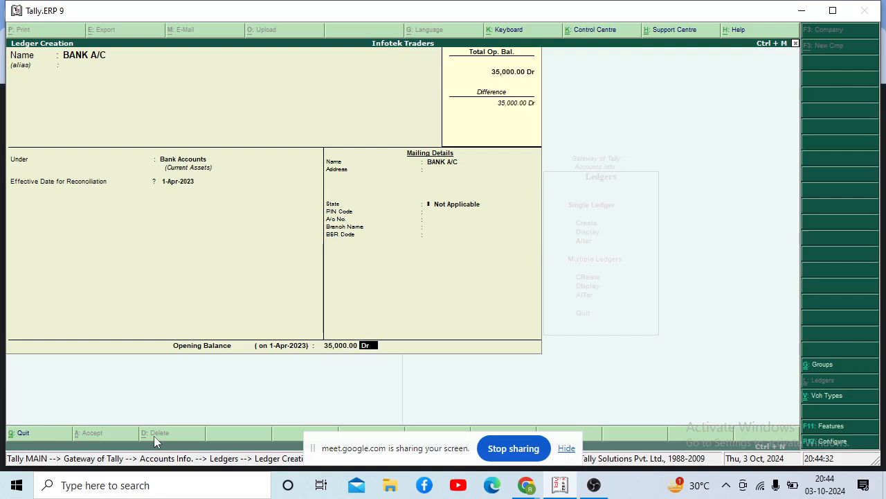
{"action": "key", "text": "Return"}
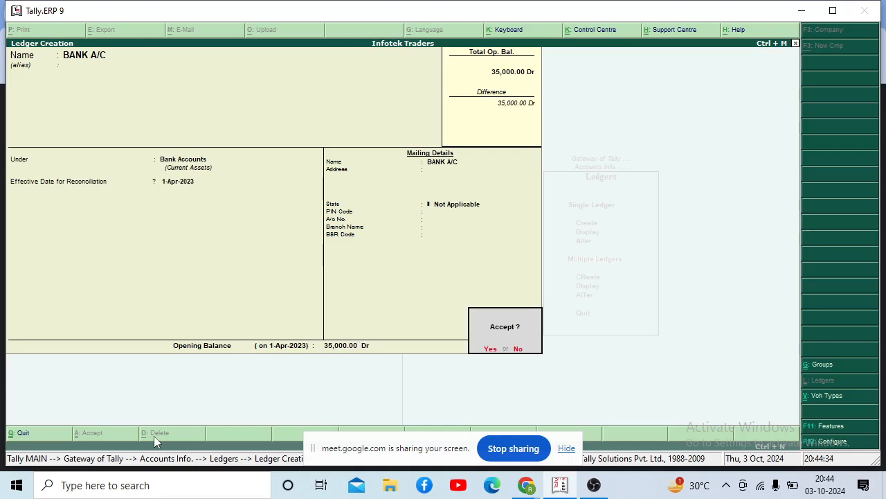
{"action": "key", "text": "y"}
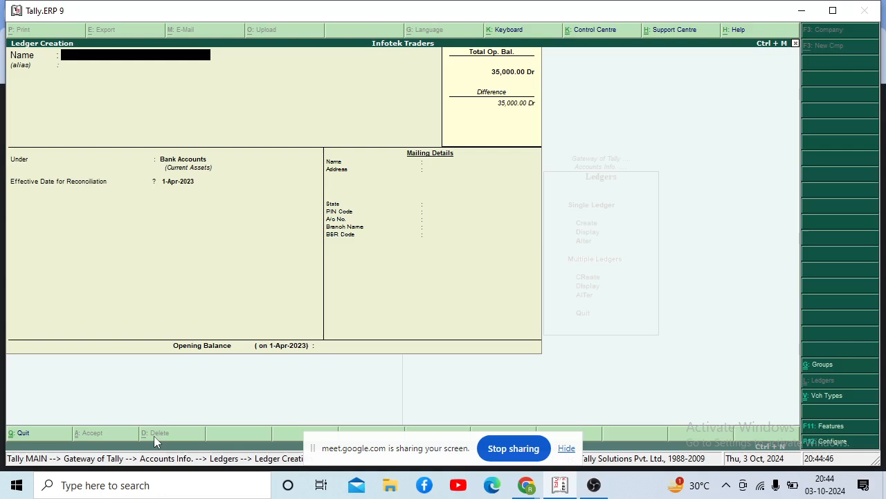
{"action": "type", "text": "BUILDING ACCOUNT DE"}
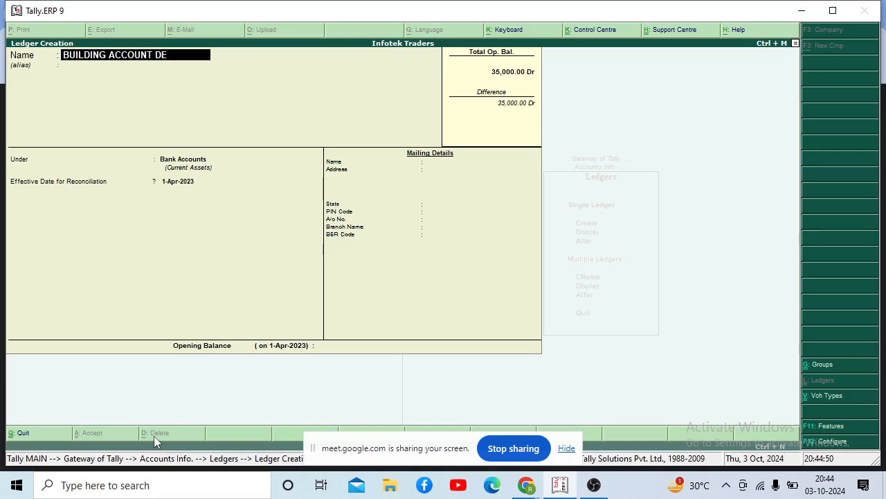
{"action": "type", "text": "PRECIATION"}
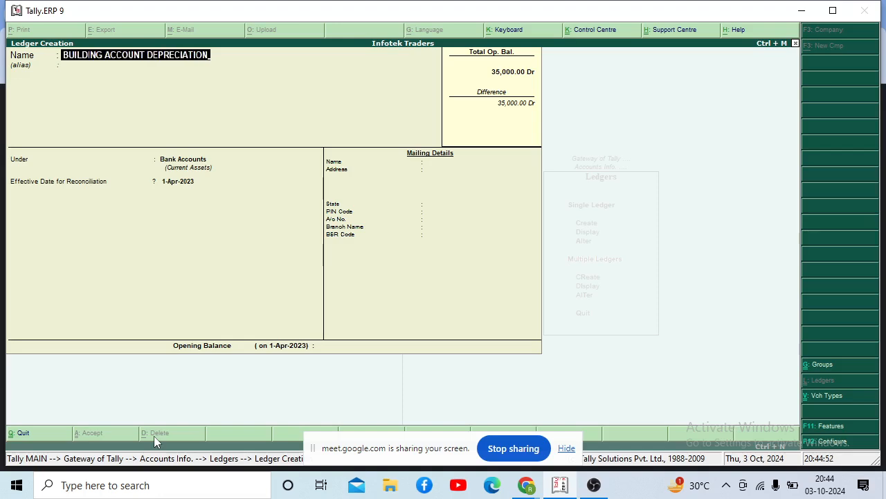
{"action": "key", "text": "Return"}
{"action": "key", "text": "Return"}
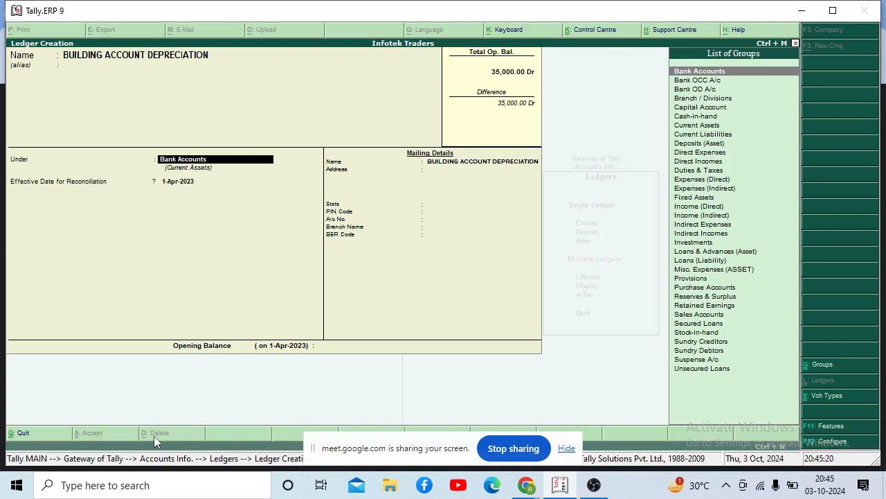
{"action": "key", "text": "Escape"}
{"action": "key", "text": "Escape"}
{"action": "key", "text": "Return"}
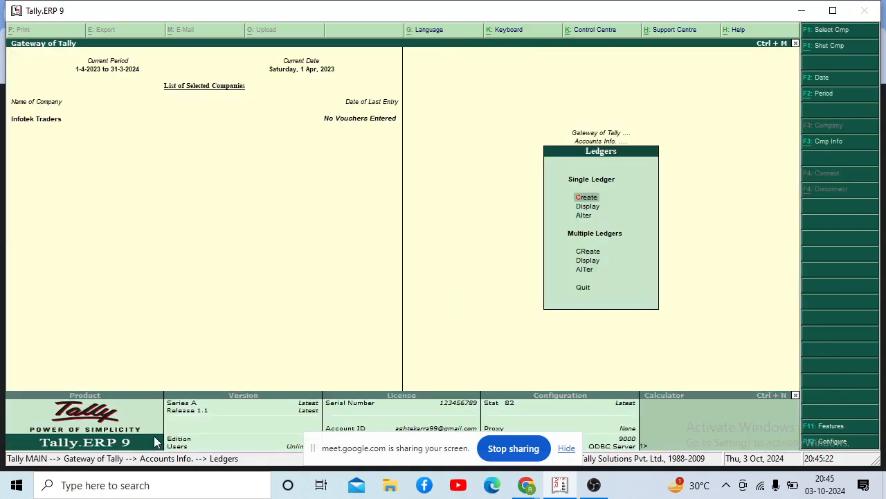
Leave the ledger masters and open a blank creation form for a single group in the accounts masters
{"action": "key", "text": "Escape"}
{"action": "key", "text": "Escape"}
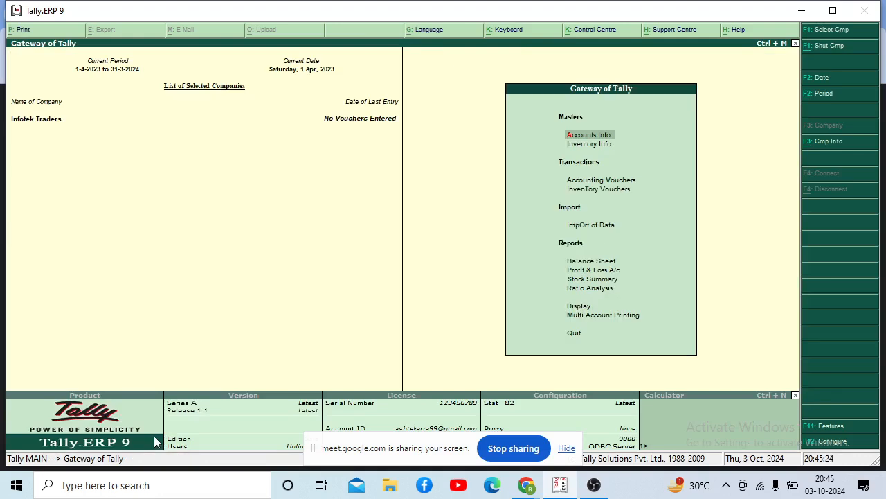
{"action": "key", "text": "Return"}
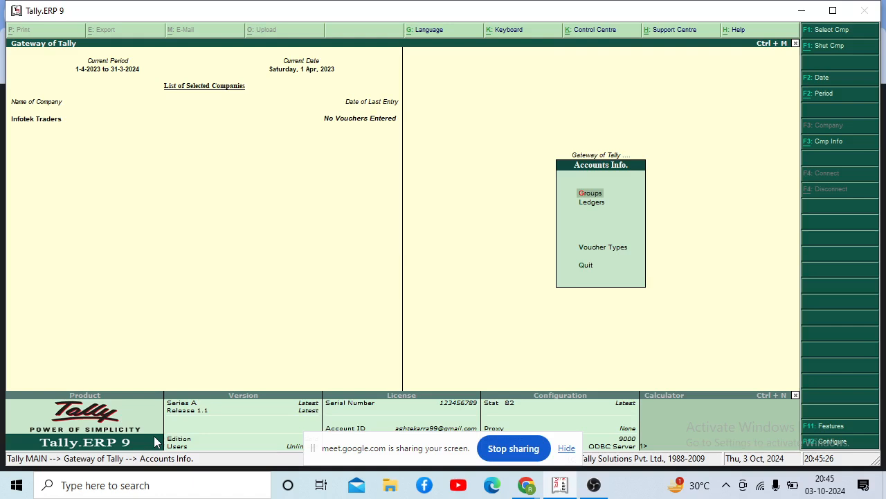
{"action": "key", "text": "Return"}
{"action": "key", "text": "Return"}
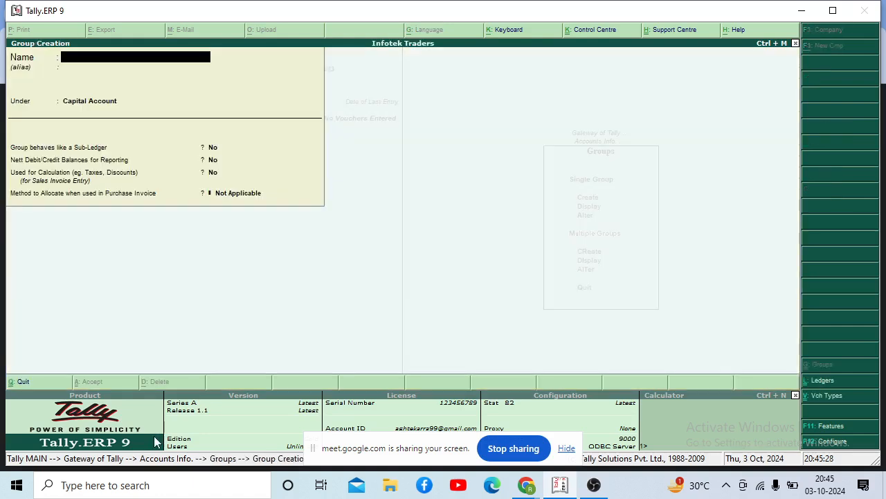
Name the new group BUILDING and place it under Fixed Assets
{"action": "type", "text": "BUILDING"}
{"action": "key", "text": "Return"}
{"action": "key", "text": "Return"}
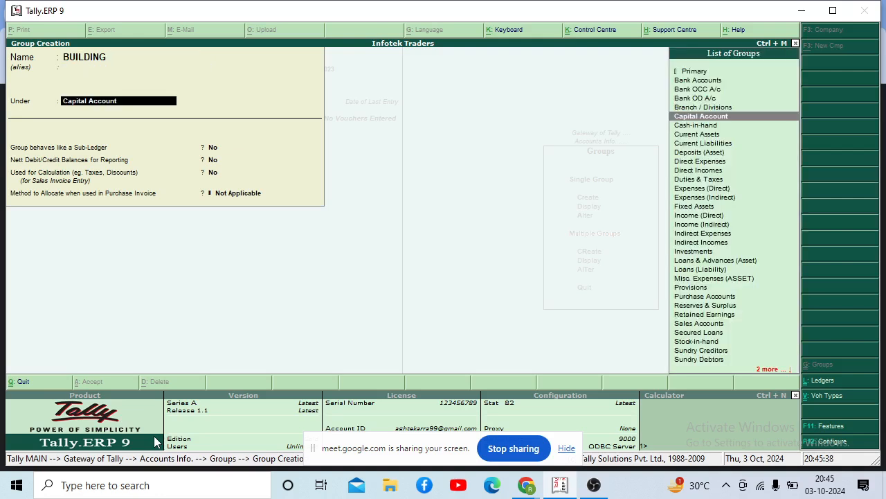
{"action": "type", "text": "FIXED"}
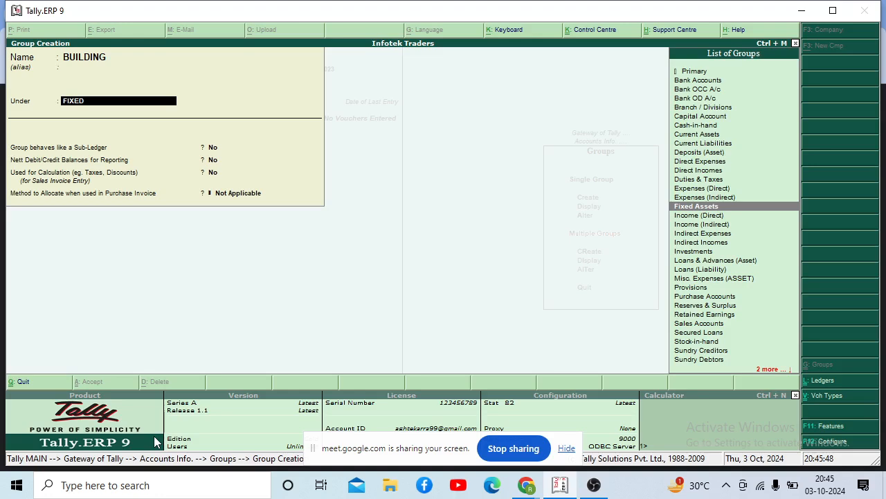
{"action": "key", "text": "BackSpace"}
{"action": "key", "text": "BackSpace"}
{"action": "key", "text": "BackSpace"}
{"action": "type", "text": "XED"}
{"action": "key", "text": "Return"}
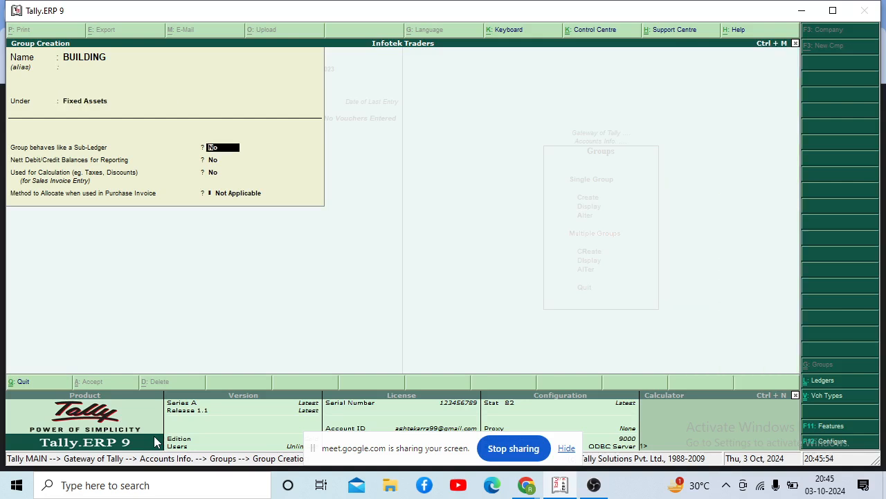
Keep No for the BUILDING group's three reporting and calculation options and Not Applicable for its allocation method, then save it
{"action": "key", "text": "Return"}
{"action": "key", "text": "Return"}
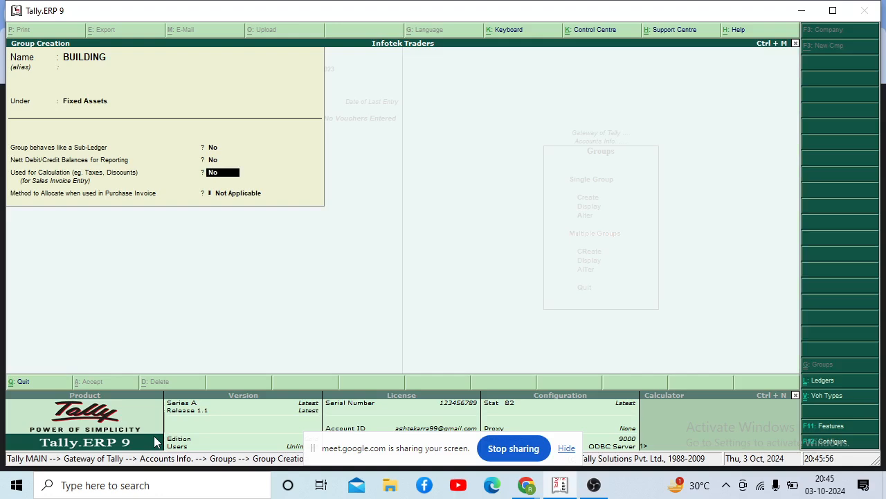
{"action": "key", "text": "Return"}
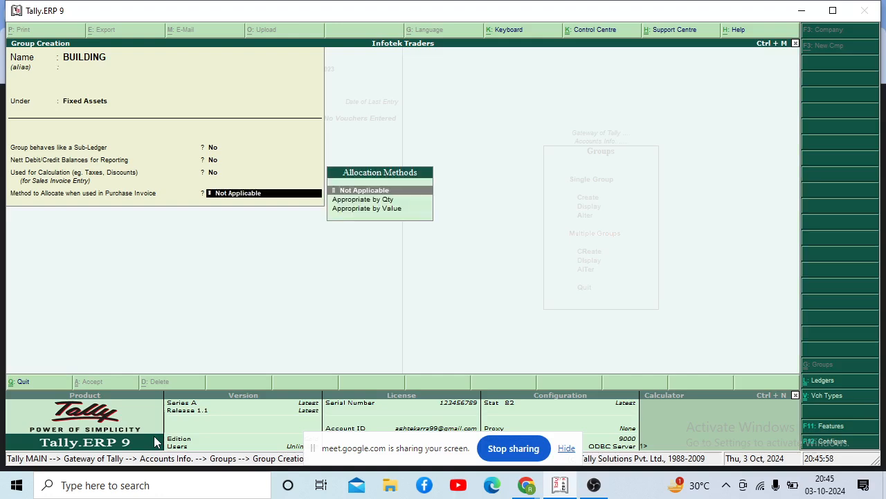
{"action": "key", "text": "Return"}
Leave group creation and open a blank creation form for a single ledger in the accounts masters
{"action": "key", "text": "Escape"}
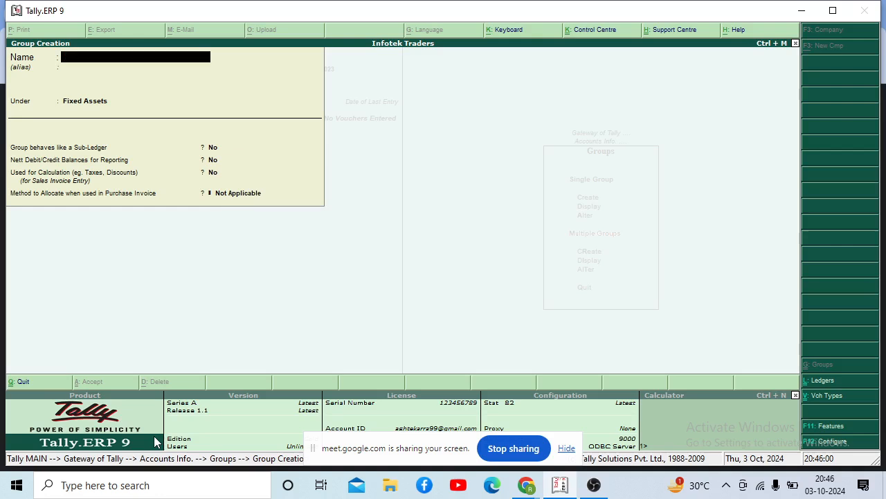
{"action": "key", "text": "Escape"}
{"action": "key", "text": "Return"}
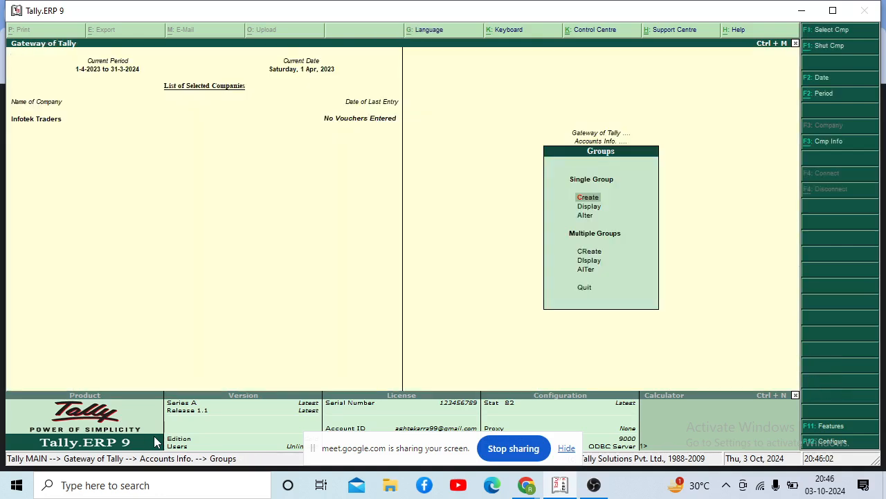
{"action": "key", "text": "Escape"}
{"action": "key", "text": "Escape"}
{"action": "key", "text": "Down"}
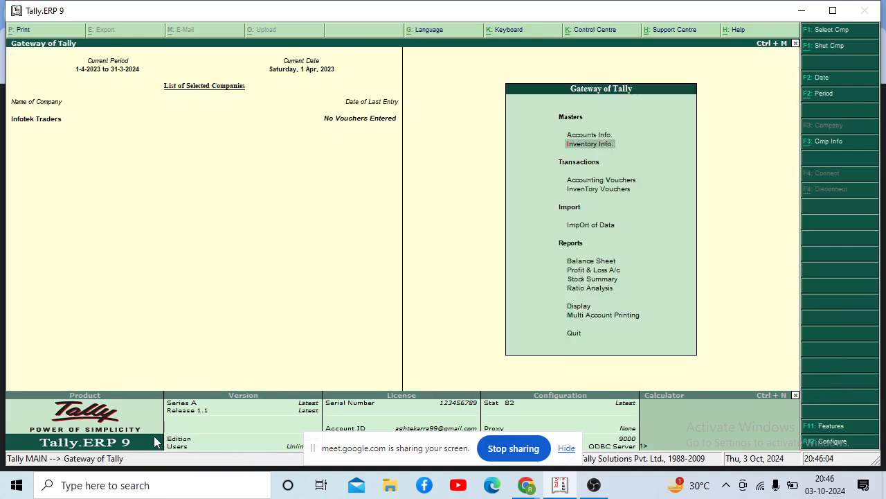
{"action": "key", "text": "Up"}
{"action": "key", "text": "Return"}
{"action": "key", "text": "Down"}
{"action": "key", "text": "Return"}
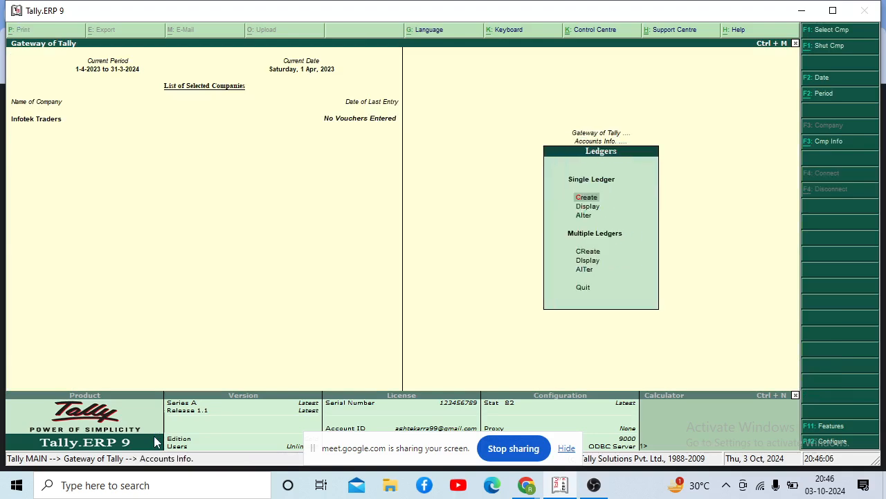
{"action": "key", "text": "Return"}
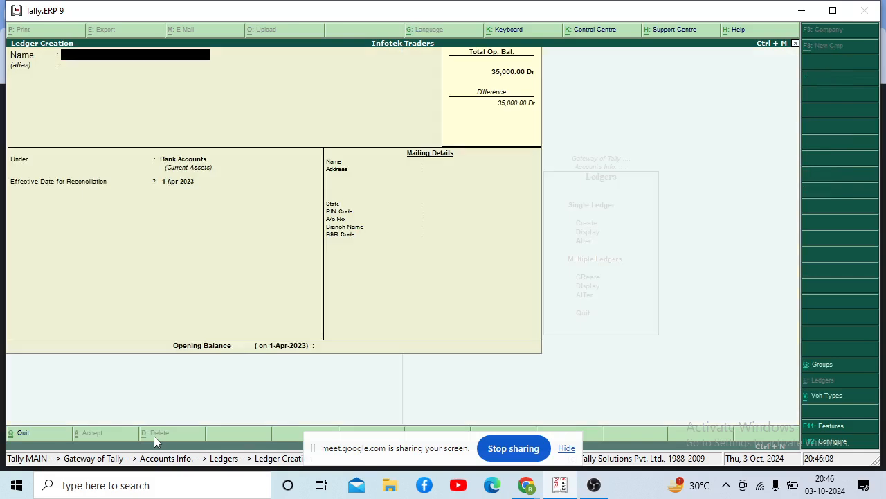
Name the new ledger BUILDING DEPRECIATION and leave its alias empty
{"action": "type", "text": "BUILDING DEPRECA"}
{"action": "key", "text": "BackSpace"}
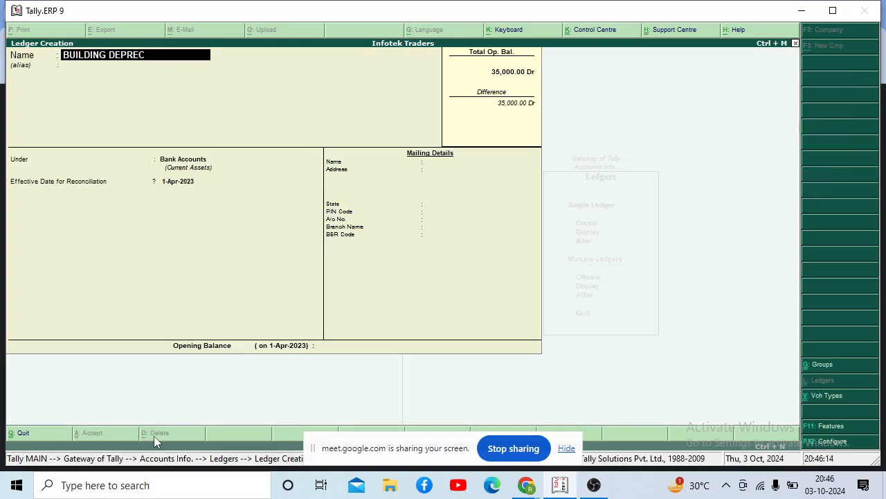
{"action": "type", "text": "IATION"}
{"action": "key", "text": "Return"}
{"action": "key", "text": "Return"}
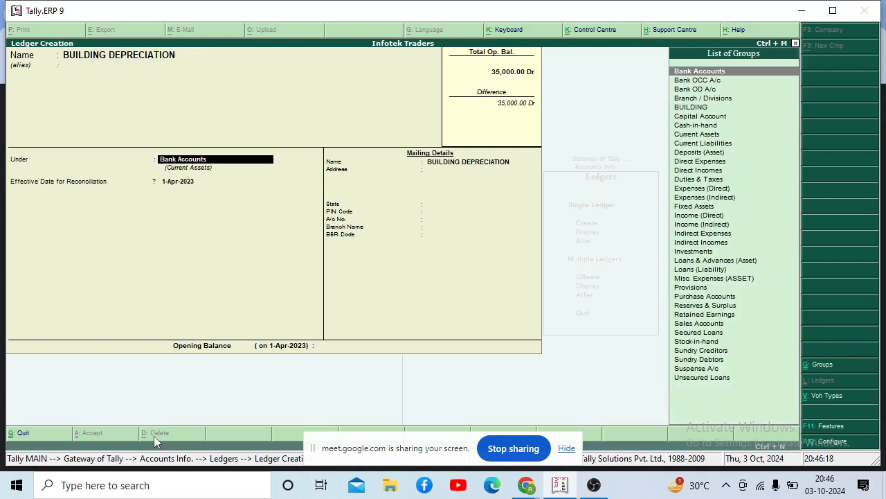
Place the BUILDING DEPRECIATION ledger under the BUILDING group
{"action": "key", "text": "Down"}
{"action": "key", "text": "Down"}
{"action": "key", "text": "Down"}
{"action": "key", "text": "Down"}
{"action": "key", "text": "Down"}
{"action": "key", "text": "Down"}
{"action": "key", "text": "Down"}
{"action": "key", "text": "Down"}
{"action": "key", "text": "Down"}
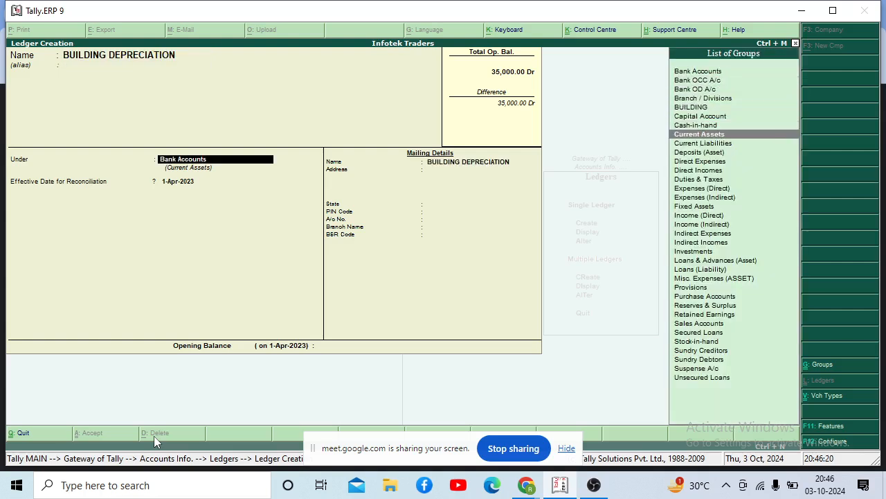
{"action": "key", "text": "Up"}
{"action": "key", "text": "Up"}
{"action": "key", "text": "Up"}
{"action": "key", "text": "Up"}
{"action": "key", "text": "Up"}
{"action": "key", "text": "Return"}
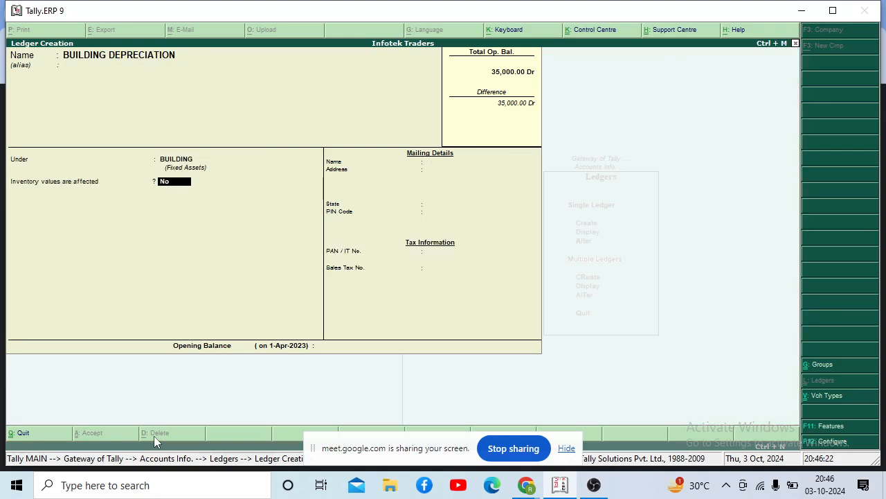
Keep inventory values unaffected, set BUILDING DEPRECIATION's opening balance to 8,000 Cr, and save the ledger
{"action": "key", "text": "Return"}
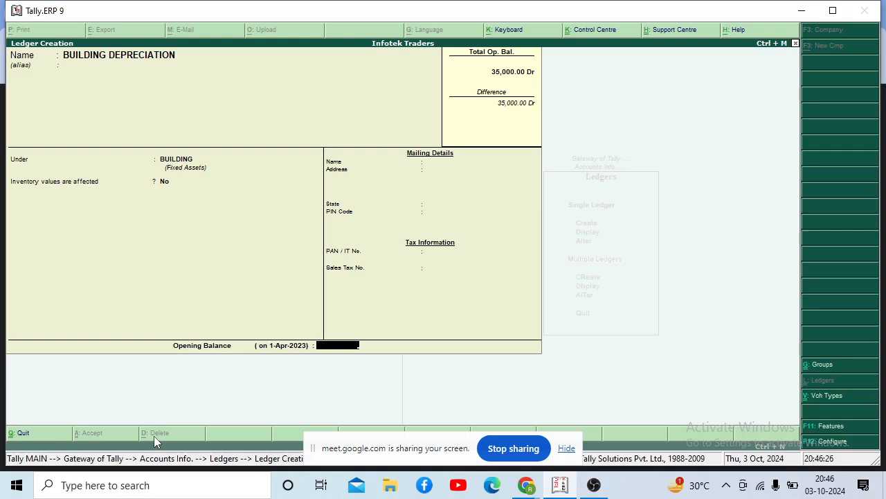
{"action": "type", "text": "8000"}
{"action": "key", "text": "Return"}
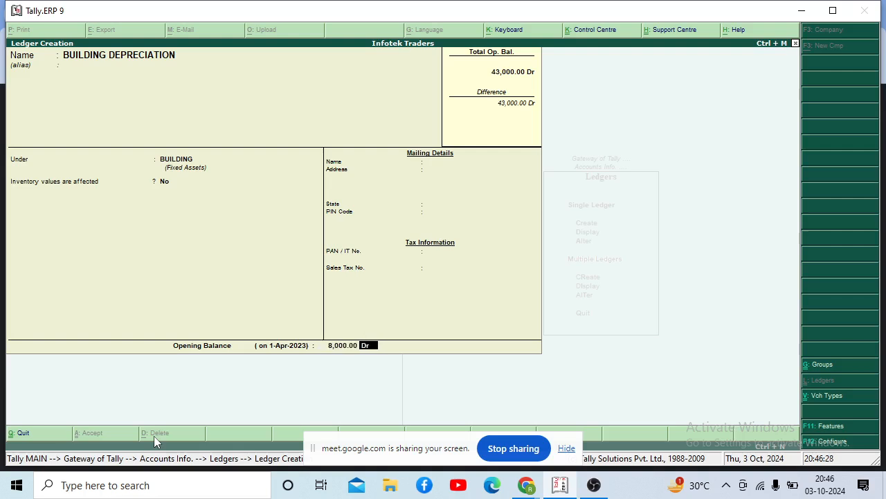
{"action": "type", "text": "CR"}
{"action": "key", "text": "Return"}
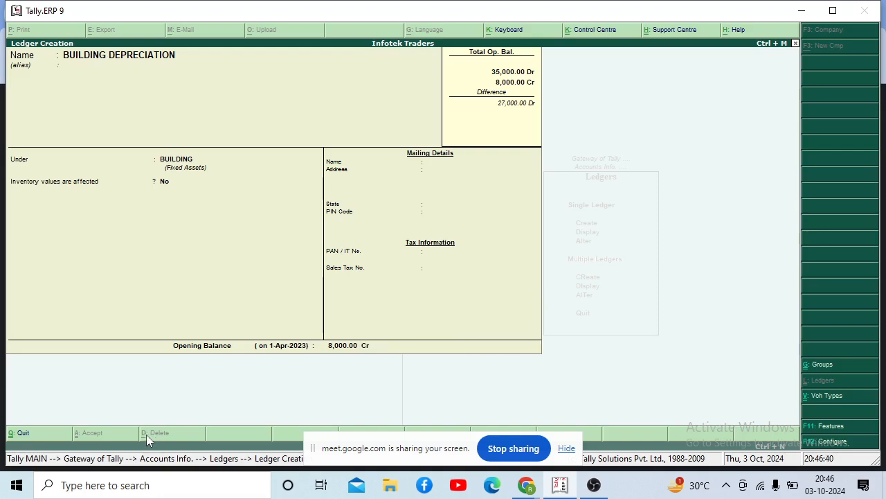
{"action": "key", "text": "Return"}
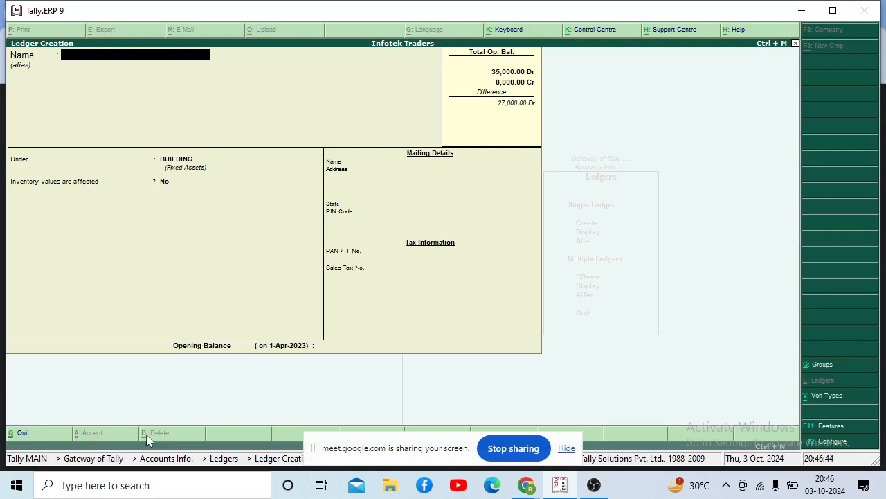
Name the next new ledger BUILDING and place it under Fixed Assets
{"action": "type", "text": "BUILDING"}
{"action": "key", "text": "Return"}
{"action": "key", "text": "Return"}
{"action": "type", "text": "F"}
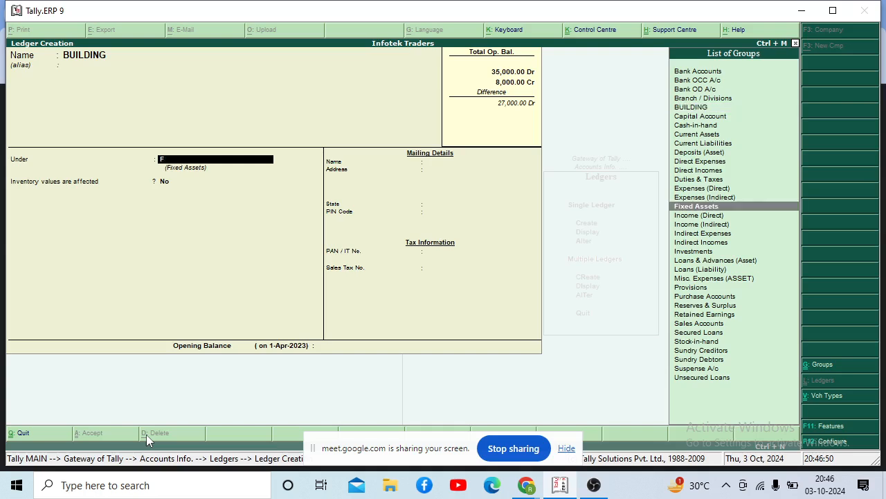
{"action": "type", "text": "IXED"}
{"action": "key", "text": "Return"}
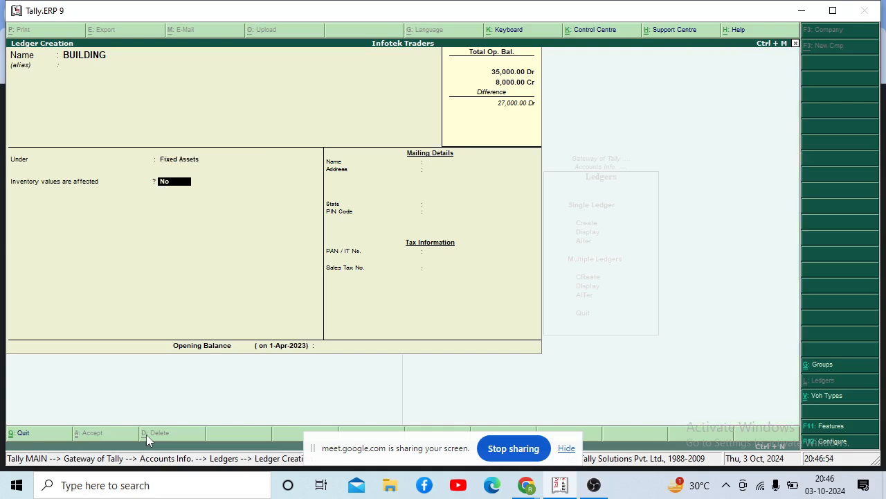
Keep inventory values unaffected for BUILDING, set its opening balance to 75,000 Dr, and save the ledger
{"action": "key", "text": "Return"}
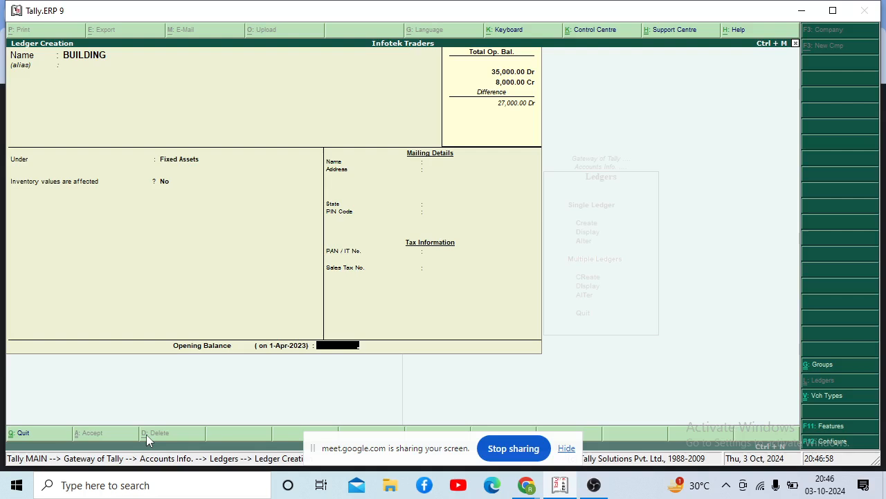
{"action": "type", "text": "75,000"}
{"action": "key", "text": "Return"}
{"action": "key", "text": "Return"}
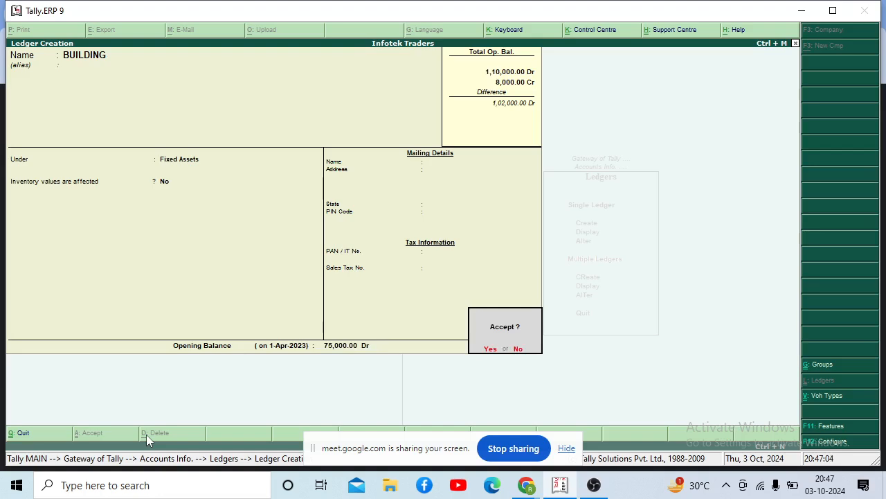
{"action": "key", "text": "Return"}
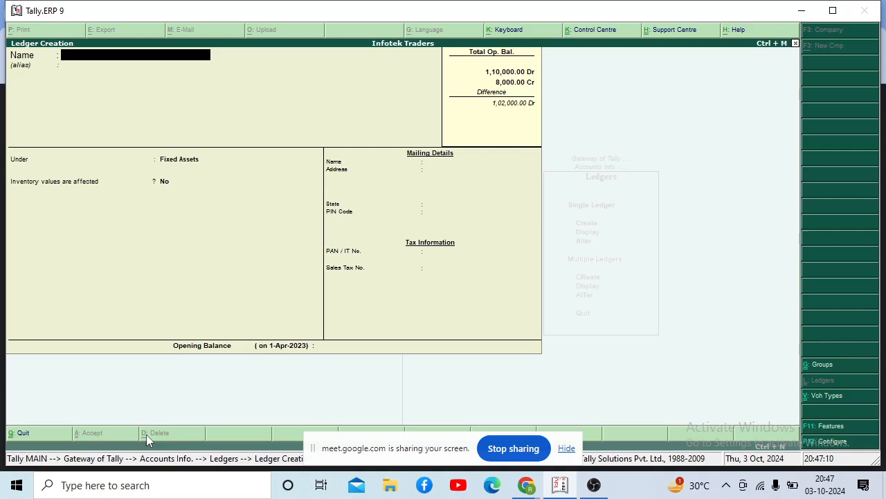
Name the next new ledger CHALLENGER SYSTEM without an alias and place it under Sundry Creditors
{"action": "type", "text": "CHALLENGER SYSTEM"}
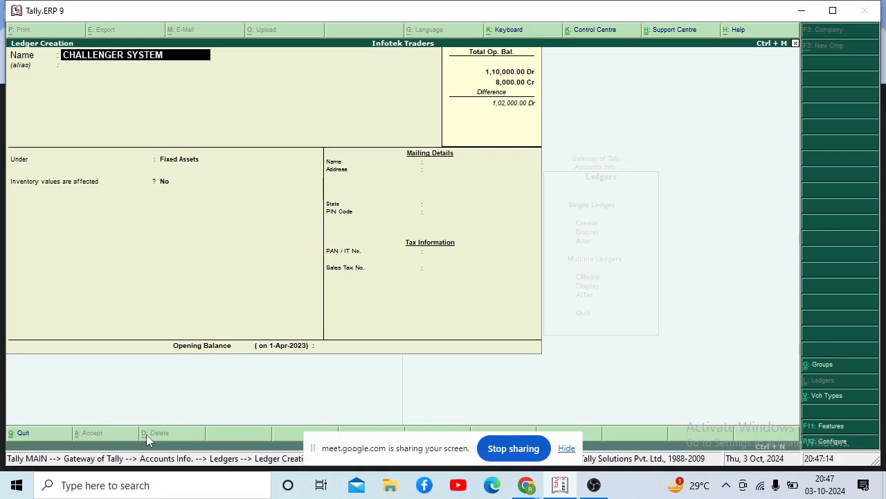
{"action": "key", "text": "Return"}
{"action": "key", "text": "Return"}
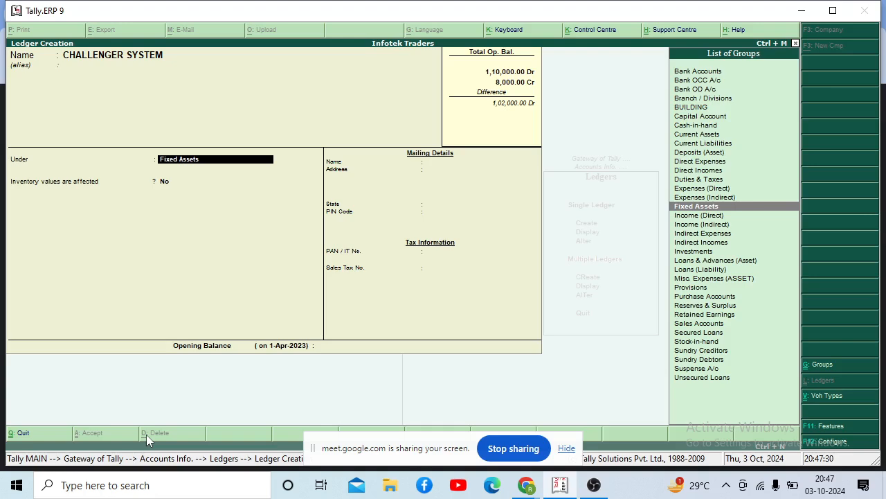
{"action": "type", "text": "SUN"}
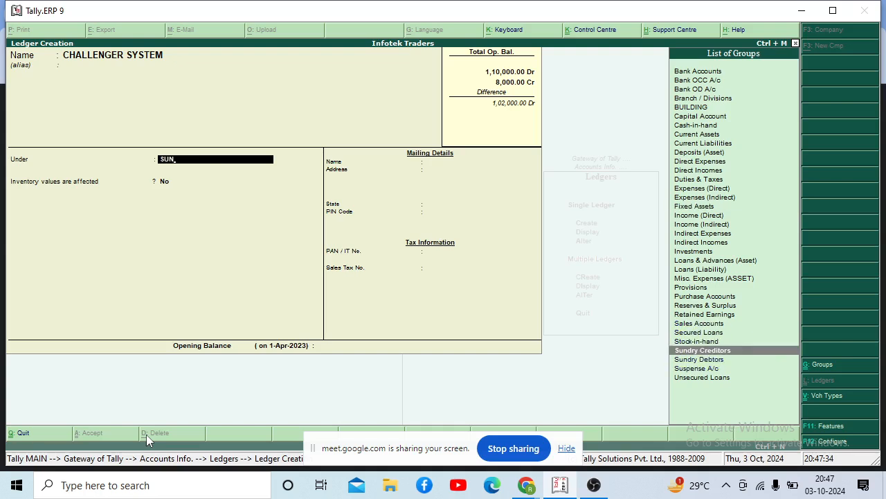
{"action": "key", "text": "Return"}
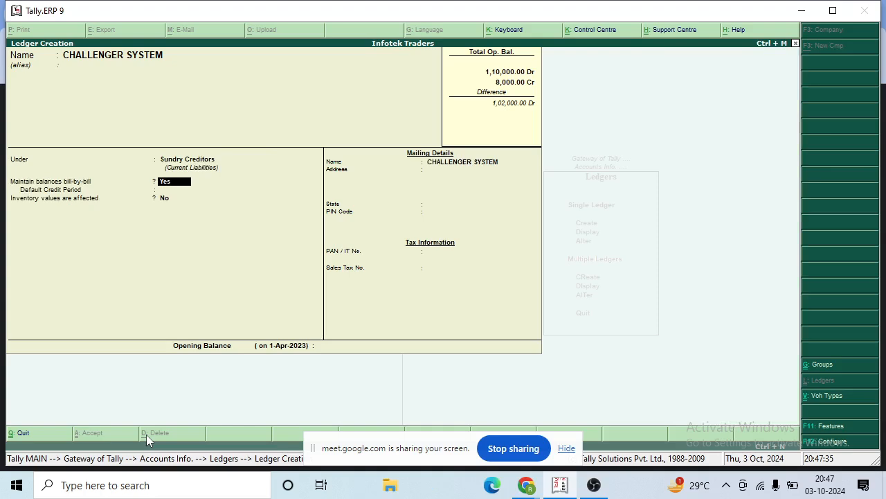
Keep bill-by-bill balances on for CHALLENGER SYSTEM, with state Not Applicable and the credit period, address and tax details blank
{"action": "key", "text": "Return"}
{"action": "key", "text": "Return"}
{"action": "key", "text": "Return"}
{"action": "key", "text": "Return"}
{"action": "key", "text": "Return"}
{"action": "key", "text": "Return"}
{"action": "key", "text": "Return"}
{"action": "key", "text": "Return"}
{"action": "key", "text": "Return"}
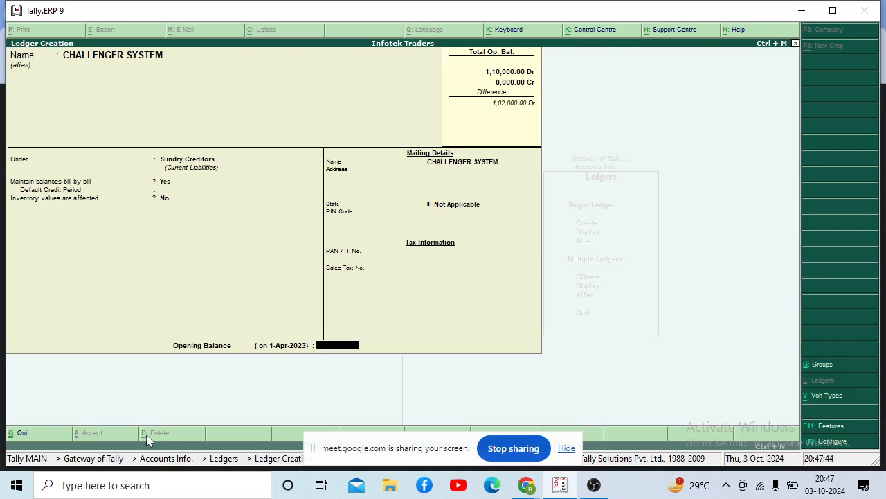
Set CHALLENGER SYSTEM's opening balance to 65,650 Cr, leave it all on account, and save the ledger
{"action": "type", "text": "65650"}
{"action": "key", "text": "Return"}
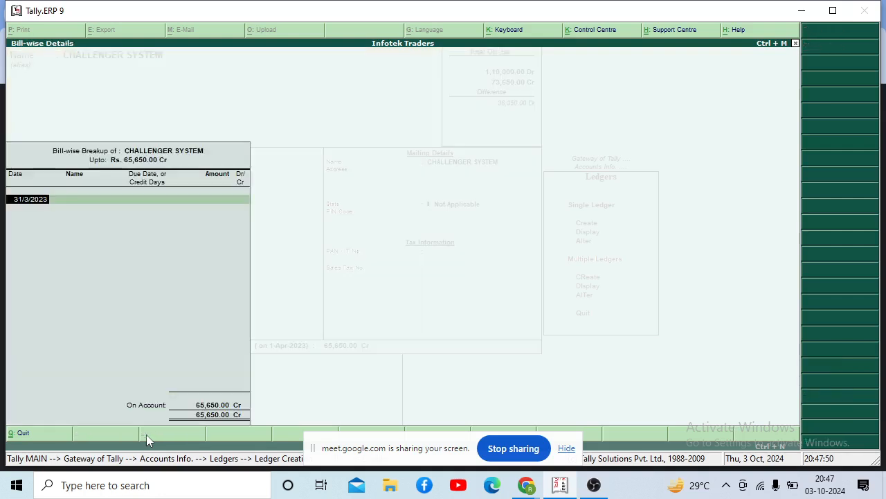
{"action": "key", "text": "ctrl+a"}
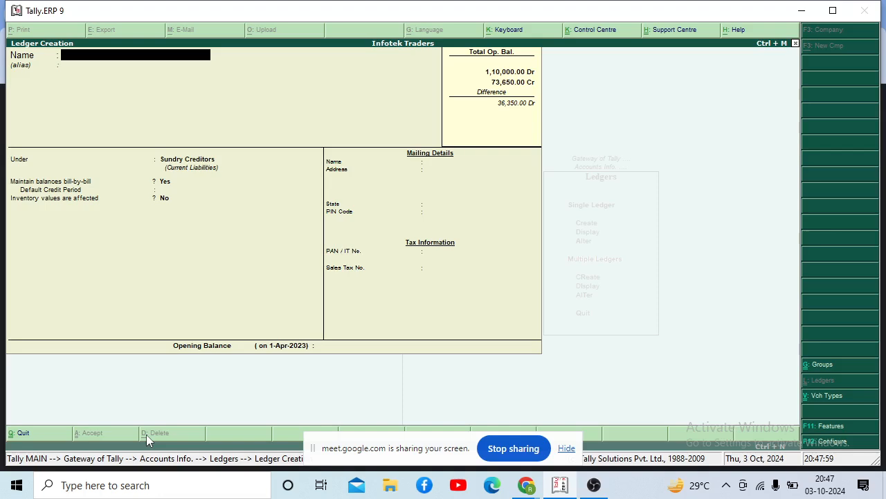
Name the next new ledger COMPU CARE SYSTEM and place it under Sundry Debtors with bill-by-bill balances maintained
{"action": "key", "text": "Return"}
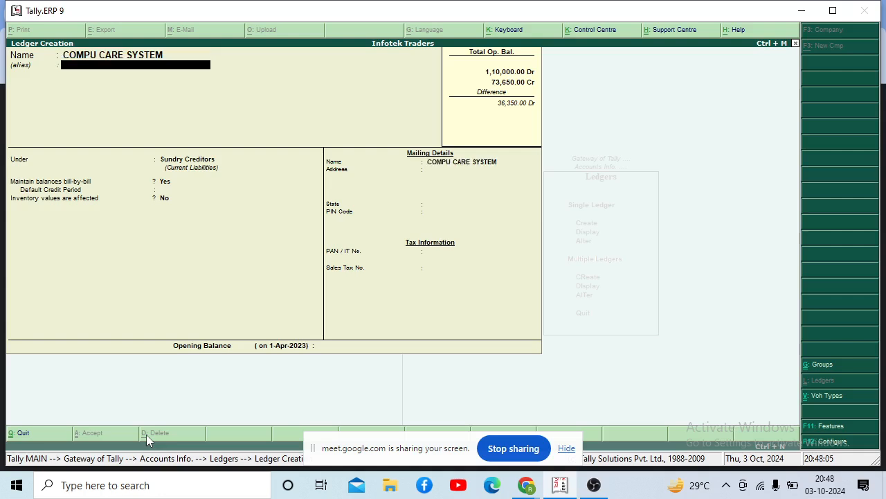
{"action": "key", "text": "Return"}
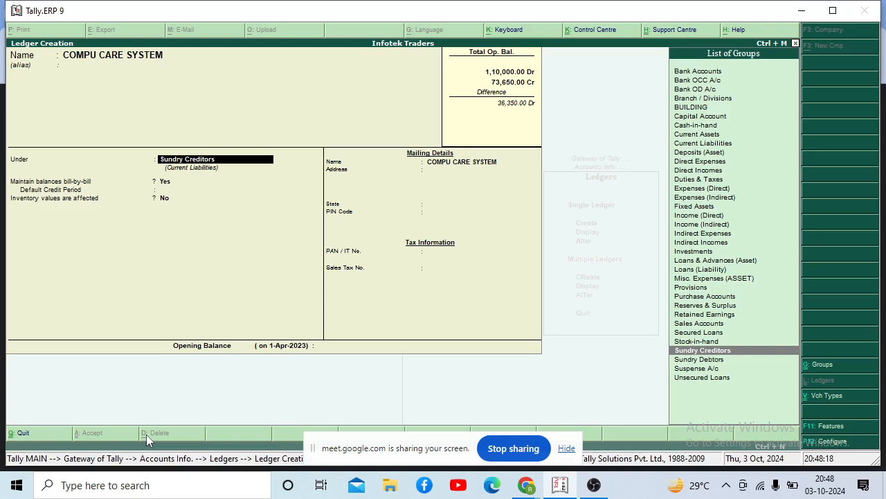
{"action": "key", "text": "Down"}
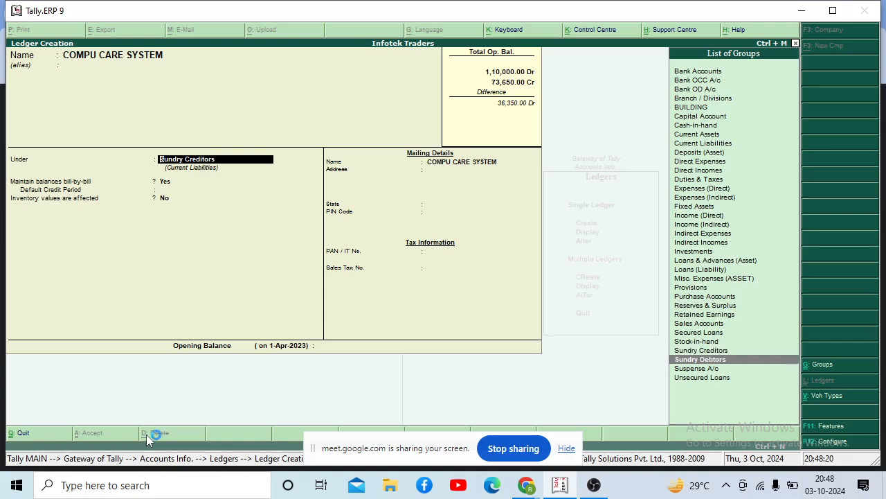
{"action": "key", "text": "Return"}
{"action": "key", "text": "Return"}
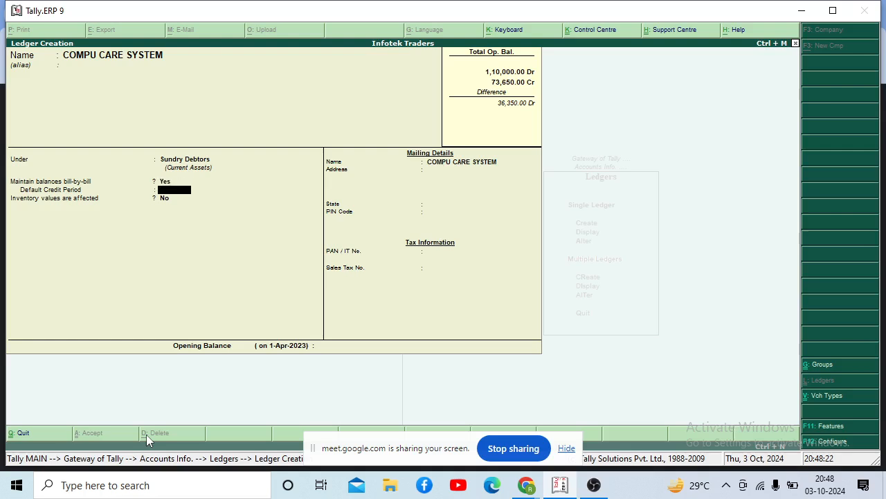
Leave COMPU CARE SYSTEM's mailing state as Not Applicable, set its opening balance to 5,400 Dr on account, and save the ledger
{"action": "key", "text": "Return"}
{"action": "key", "text": "Return"}
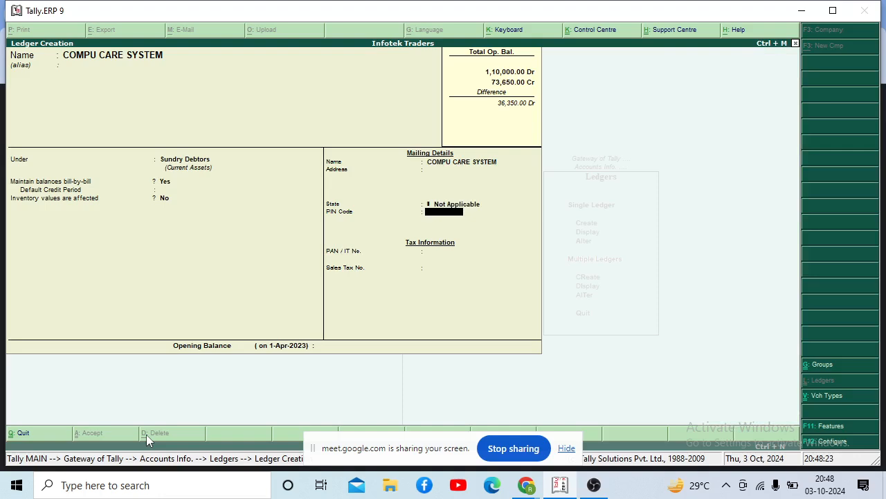
{"action": "key", "text": "Return"}
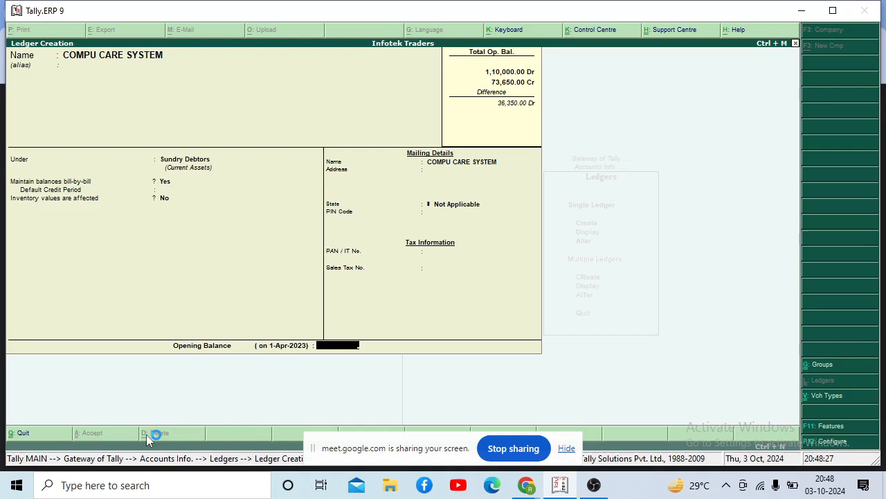
{"action": "key", "text": "Return"}
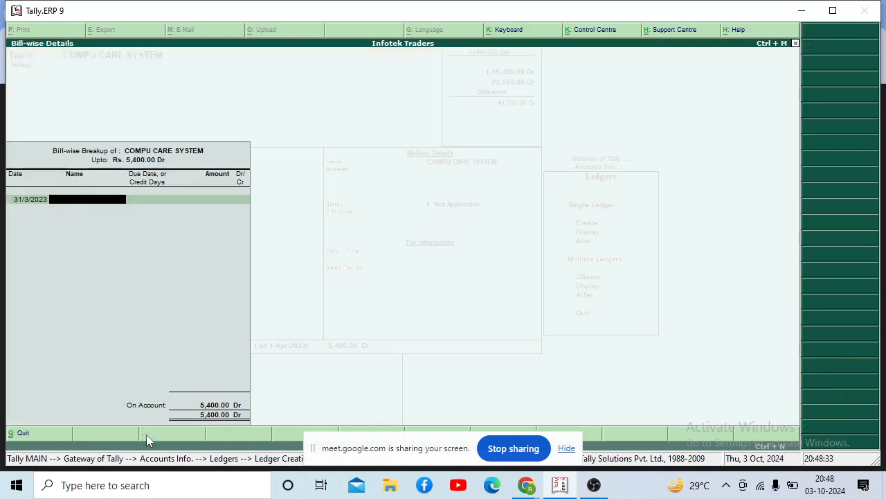
{"action": "key", "text": "ctrl+a"}
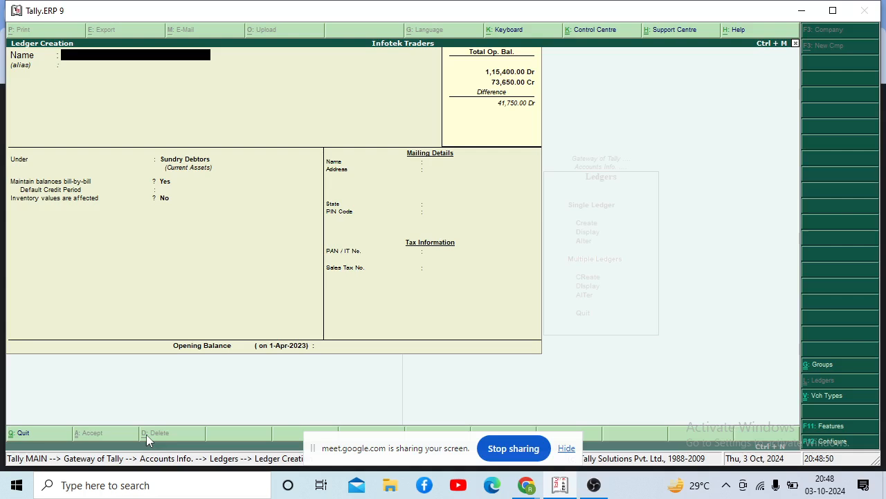
Name the next new ledger DATA LINK TECHNOLOGIES without an alias and place it under Sundry Debtors
{"action": "type", "text": "DTA"}
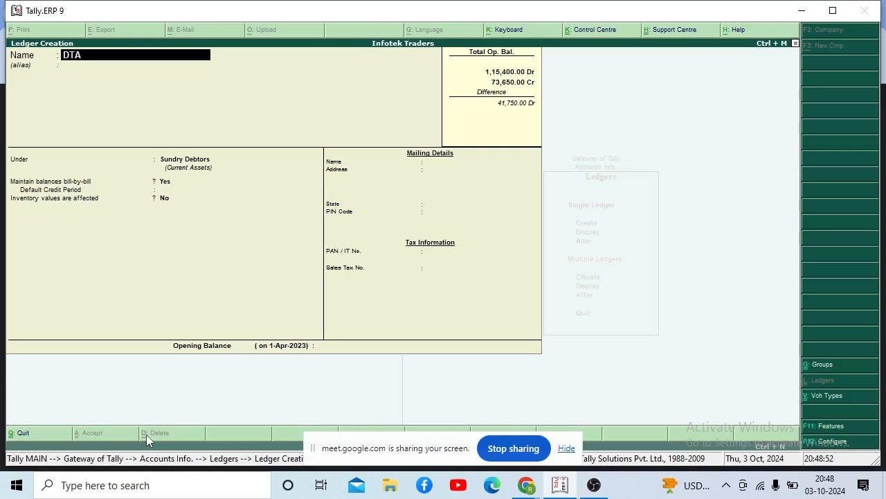
{"action": "key", "text": "BackSpace"}
{"action": "key", "text": "BackSpace"}
{"action": "type", "text": "ATA LINK TECHNOLGIE"}
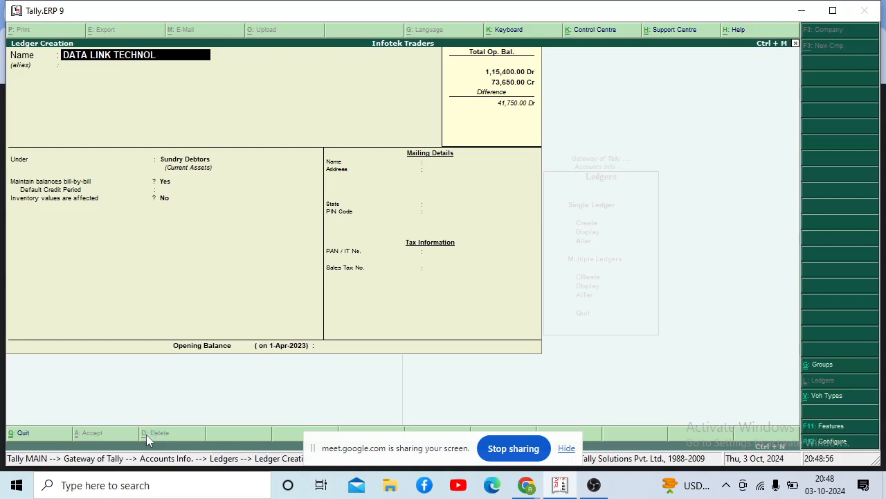
{"action": "key", "text": "BackSpace"}
{"action": "key", "text": "BackSpace"}
{"action": "key", "text": "BackSpace"}
{"action": "type", "text": "LOGIES"}
{"action": "key", "text": "Return"}
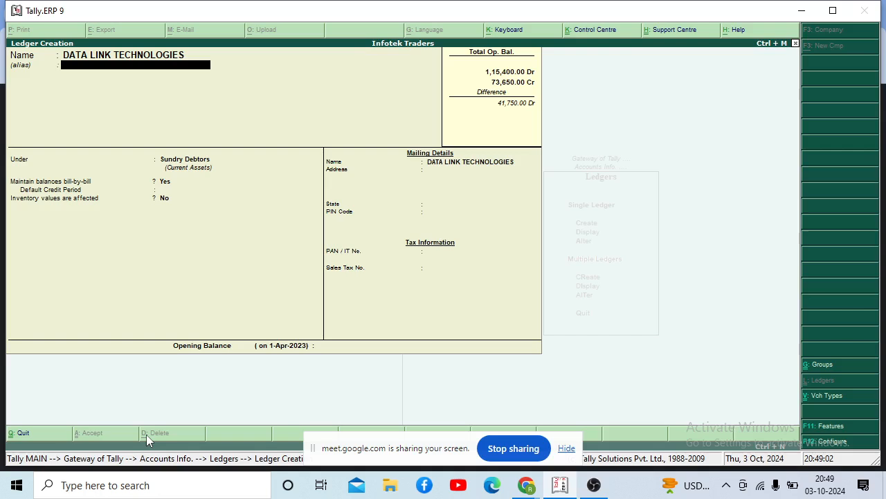
{"action": "key", "text": "Return"}
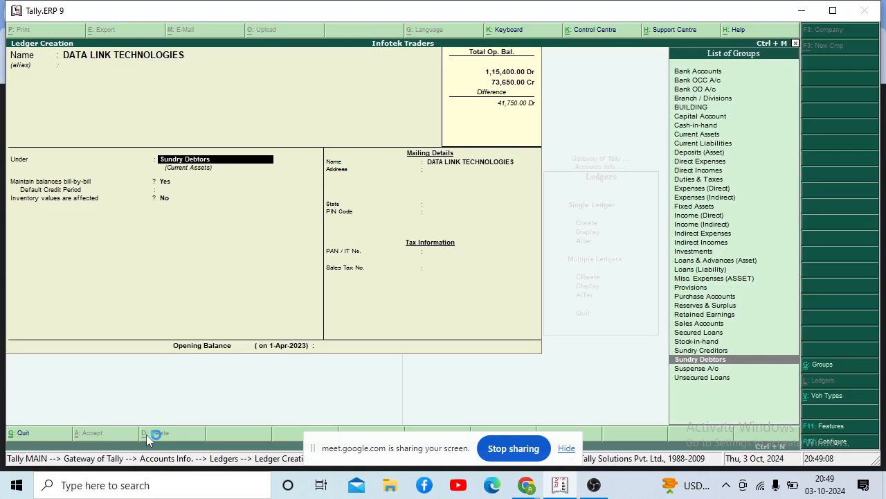
{"action": "key", "text": "Return"}
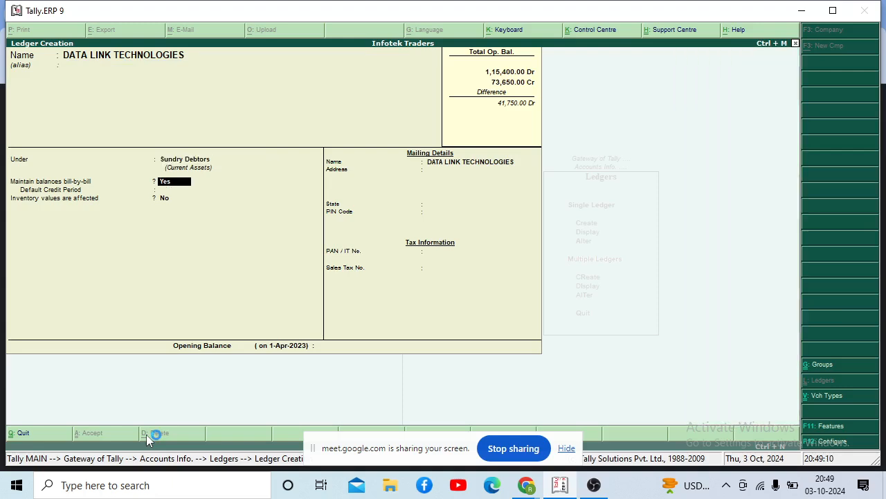
Keep bill-by-bill balances on for DATA LINK TECHNOLOGIES, with state Not Applicable and the credit period, address and tax details blank
{"action": "key", "text": "Return"}
{"action": "key", "text": "Return"}
{"action": "key", "text": "Return"}
{"action": "key", "text": "Return"}
{"action": "key", "text": "Return"}
{"action": "key", "text": "Return"}
{"action": "key", "text": "Return"}
{"action": "key", "text": "Return"}
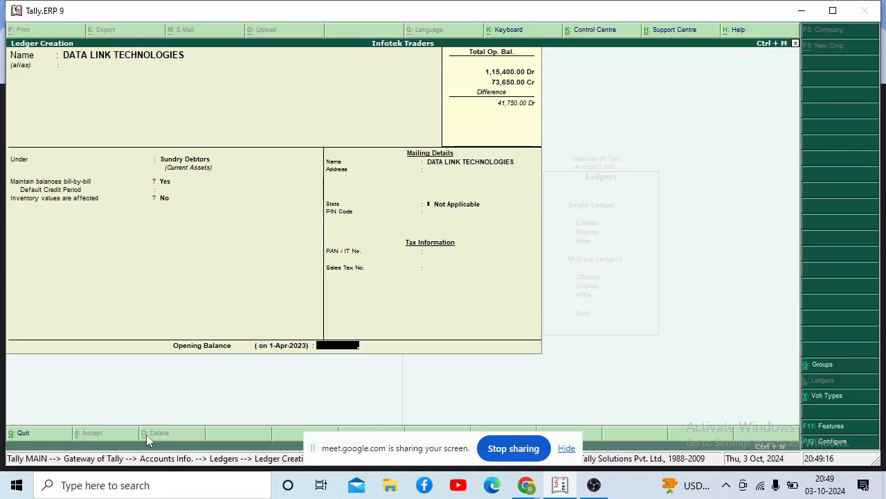
Set DATA LINK TECHNOLOGIES' opening balance to 26,000 Dr, leave it all on account, and save the ledger
{"action": "type", "text": "26,000"}
{"action": "key", "text": "Return"}
{"action": "key", "text": "Return"}
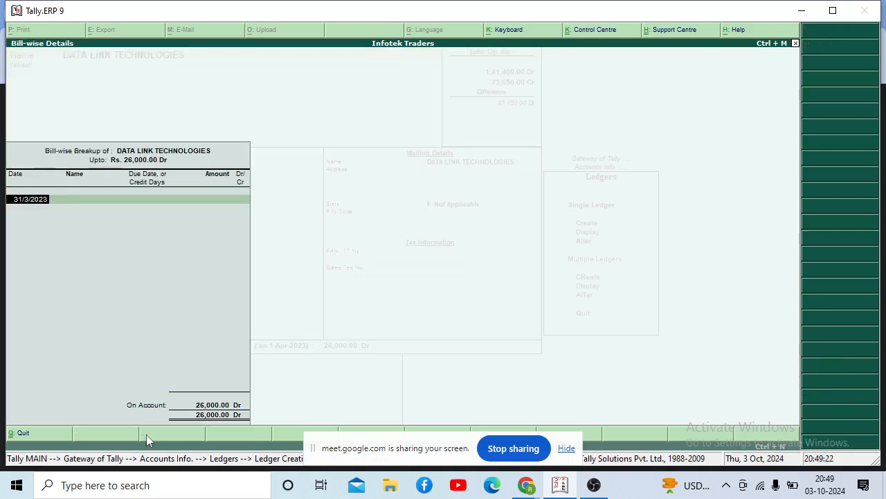
{"action": "key", "text": "Return"}
{"action": "key", "text": "Return"}
{"action": "key", "text": "Return"}
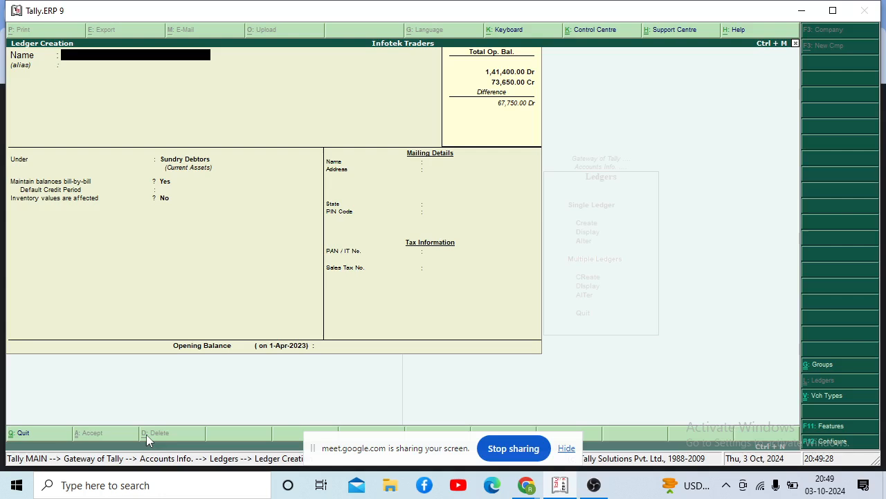
Name the next new ledger DEPOSIT ACCOUNT without an alias and place it under Bank Accounts
{"action": "type", "text": "DEPOSIT ACCOUNT"}
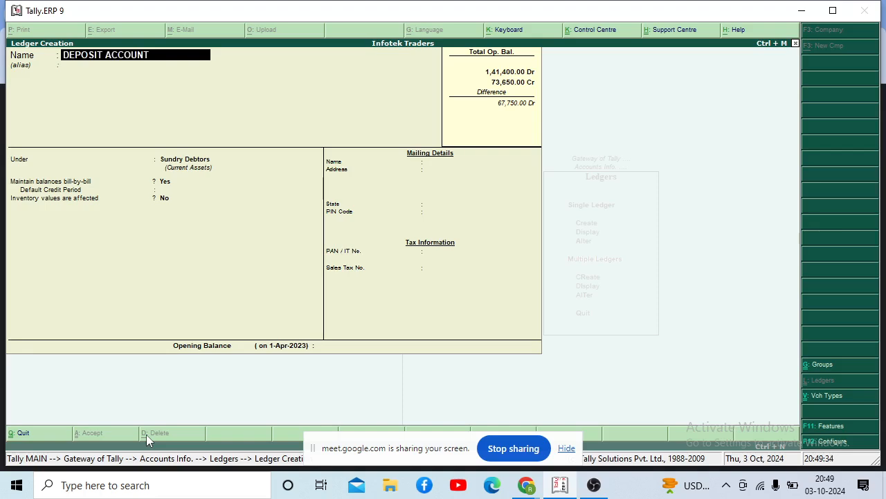
{"action": "key", "text": "Return"}
{"action": "key", "text": "Return"}
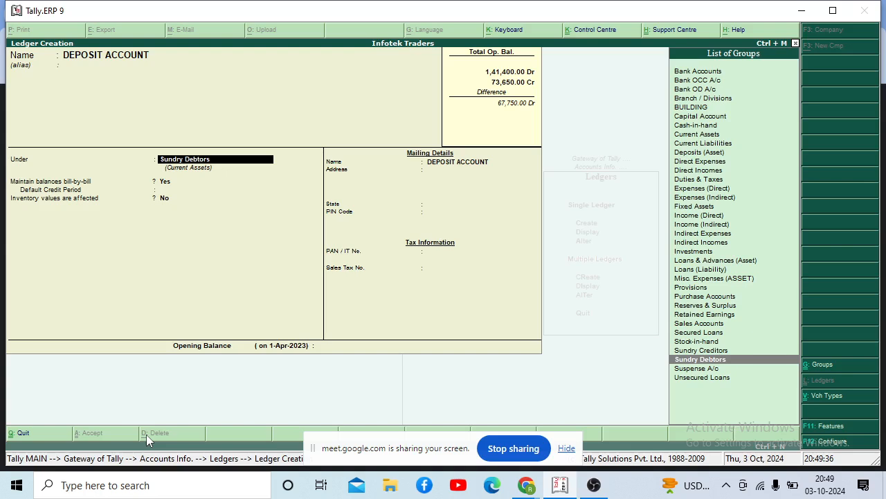
{"action": "key", "text": "Up"}
{"action": "key", "text": "Up"}
{"action": "key", "text": "Up"}
{"action": "key", "text": "Up"}
{"action": "key", "text": "Up"}
{"action": "key", "text": "Up"}
{"action": "key", "text": "Up"}
{"action": "key", "text": "Up"}
{"action": "key", "text": "Up"}
{"action": "key", "text": "Up"}
{"action": "key", "text": "Up"}
{"action": "key", "text": "Up"}
{"action": "key", "text": "Up"}
{"action": "key", "text": "Up"}
{"action": "key", "text": "Up"}
{"action": "key", "text": "Up"}
{"action": "key", "text": "Up"}
{"action": "key", "text": "Up"}
{"action": "key", "text": "Up"}
{"action": "key", "text": "Up"}
{"action": "key", "text": "Up"}
{"action": "key", "text": "Up"}
{"action": "key", "text": "Up"}
{"action": "key", "text": "Up"}
{"action": "key", "text": "Up"}
{"action": "key", "text": "Up"}
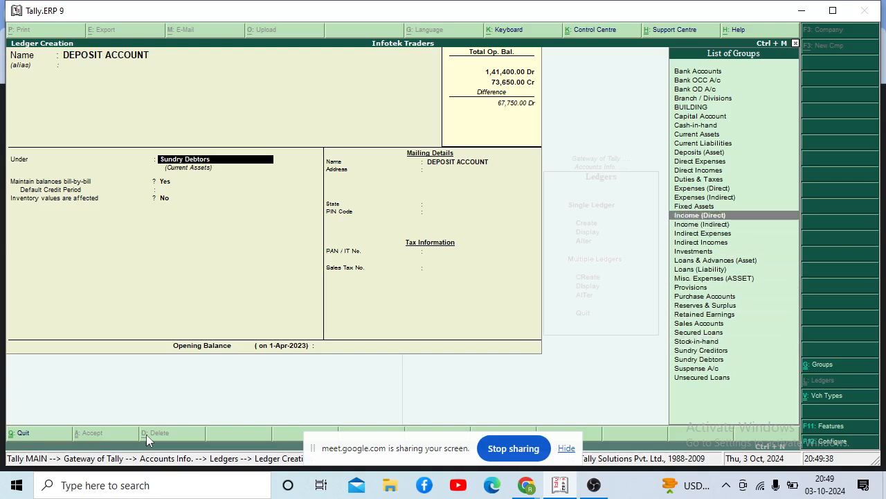
{"action": "key", "text": "Up"}
{"action": "key", "text": "Up"}
{"action": "key", "text": "Up"}
{"action": "key", "text": "Up"}
{"action": "key", "text": "Up"}
{"action": "key", "text": "Up"}
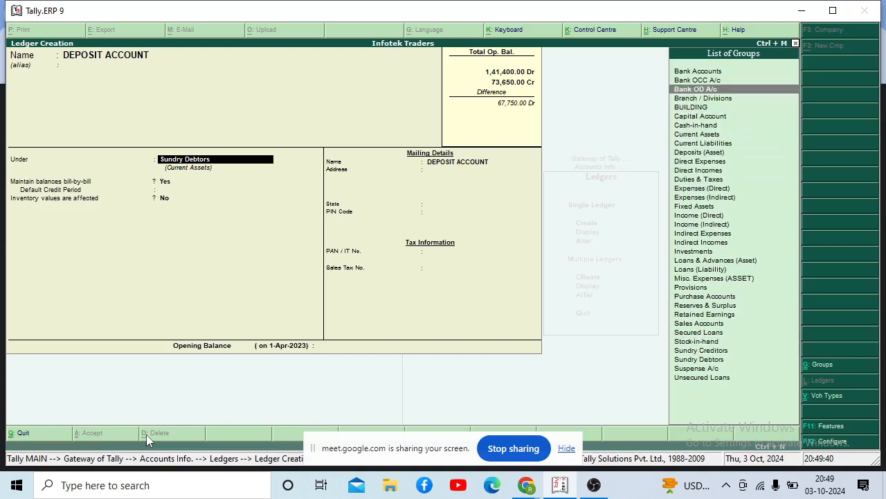
{"action": "key", "text": "Return"}
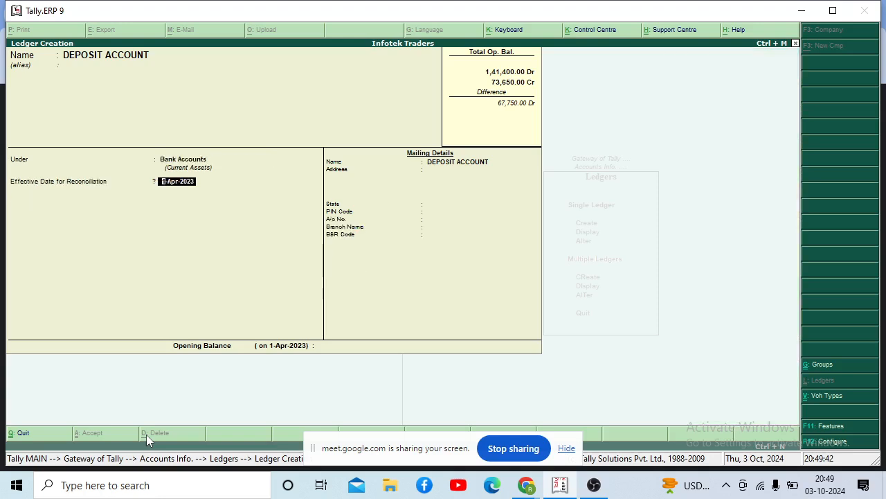
Keep DEPOSIT ACCOUNT's reconciliation date at 1-Apr-2023, with state Not Applicable and the address and bank details blank
{"action": "key", "text": "Return"}
{"action": "key", "text": "Return"}
{"action": "key", "text": "Return"}
{"action": "key", "text": "Return"}
{"action": "key", "text": "Return"}
{"action": "key", "text": "Return"}
{"action": "key", "text": "Return"}
{"action": "key", "text": "Return"}
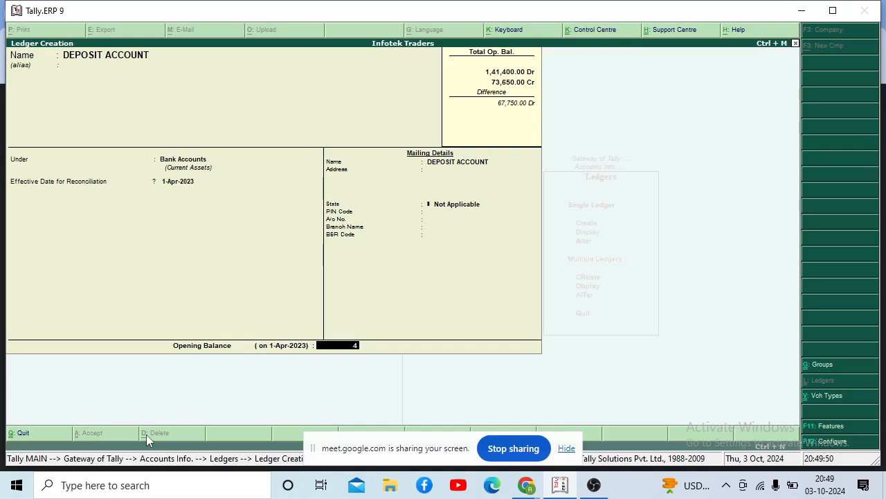
Set DEPOSIT ACCOUNT's opening balance to 40,000 Dr and save the ledger
{"action": "type", "text": "0000"}
{"action": "key", "text": "Return"}
{"action": "key", "text": "Return"}
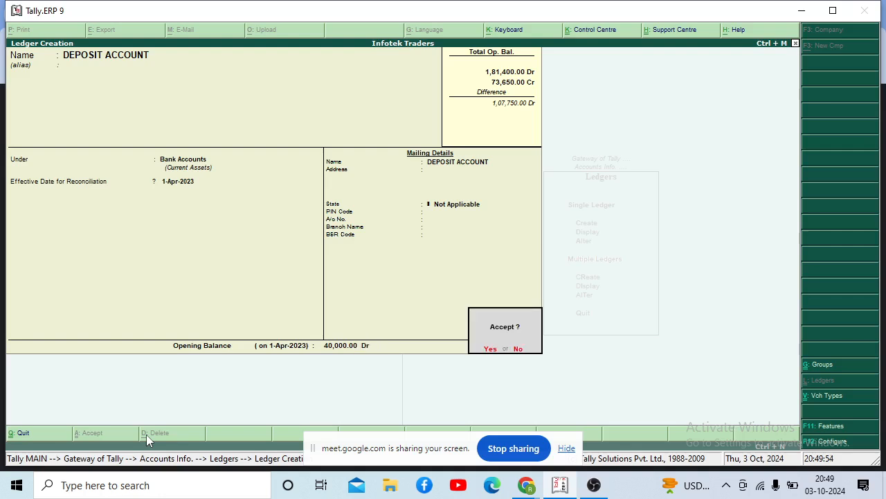
{"action": "key", "text": "Return"}
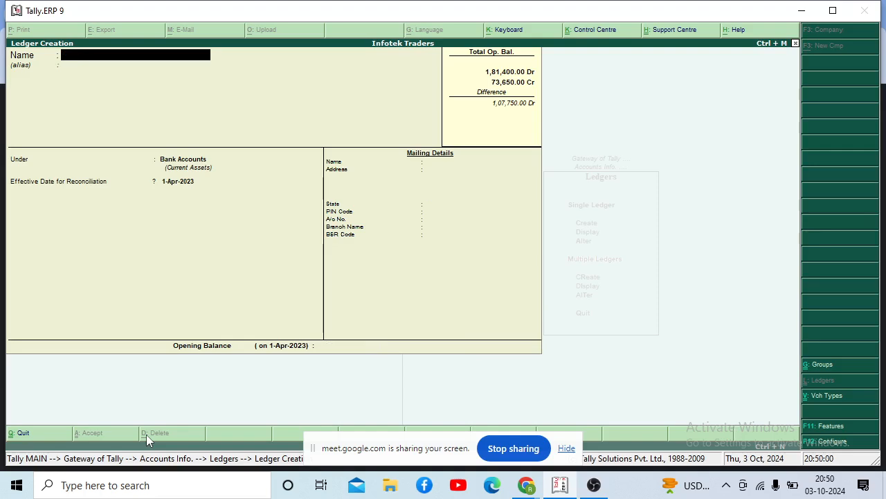
Name the next new ledger EQUITY CAPITAL without an alias and place it under Capital Account
{"action": "type", "text": "EQUITY CPI"}
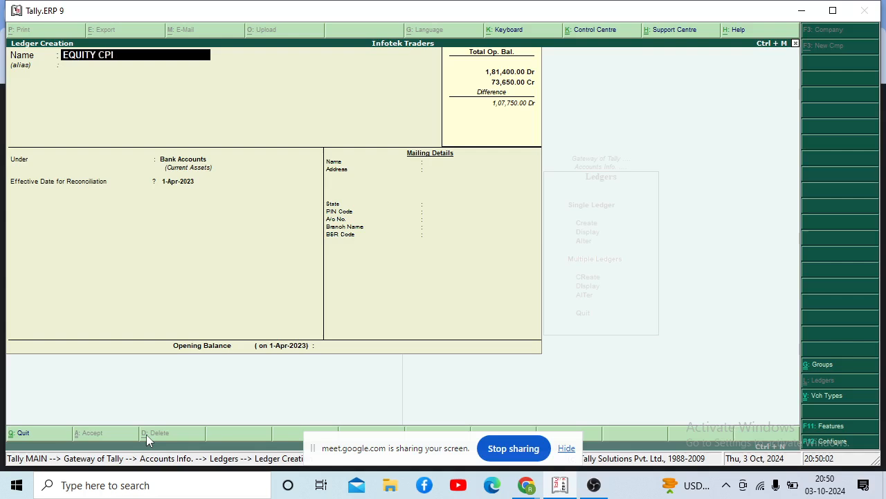
{"action": "key", "text": "BackSpace"}
{"action": "key", "text": "BackSpace"}
{"action": "type", "text": "APITA"}
{"action": "key", "text": "Return"}
{"action": "key", "text": "Return"}
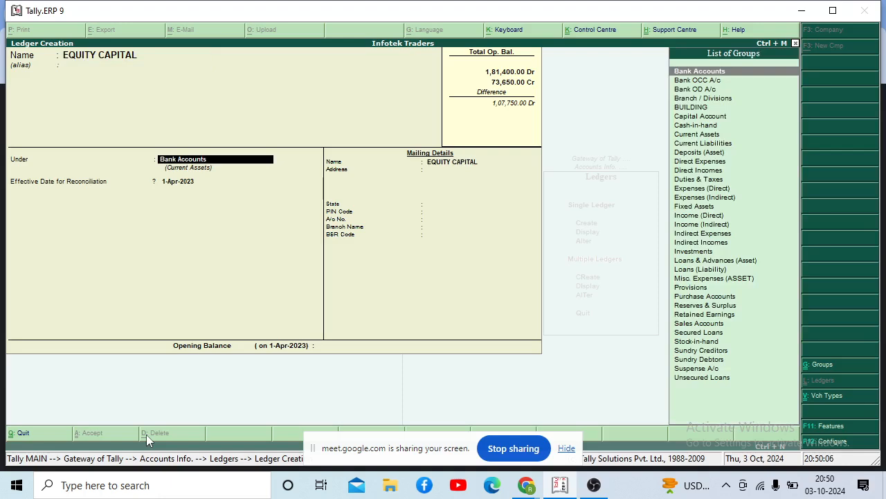
{"action": "type", "text": "CAPITAL"}
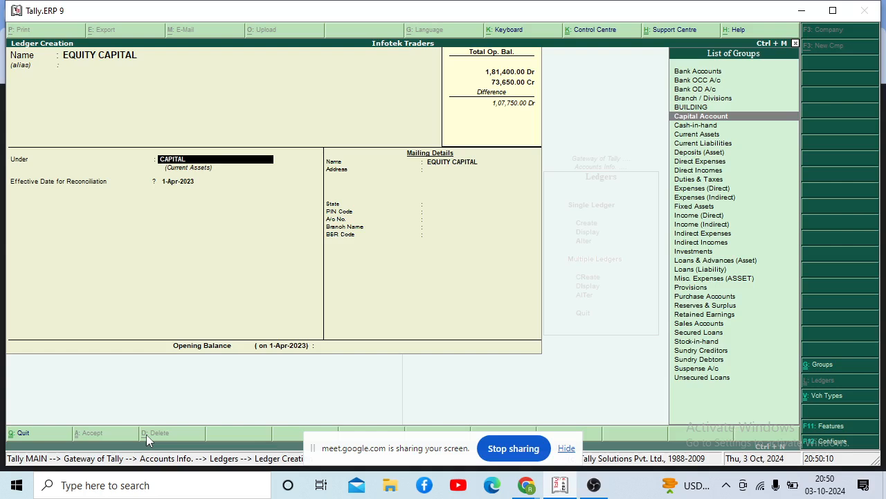
{"action": "key", "text": "Return"}
Keep EQUITY CAPITAL's inventory values unaffected, with state Not Applicable and the address and tax details blank
{"action": "key", "text": "Return"}
{"action": "key", "text": "Return"}
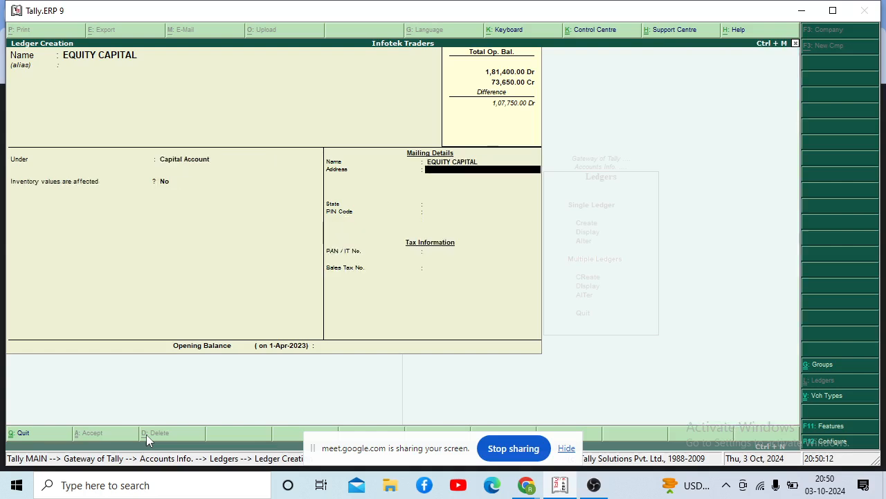
{"action": "key", "text": "Return"}
{"action": "key", "text": "Return"}
{"action": "key", "text": "Return"}
{"action": "key", "text": "Return"}
{"action": "key", "text": "Return"}
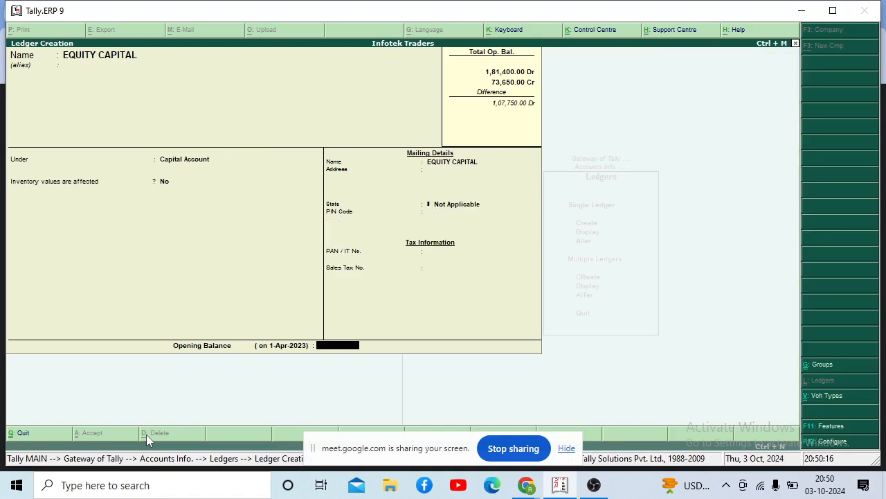
Set EQUITY CAPITAL's opening balance to 2,50,000 Cr and save the ledger
{"action": "type", "text": "250000"}
{"action": "key", "text": "Return"}
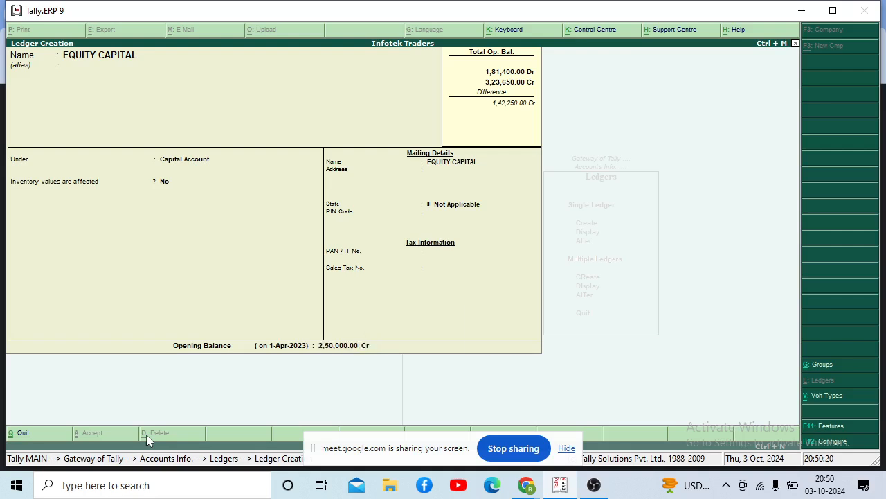
{"action": "key", "text": "Return"}
{"action": "key", "text": "Return"}
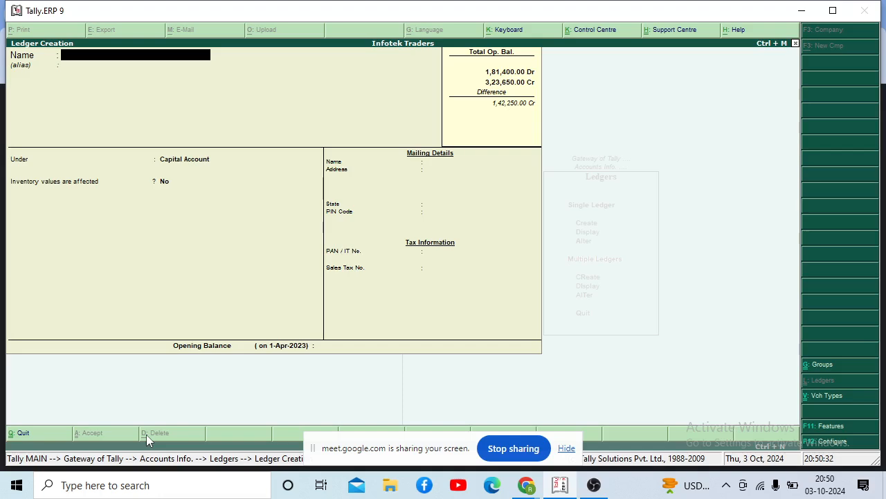
Name the next new ledger HORIZON ENTERPRISES without an alias and place it under Sundry Creditors
{"action": "type", "text": "HORIZON ENTERPR"}
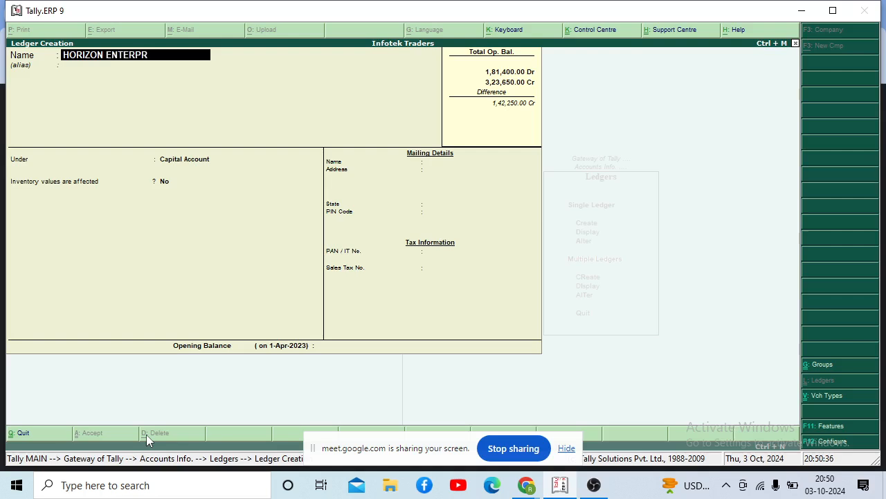
{"action": "type", "text": "ISES"}
{"action": "key", "text": "Return"}
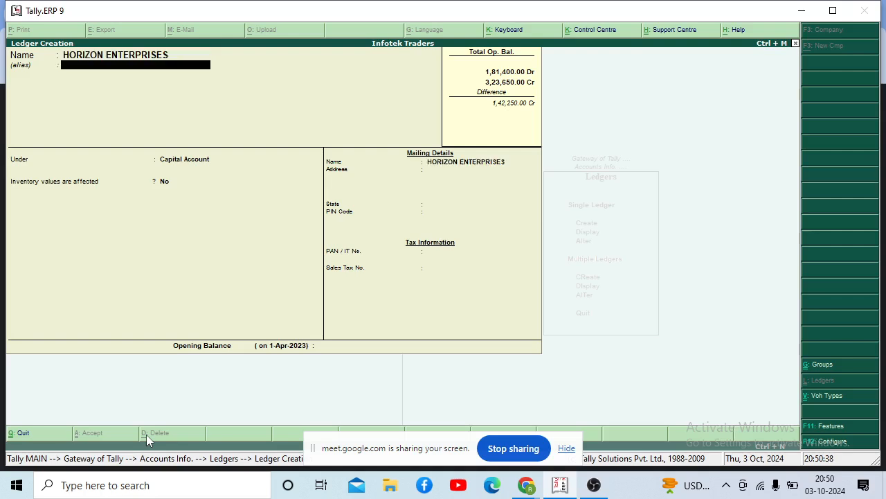
{"action": "key", "text": "Return"}
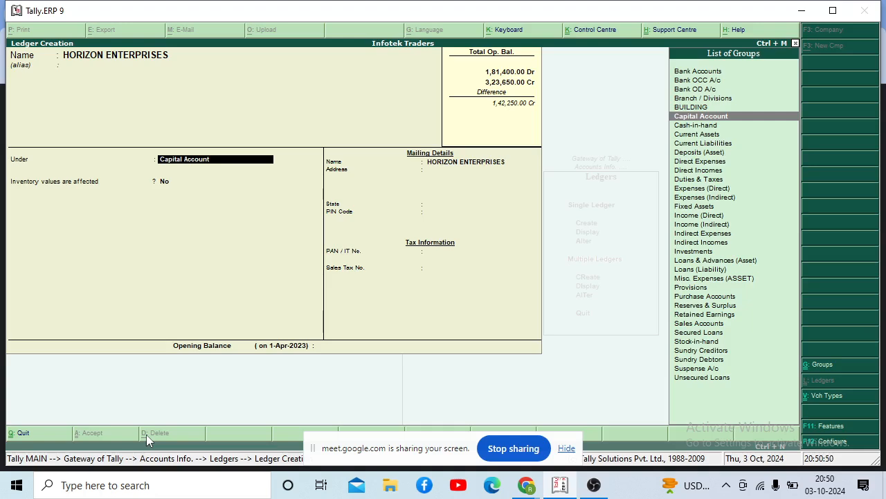
{"action": "type", "text": "SUNDRY C"}
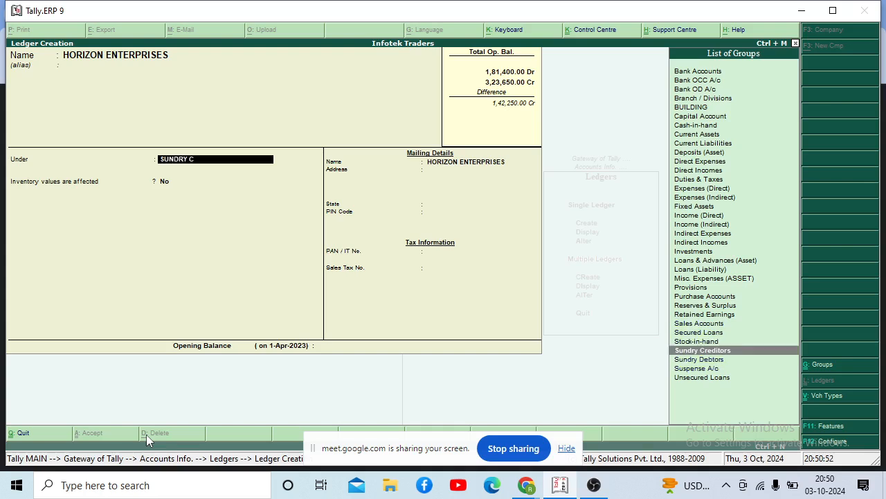
{"action": "type", "text": "REDIT"}
{"action": "key", "text": "Return"}
Keep HORIZON ENTERPRISES' bill-by-bill balances at Yes and inventory at No, with state Not Applicable and the address and tax details blank
{"action": "key", "text": "Return"}
{"action": "key", "text": "Return"}
{"action": "key", "text": "Return"}
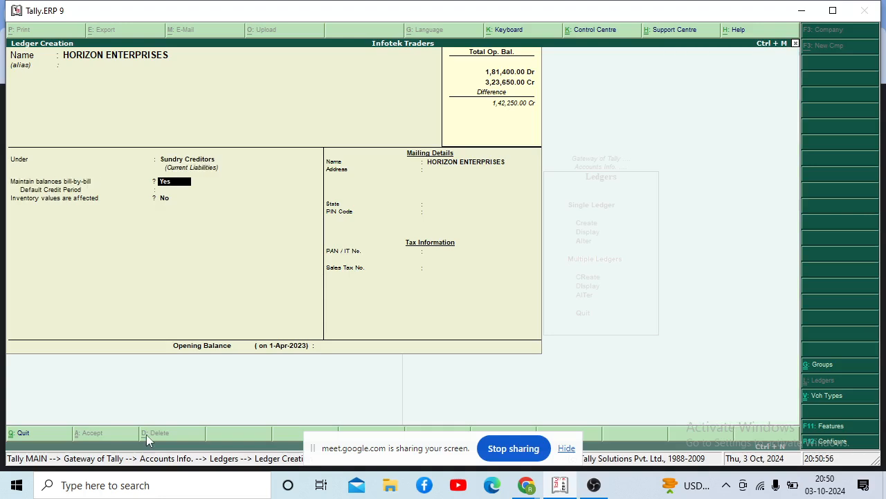
{"action": "key", "text": "Return"}
{"action": "key", "text": "Return"}
{"action": "key", "text": "Return"}
{"action": "key", "text": "Return"}
{"action": "key", "text": "Return"}
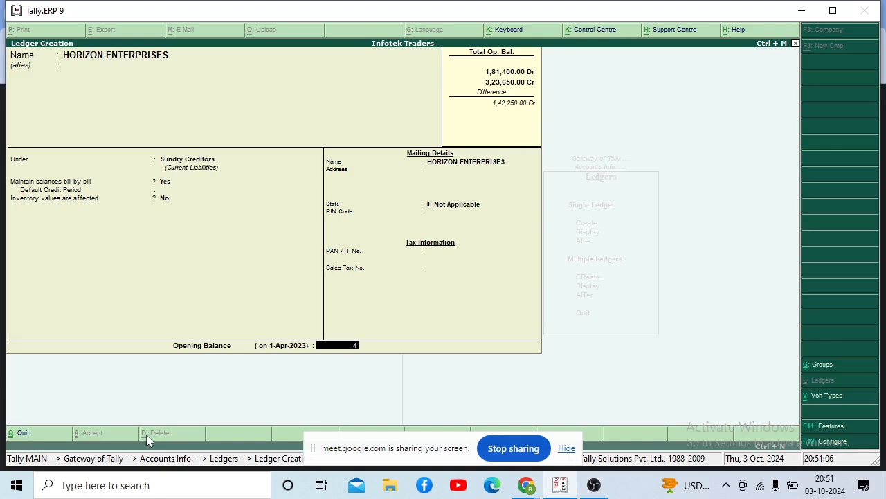
Set HORIZON ENTERPRISES' opening balance to 44,750 Cr and save the ledger
{"action": "type", "text": "4750 C"}
{"action": "key", "text": "Return"}
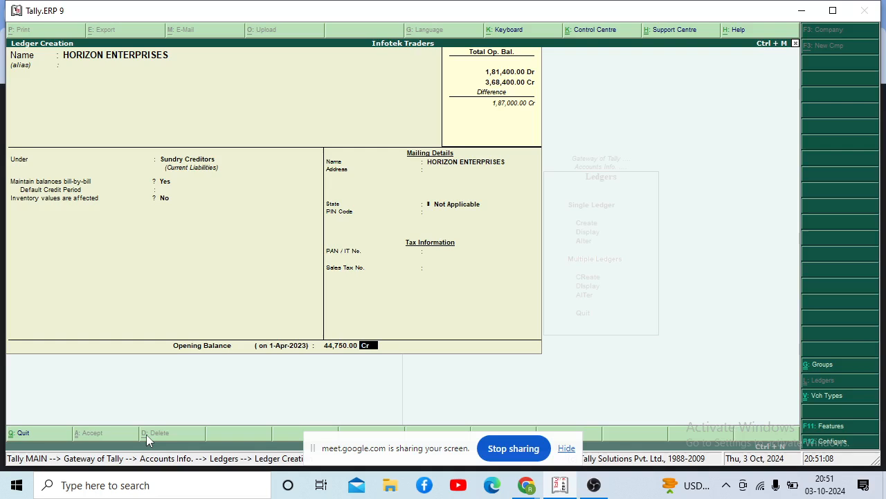
{"action": "key", "text": "Return"}
{"action": "key", "text": "Return"}
{"action": "key", "text": "Return"}
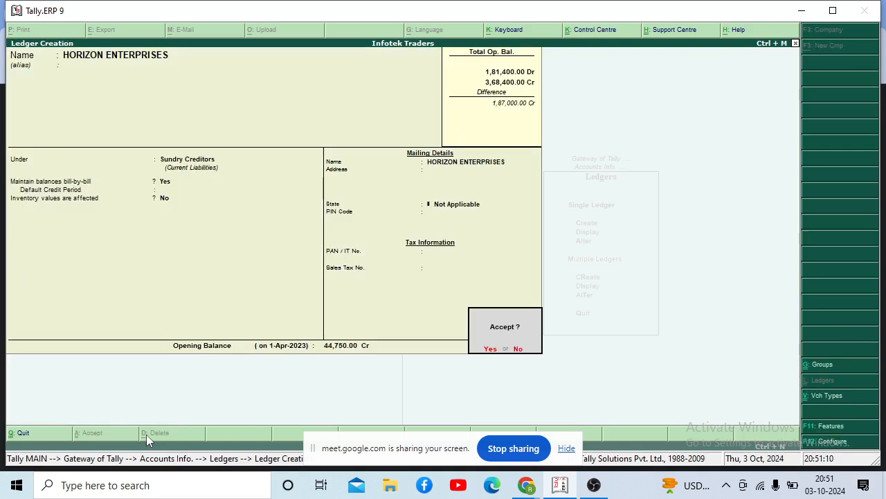
{"action": "key", "text": "Return"}
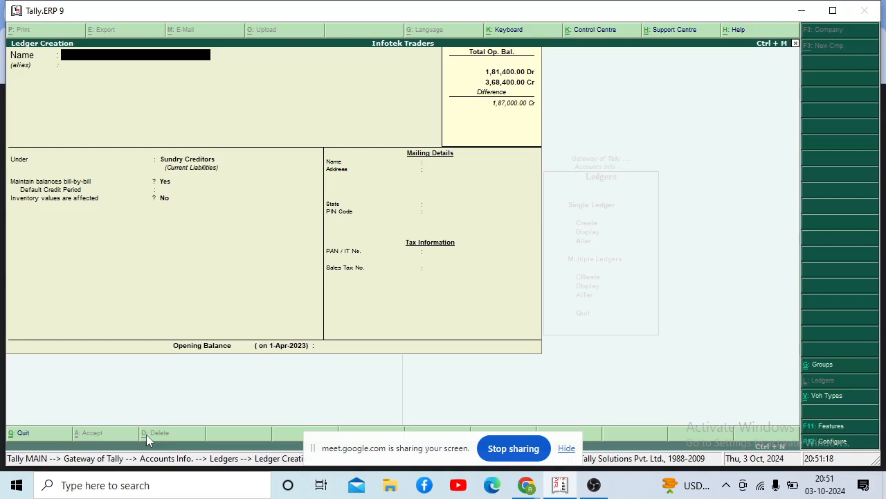
Name the next new ledger MUTUAL TRUST LOAN without an alias and place it under Secured Loans
{"action": "type", "text": "MUTUAL TRUST L"}
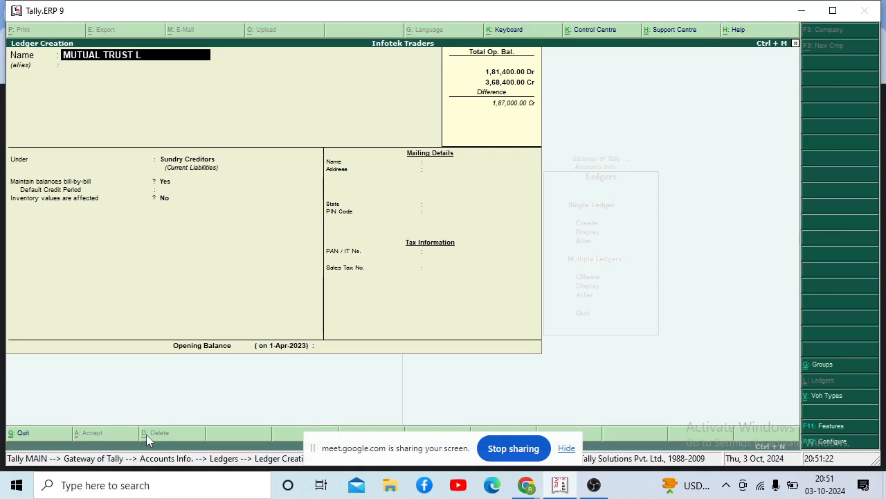
{"action": "type", "text": "OAN"}
{"action": "key", "text": "Return"}
{"action": "key", "text": "Return"}
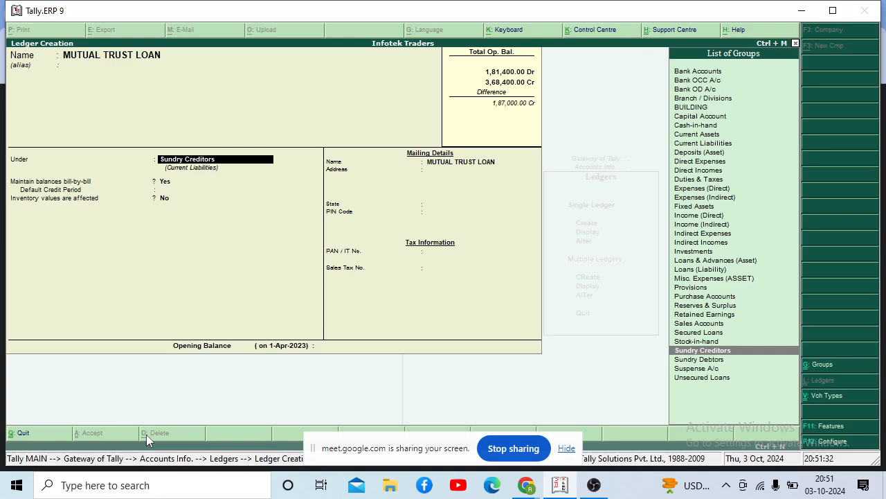
{"action": "key", "text": "Up"}
{"action": "key", "text": "Up"}
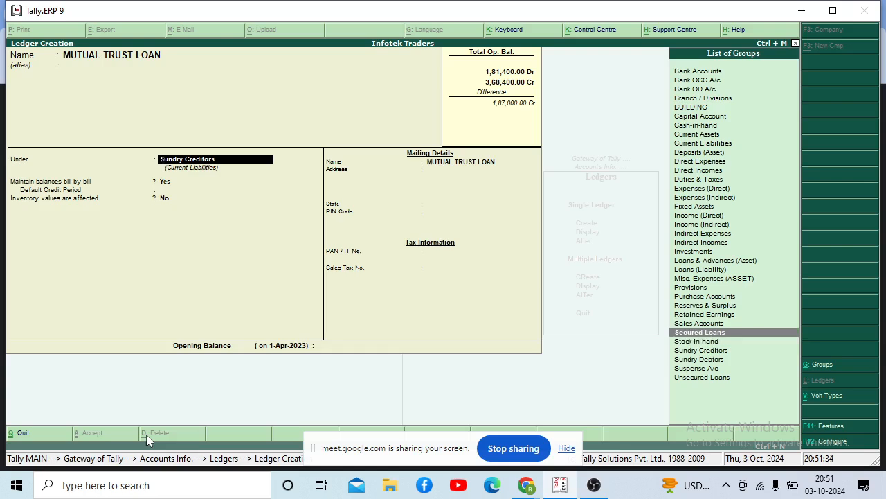
{"action": "key", "text": "Return"}
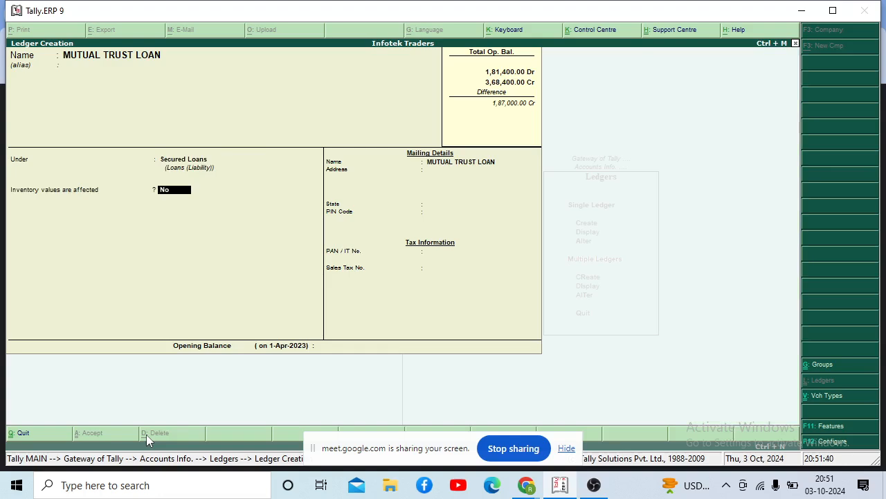
Keep MUTUAL TRUST LOAN's inventory values unaffected, with state Not Applicable and the address and tax details blank
{"action": "key", "text": "Return"}
{"action": "key", "text": "Return"}
{"action": "key", "text": "Return"}
{"action": "key", "text": "Return"}
{"action": "key", "text": "Return"}
{"action": "key", "text": "Return"}
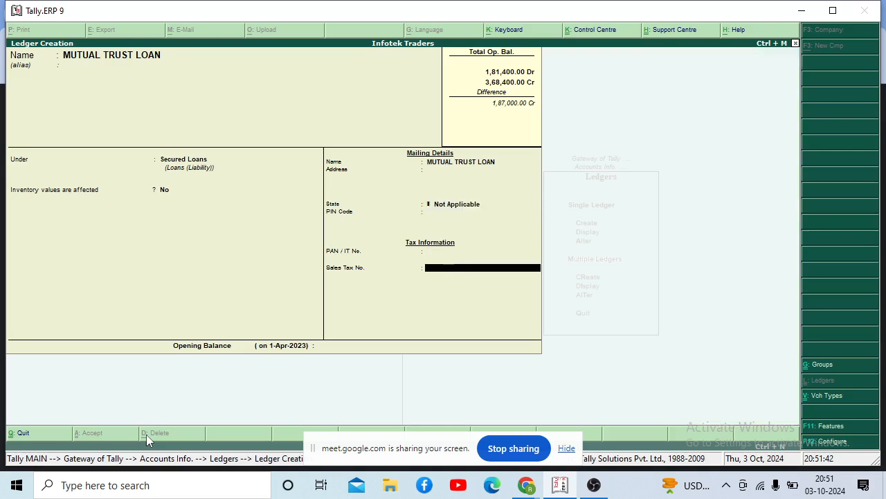
{"action": "key", "text": "Return"}
Set MUTUAL TRUST LOAN's opening balance to 50,000 Cr and save the ledger
{"action": "type", "text": "50000"}
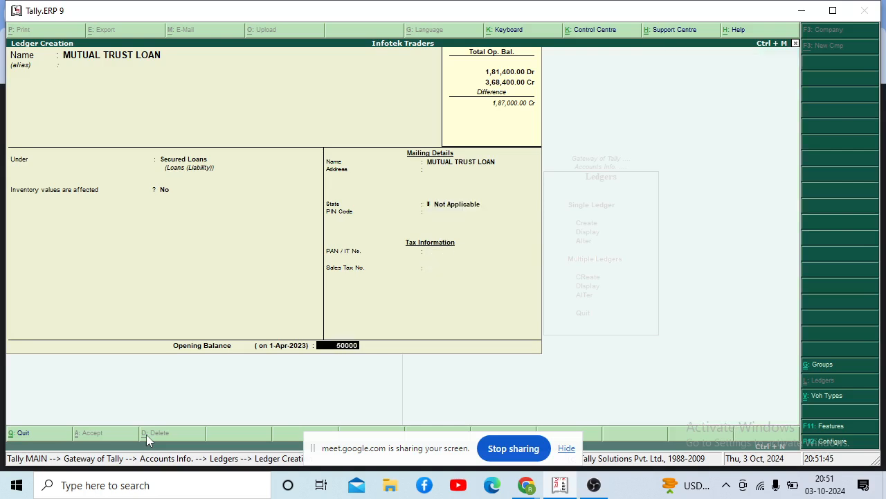
{"action": "key", "text": "Return"}
{"action": "key", "text": "Return"}
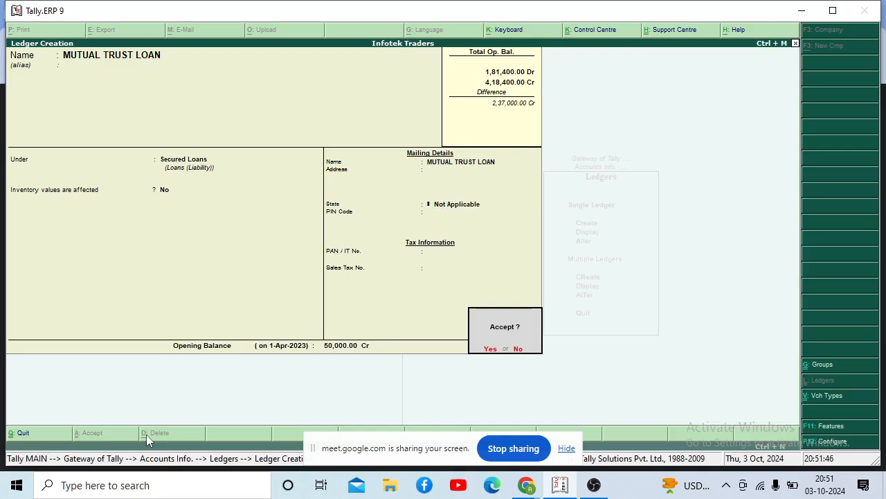
{"action": "key", "text": "Return"}
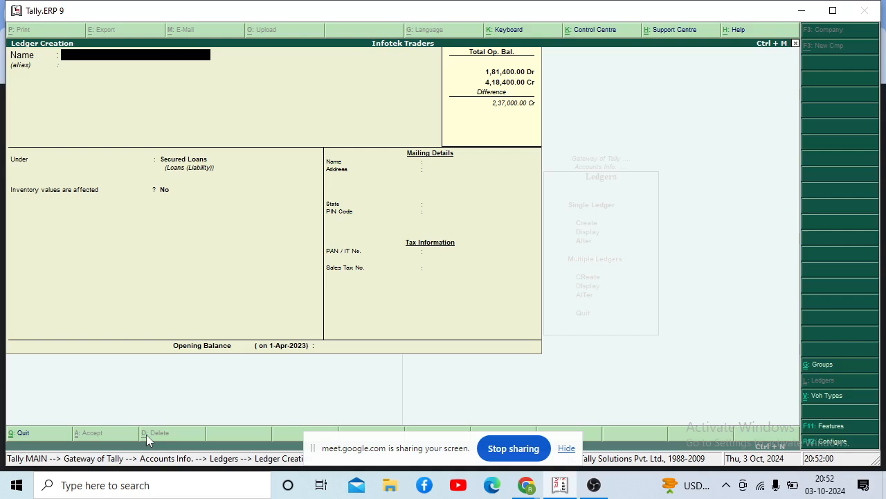
{"action": "type", "text": "OFFICE EQUIPMENT"}
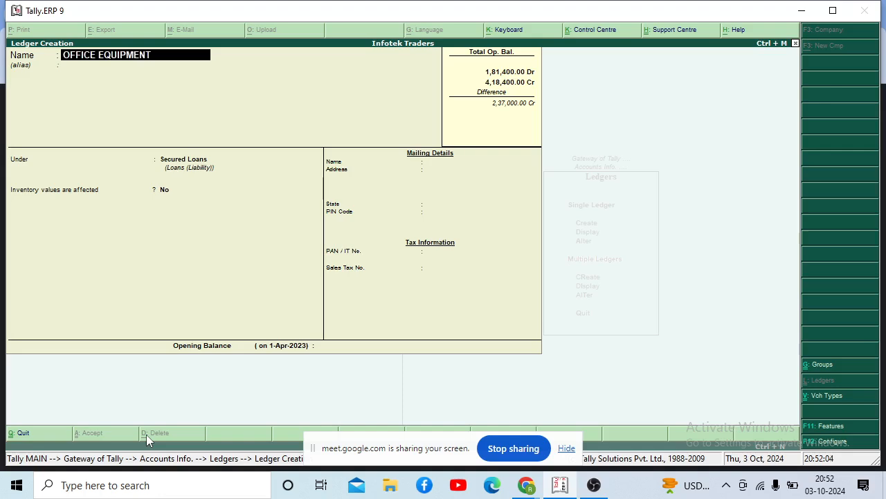
{"action": "type", "text": " DEPRECIATIONO"}
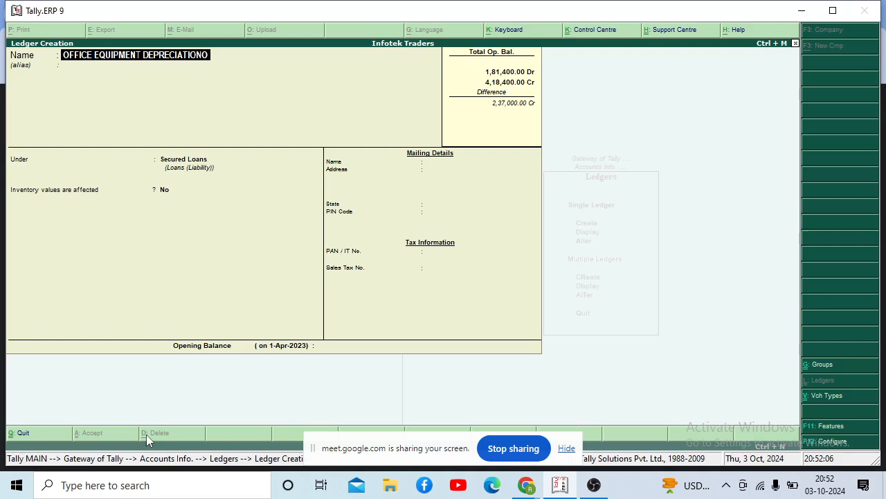
{"action": "key", "text": "BackSpace"}
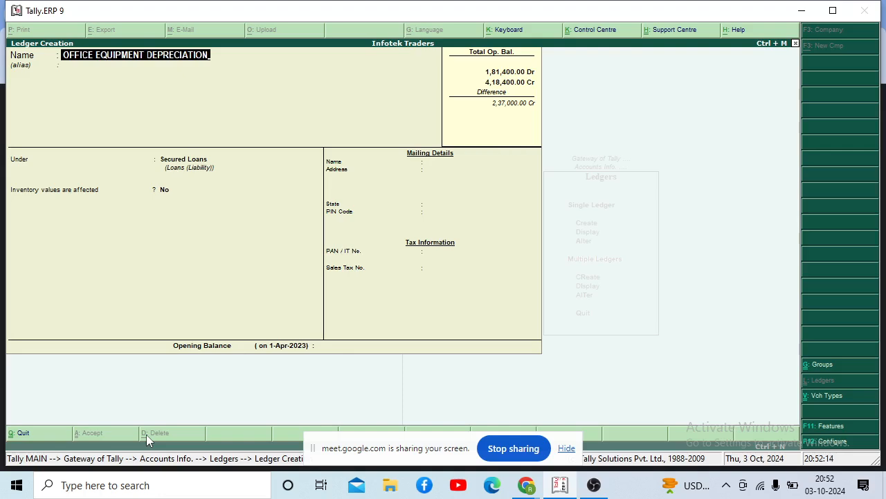
{"action": "key", "text": "BackSpace"}
{"action": "key", "text": "BackSpace"}
{"action": "key", "text": "BackSpace"}
{"action": "key", "text": "BackSpace"}
{"action": "key", "text": "BackSpace"}
{"action": "key", "text": "BackSpace"}
{"action": "key", "text": "BackSpace"}
{"action": "key", "text": "BackSpace"}
{"action": "key", "text": "BackSpace"}
{"action": "key", "text": "BackSpace"}
{"action": "key", "text": "BackSpace"}
{"action": "key", "text": "BackSpace"}
{"action": "key", "text": "BackSpace"}
{"action": "key", "text": "BackSpace"}
{"action": "key", "text": "BackSpace"}
{"action": "key", "text": "BackSpace"}
{"action": "key", "text": "BackSpace"}
{"action": "key", "text": "BackSpace"}
{"action": "key", "text": "BackSpace"}
{"action": "key", "text": "BackSpace"}
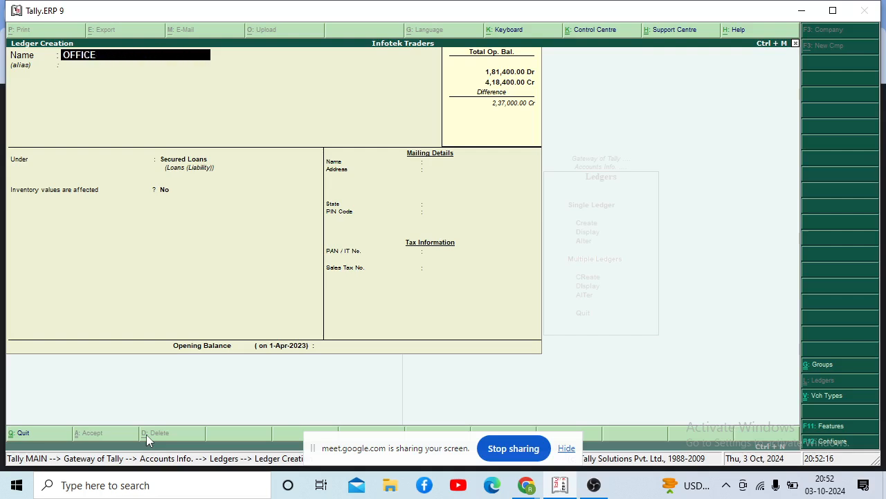
{"action": "key", "text": "BackSpace"}
{"action": "key", "text": "BackSpace"}
{"action": "key", "text": "BackSpace"}
{"action": "key", "text": "Escape"}
{"action": "key", "text": "y"}
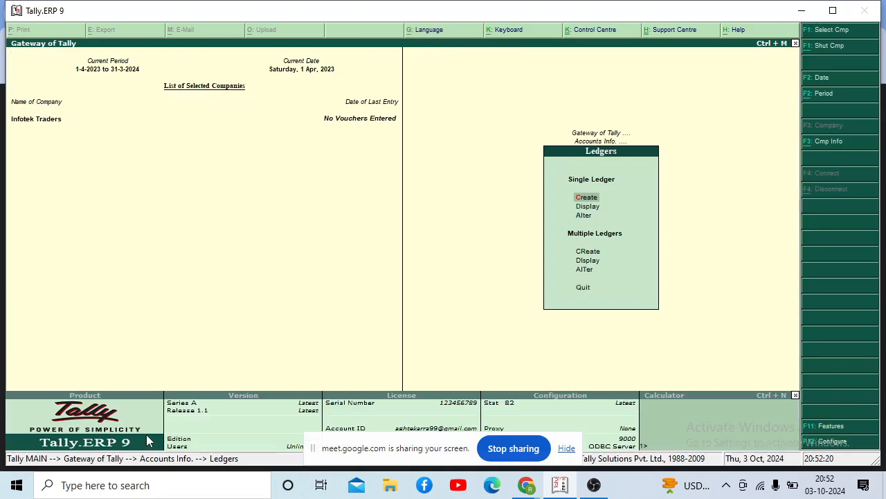
{"action": "key", "text": "Down"}
{"action": "key", "text": "Down"}
{"action": "key", "text": "Down"}
{"action": "key", "text": "Up"}
{"action": "key", "text": "Up"}
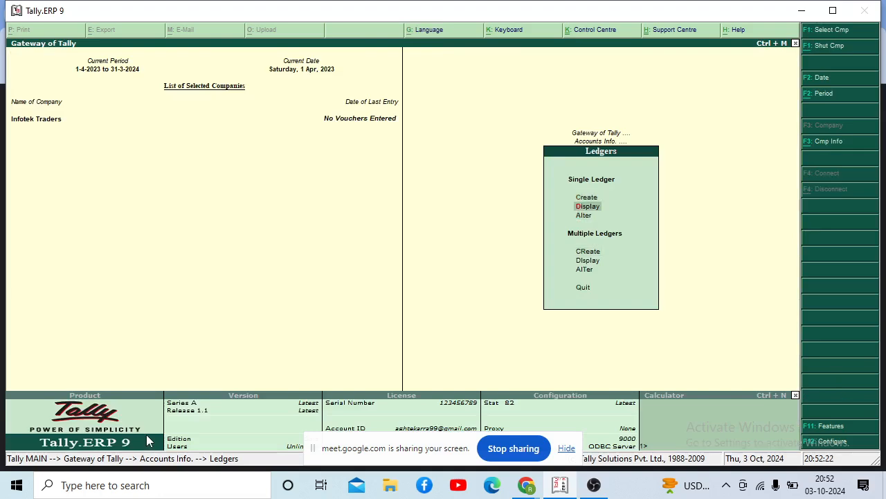
{"action": "key", "text": "Escape"}
{"action": "key", "text": "Down"}
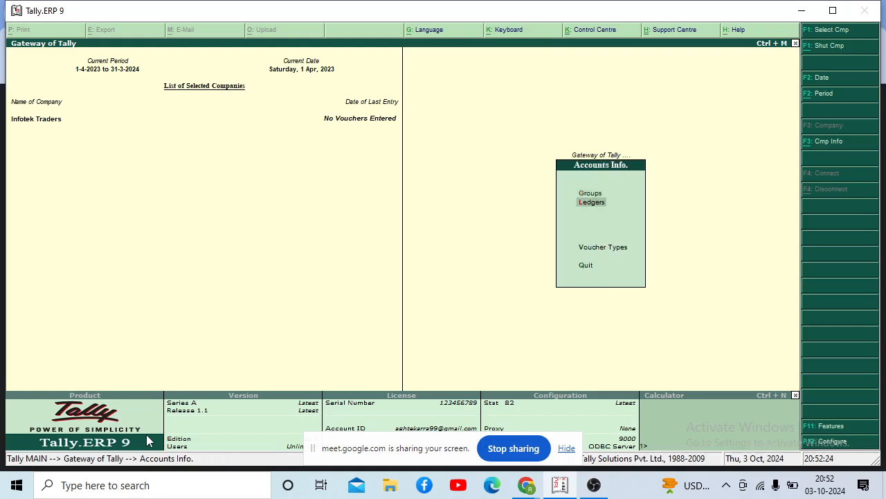
{"action": "key", "text": "Return"}
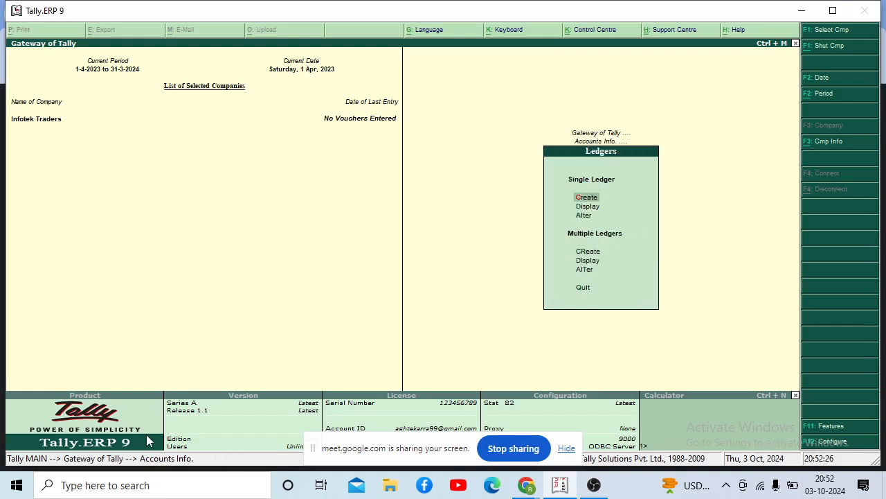
Create a new single group named OFFICE EQUIPMENT without an alias and place it under Fixed Assets
{"action": "key", "text": "Escape"}
{"action": "key", "text": "Escape"}
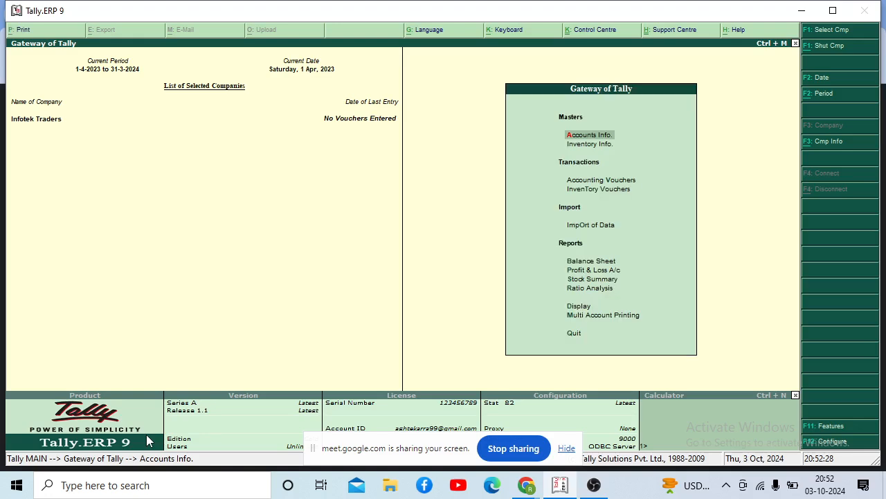
{"action": "key", "text": "Return"}
{"action": "key", "text": "Return"}
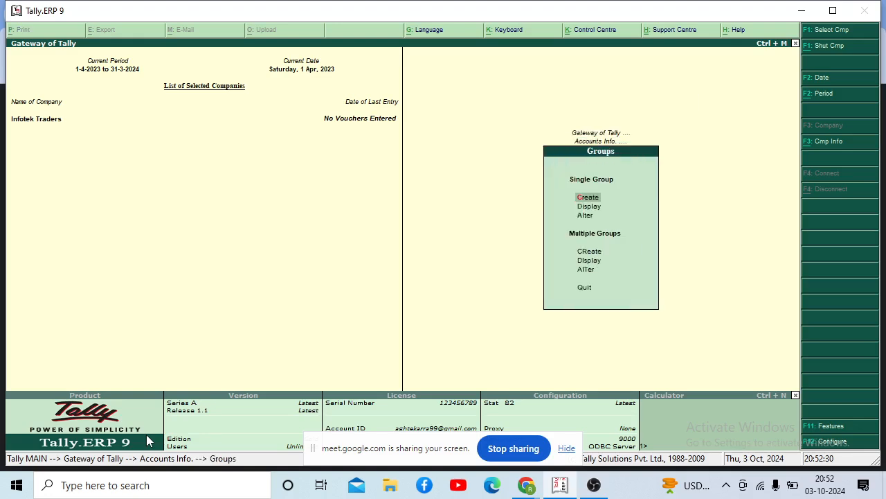
{"action": "key", "text": "Return"}
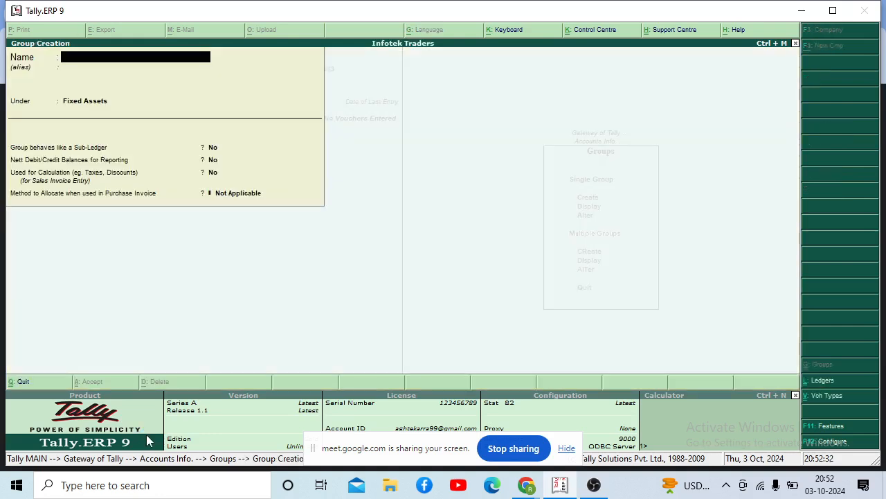
{"action": "type", "text": "OFFICE EQUIPMENT"}
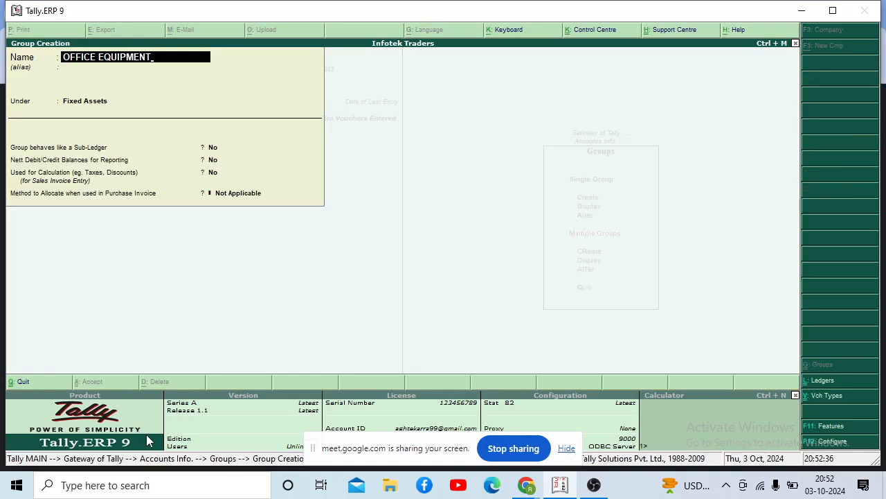
{"action": "key", "text": "Return"}
{"action": "key", "text": "Return"}
{"action": "key", "text": "Return"}
Keep the OFFICE EQUIPMENT group's sub-ledger, nett balance and calculation options at No and allocation Not Applicable, save it and leave group creation
{"action": "key", "text": "Return"}
{"action": "key", "text": "Return"}
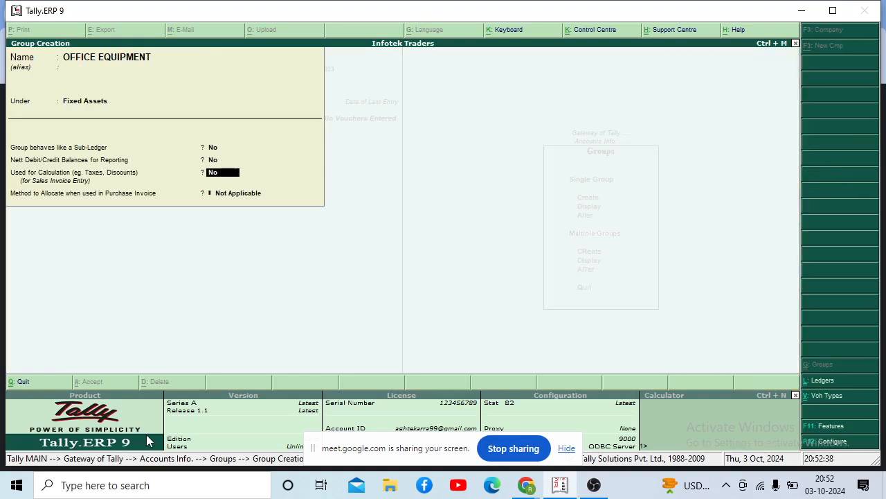
{"action": "key", "text": "Return"}
{"action": "key", "text": "Return"}
{"action": "key", "text": "Escape"}
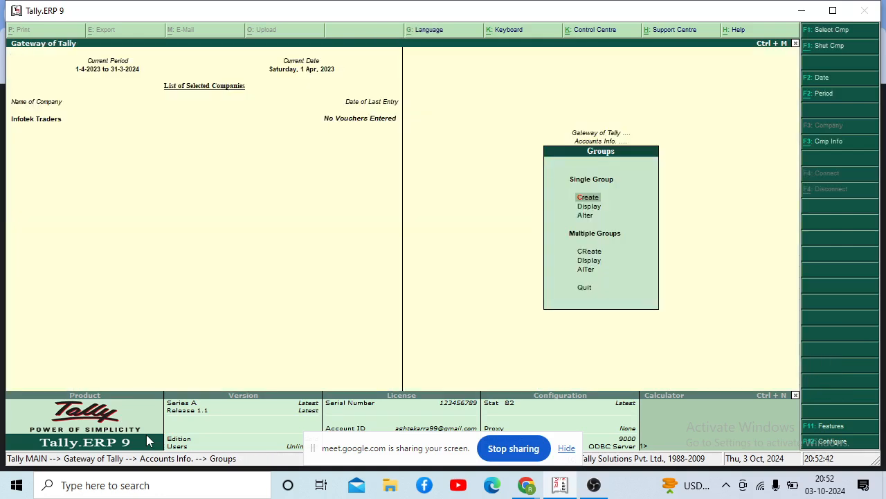
Start a new single ledger named OFFICE EQUIPMENT DEPREICATION without an alias
{"action": "key", "text": "Escape"}
{"action": "key", "text": "Escape"}
{"action": "key", "text": "Down"}
{"action": "key", "text": "Up"}
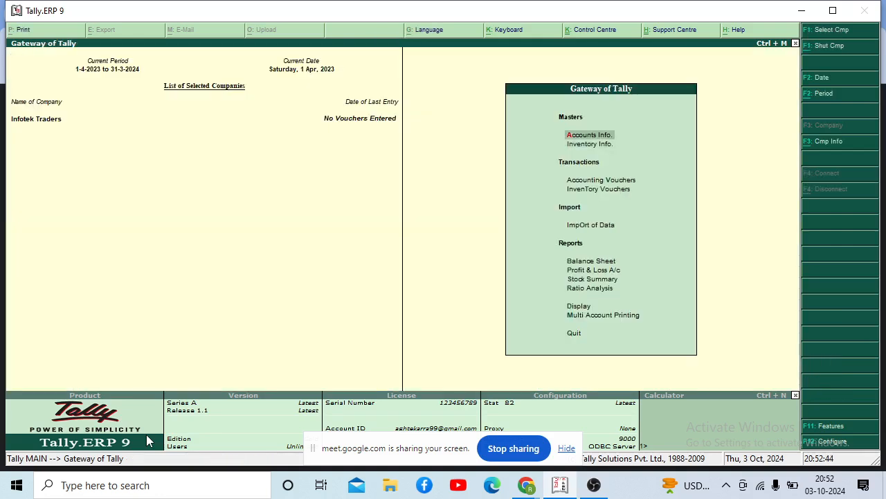
{"action": "key", "text": "Return"}
{"action": "key", "text": "Down"}
{"action": "key", "text": "Return"}
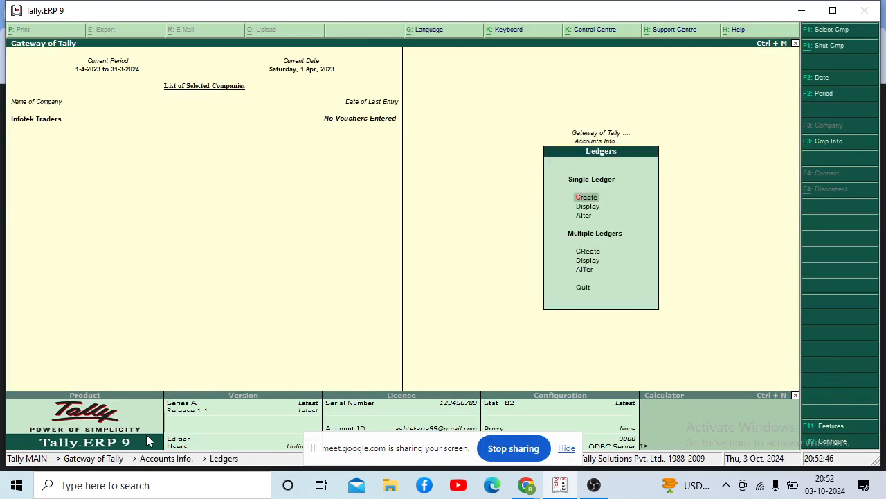
{"action": "key", "text": "Return"}
{"action": "type", "text": "O"}
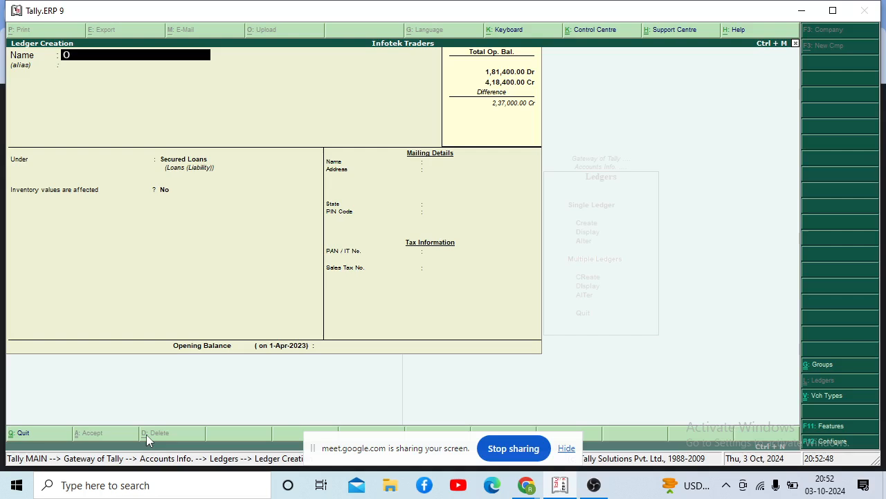
{"action": "type", "text": "FFICE EQUIPMENT DEPREICATION"}
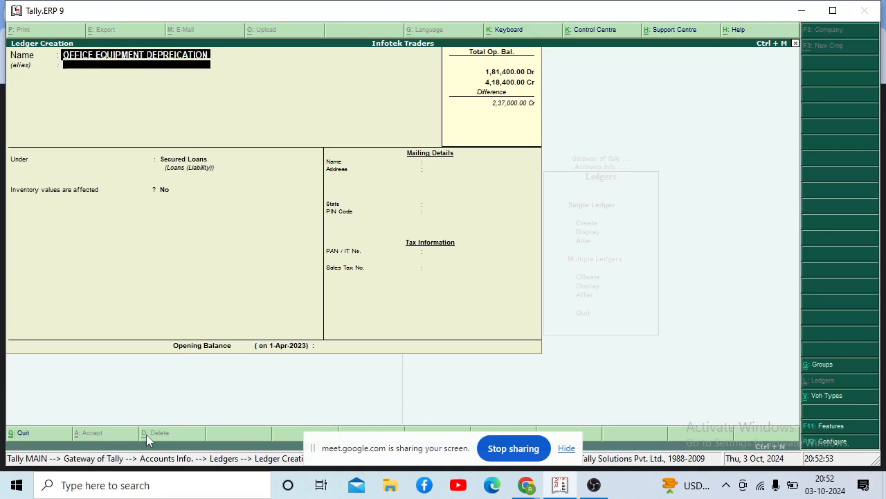
{"action": "key", "text": "Return"}
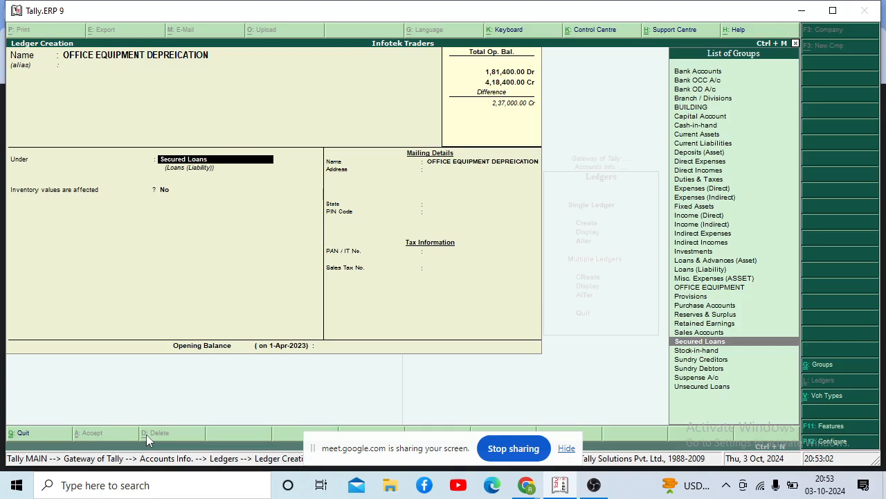
Place the OFFICE EQUIPMENT DEPREICATION ledger under the OFFICE EQUIPMENT group and keep its inventory values unaffected
{"action": "key", "text": "Up"}
{"action": "key", "text": "Up"}
{"action": "key", "text": "Up"}
{"action": "key", "text": "Up"}
{"action": "key", "text": "Up"}
{"action": "key", "text": "Up"}
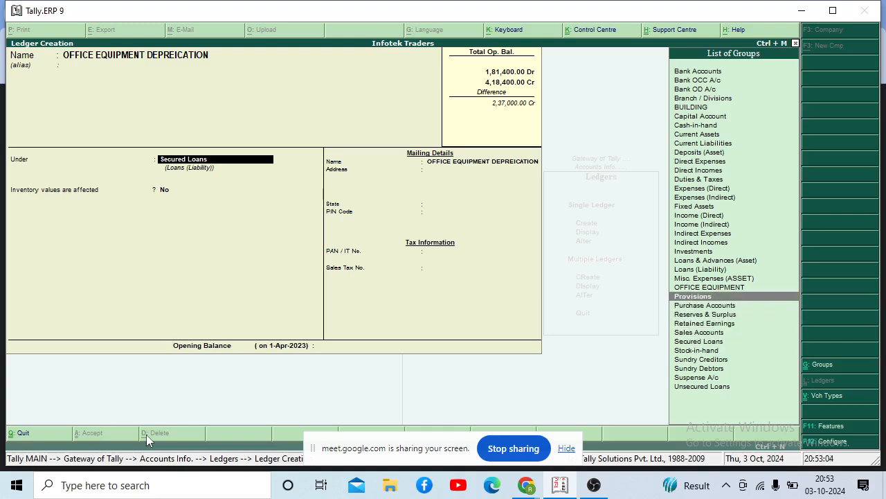
{"action": "key", "text": "Return"}
{"action": "key", "text": "Return"}
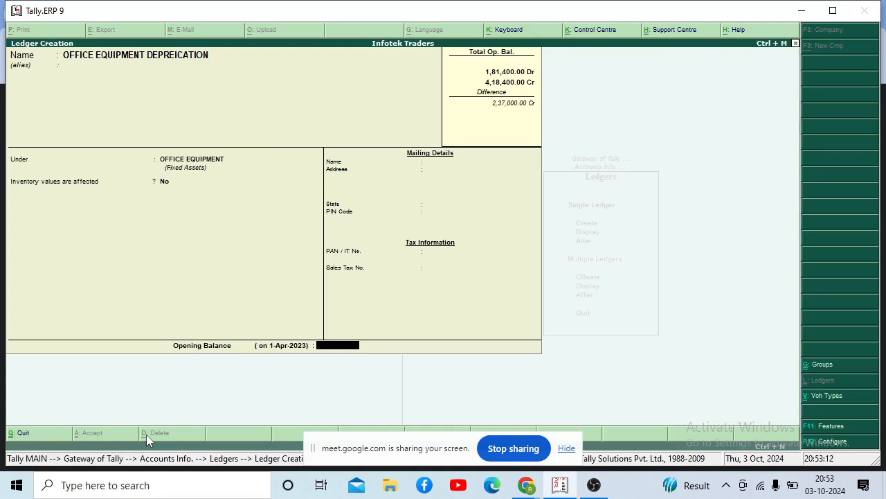
Set OFFICE EQUIPMENT DEPREICATION's opening balance to 4,500 Cr and save the ledger
{"action": "type", "text": "4500"}
{"action": "key", "text": "Return"}
{"action": "type", "text": "cr"}
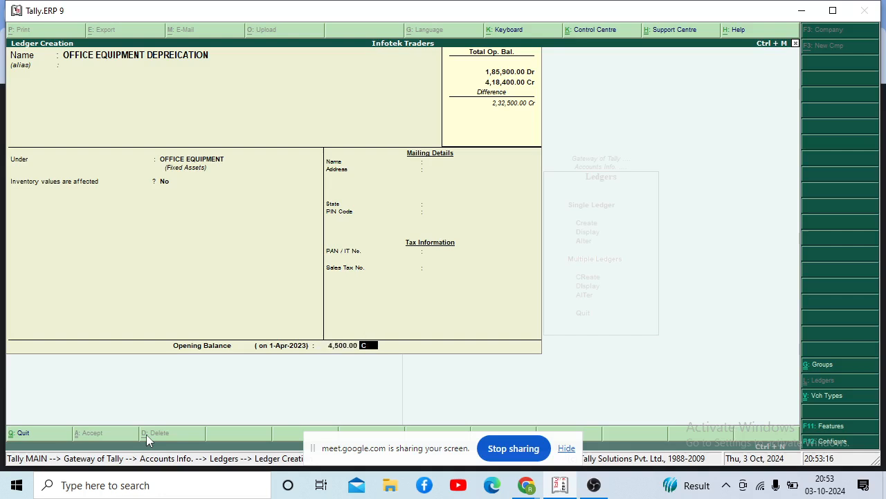
{"action": "key", "text": "Return"}
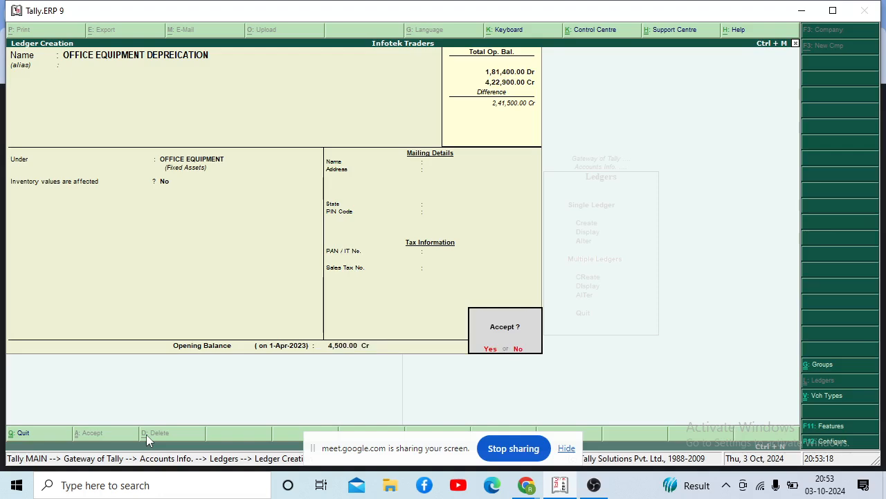
{"action": "key", "text": "Return"}
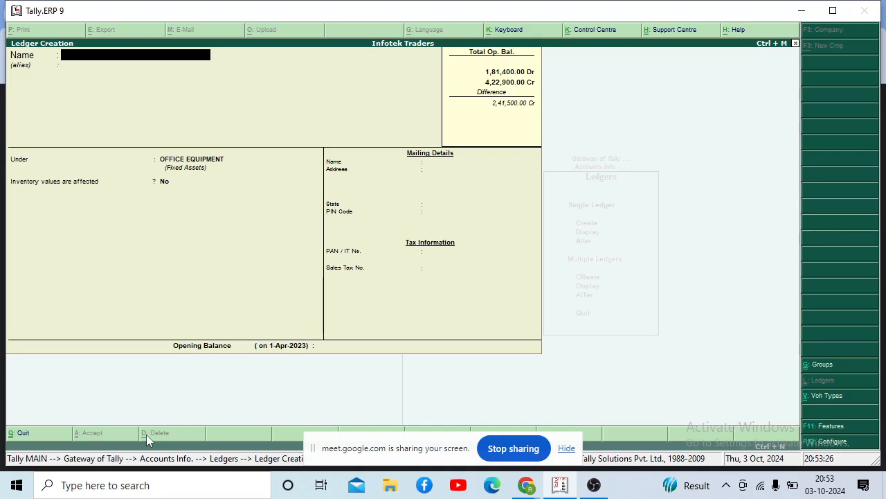
Name the next new ledger OFFICE EQUIPMENT without an alias, under Fixed Assets, with inventory values unaffected
{"action": "type", "text": "OFFICE EQUIPMENT"}
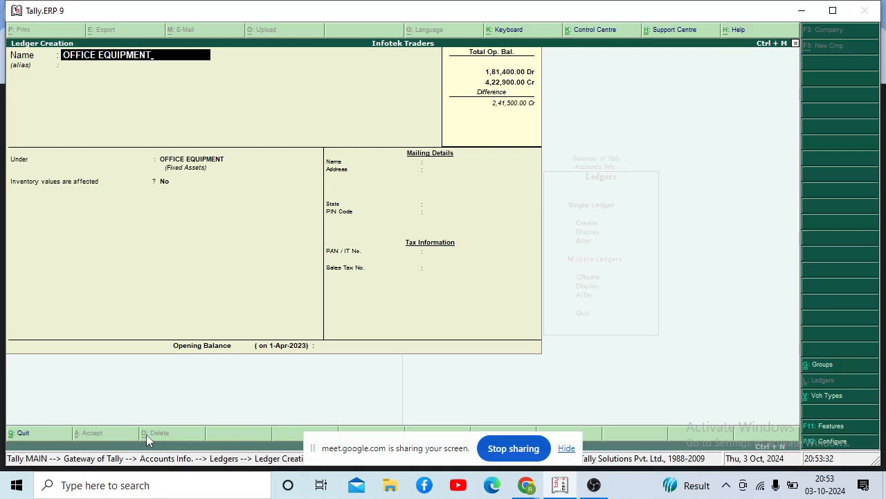
{"action": "key", "text": "Return"}
{"action": "key", "text": "Return"}
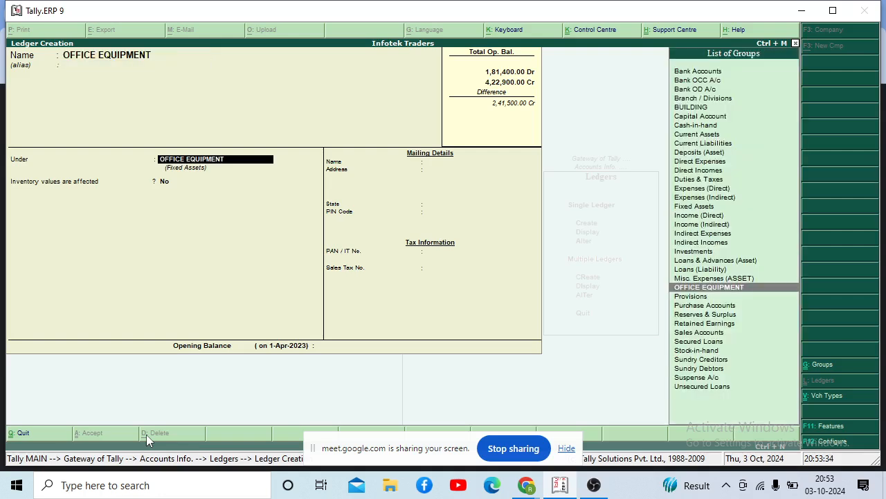
{"action": "type", "text": "FIXED"}
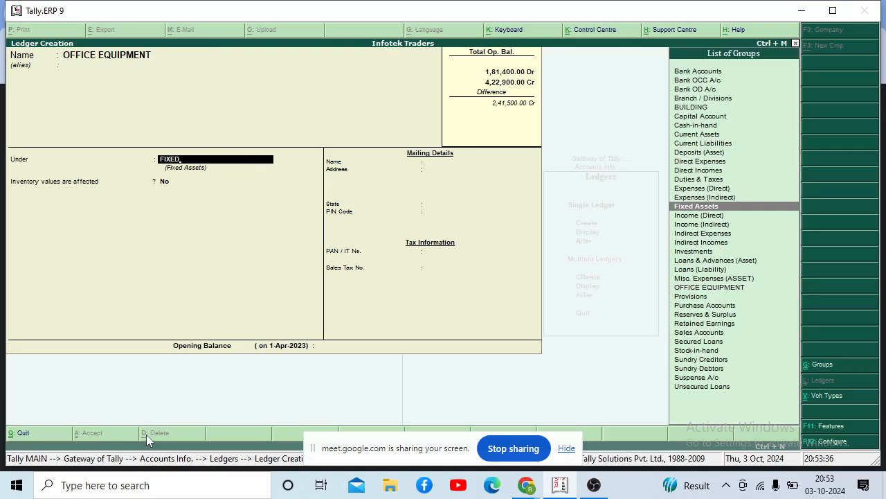
{"action": "key", "text": "Return"}
{"action": "key", "text": "Return"}
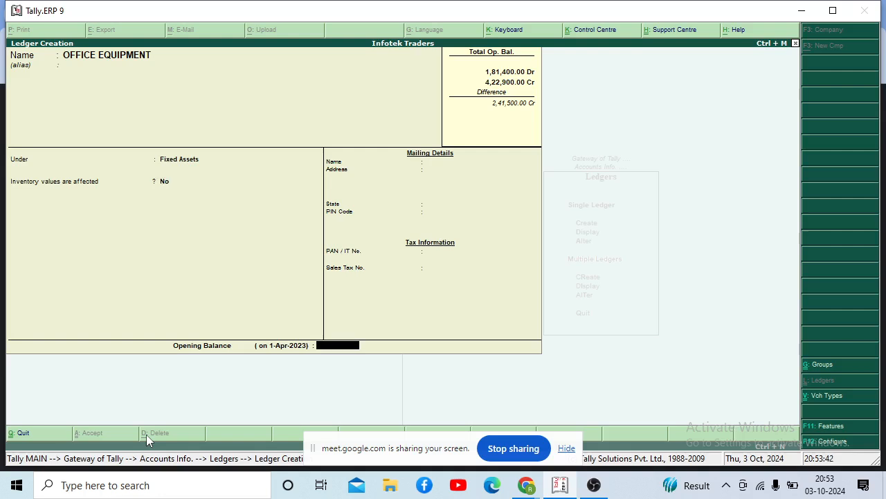
Set the OFFICE EQUIPMENT ledger's opening balance to 25,000 Dr and save the ledger
{"action": "type", "text": "25000"}
{"action": "key", "text": "Return"}
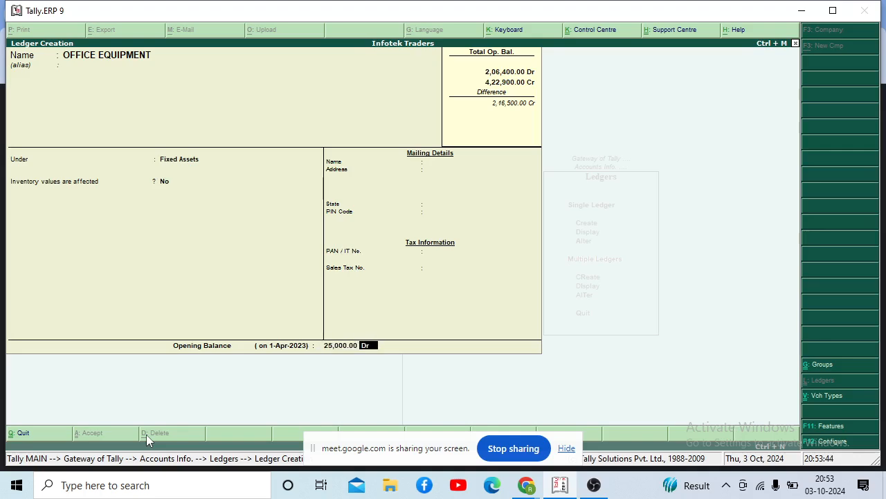
{"action": "key", "text": "Return"}
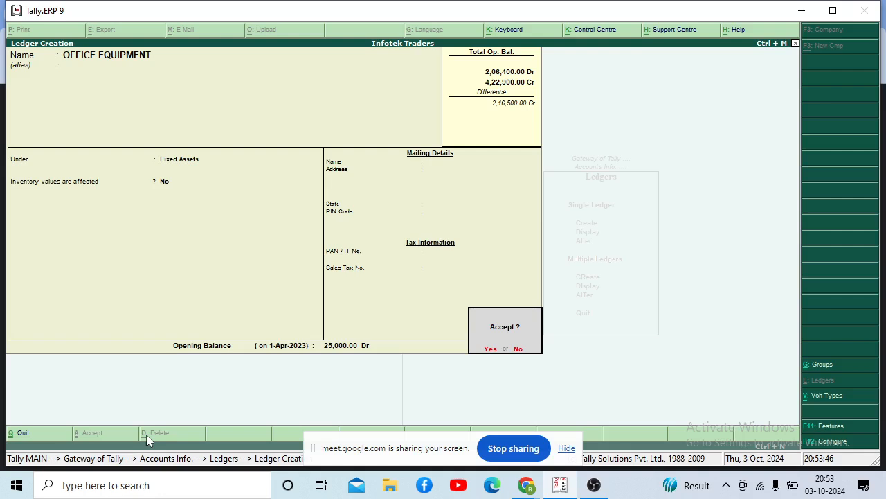
{"action": "key", "text": "Return"}
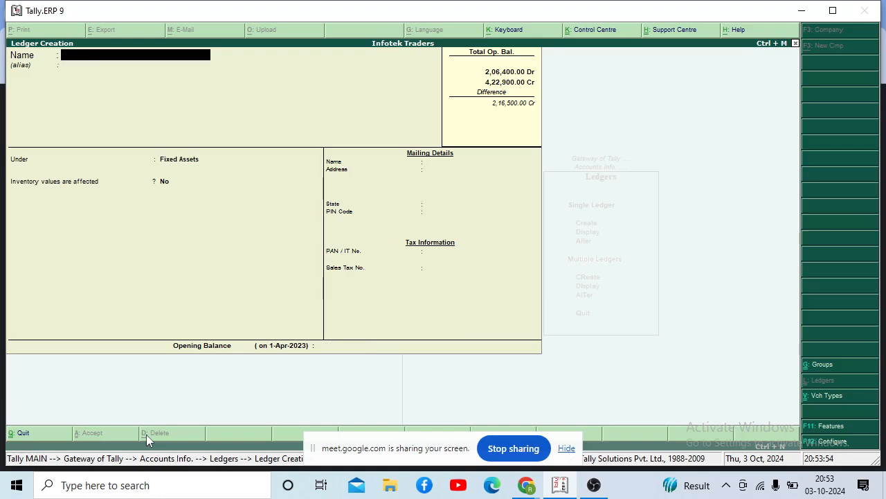
Name the next new ledger PETTY CASH without an alias and place it under Cash-in-Hand
{"action": "type", "text": "PETTY CASH"}
{"action": "key", "text": "Return"}
{"action": "key", "text": "Return"}
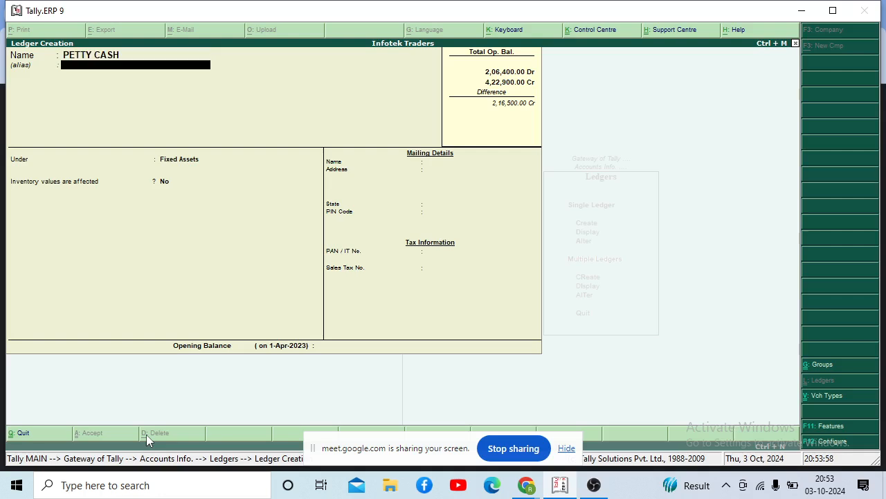
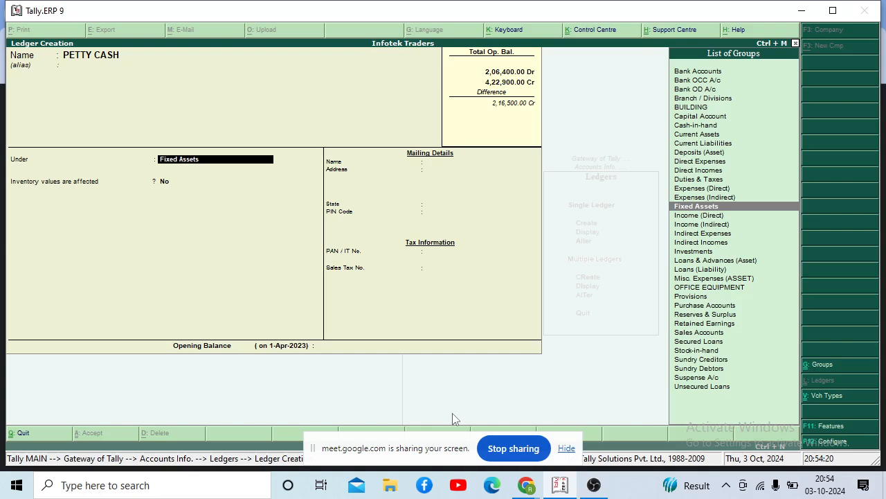
{"action": "key", "text": "Up"}
{"action": "key", "text": "Up"}
{"action": "key", "text": "Up"}
{"action": "key", "text": "Up"}
{"action": "key", "text": "Up"}
{"action": "key", "text": "Up"}
{"action": "key", "text": "Up"}
{"action": "key", "text": "Up"}
{"action": "key", "text": "Up"}
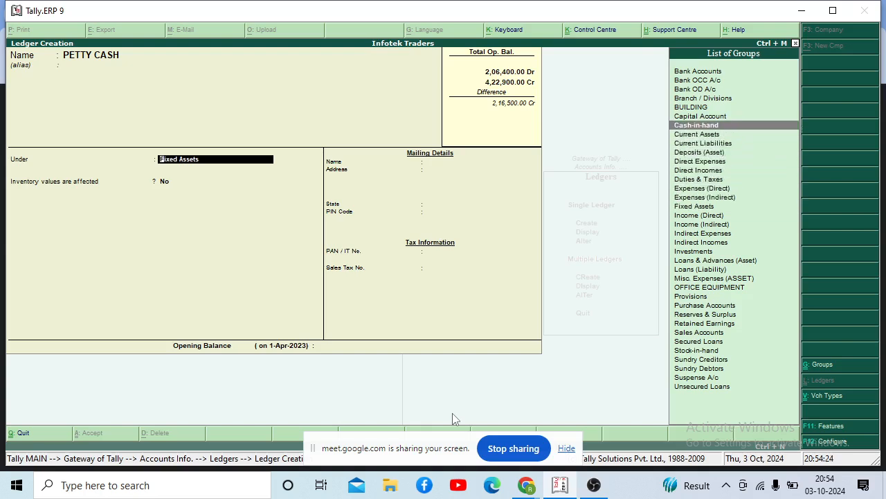
{"action": "key", "text": "Return"}
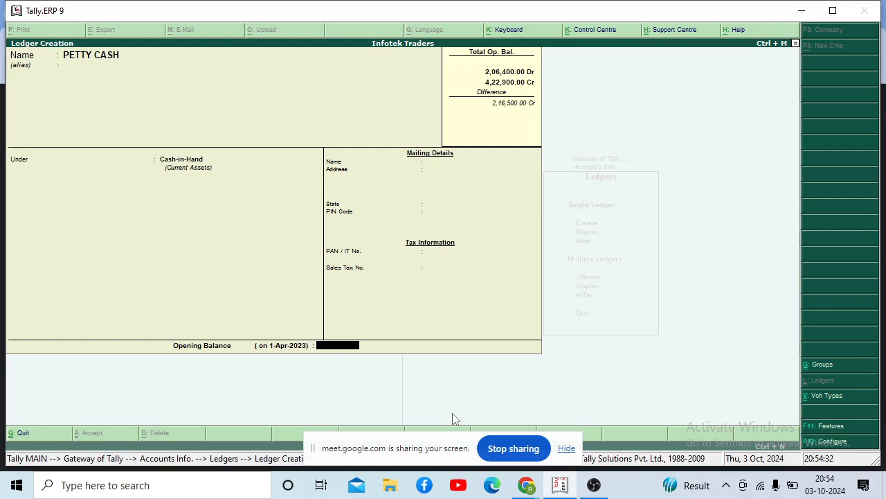
Set PETTY CASH's opening balance to 500 Dr, save the ledger and leave ledger creation
{"action": "type", "text": "00"}
{"action": "key", "text": "Return"}
{"action": "key", "text": "Return"}
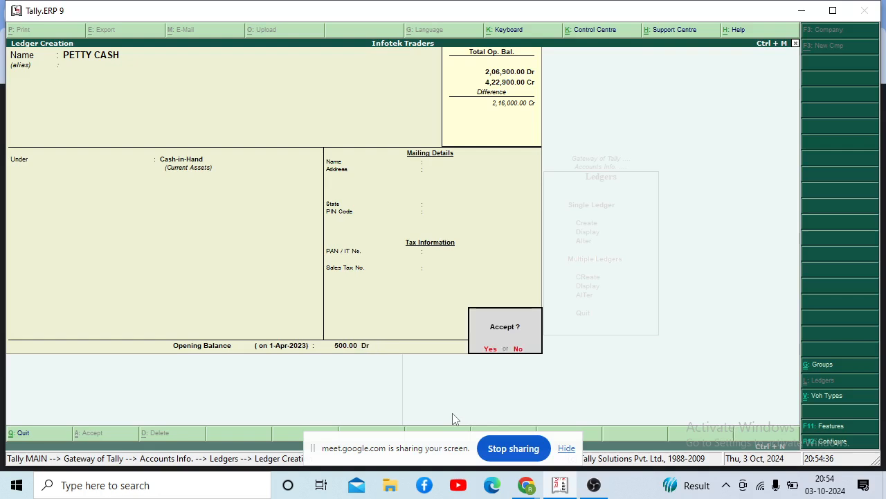
{"action": "key", "text": "Return"}
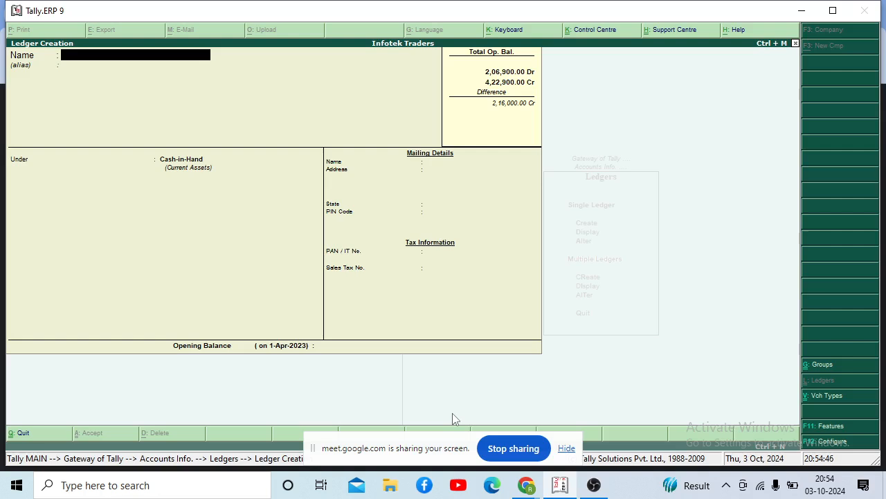
{"action": "key", "text": "Escape"}
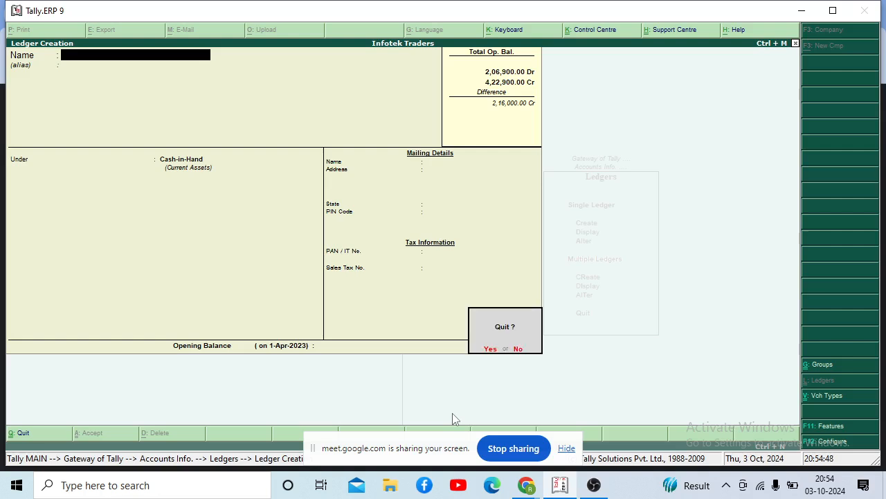
{"action": "key", "text": "Return"}
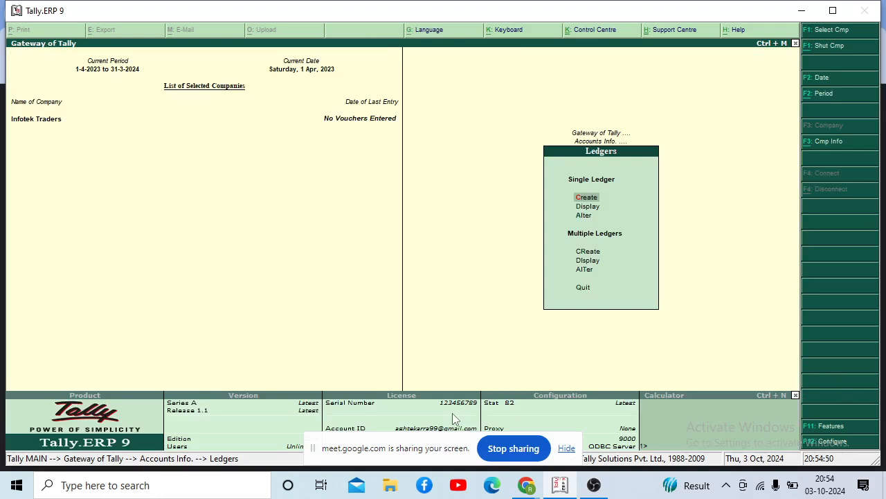
Open the existing Profit & Loss A/c ledger for alteration
{"action": "key", "text": "Down"}
{"action": "key", "text": "Return"}
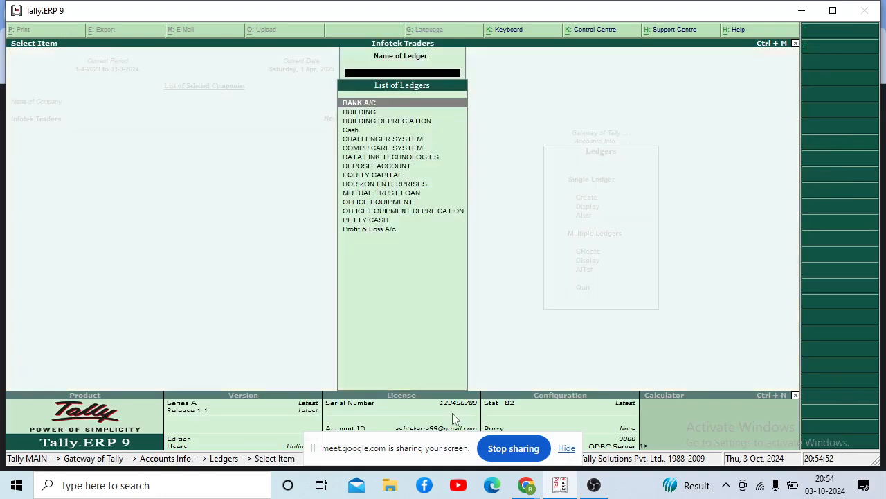
{"action": "key", "text": "Down"}
{"action": "key", "text": "Down"}
{"action": "key", "text": "Down"}
{"action": "key", "text": "Down"}
{"action": "key", "text": "Down"}
{"action": "key", "text": "Down"}
{"action": "key", "text": "Down"}
{"action": "key", "text": "Down"}
{"action": "key", "text": "Down"}
{"action": "key", "text": "Down"}
{"action": "key", "text": "Down"}
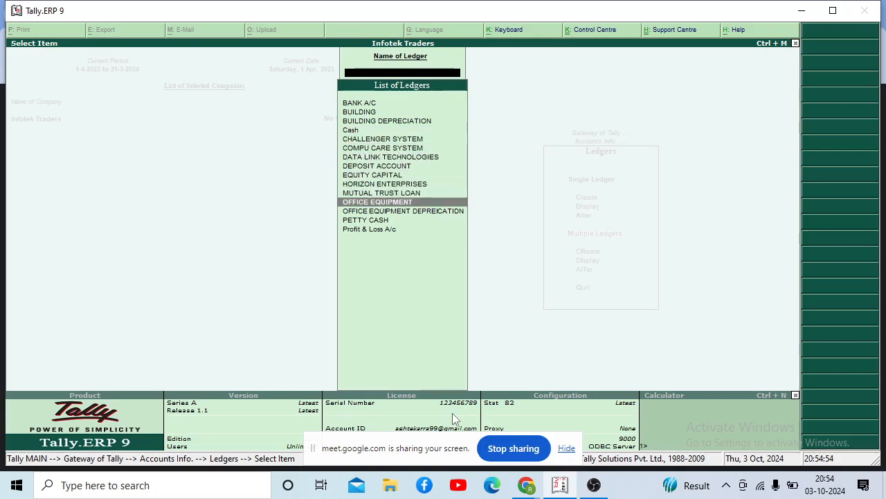
{"action": "key", "text": "Down"}
{"action": "key", "text": "Down"}
{"action": "key", "text": "Down"}
{"action": "key", "text": "Return"}
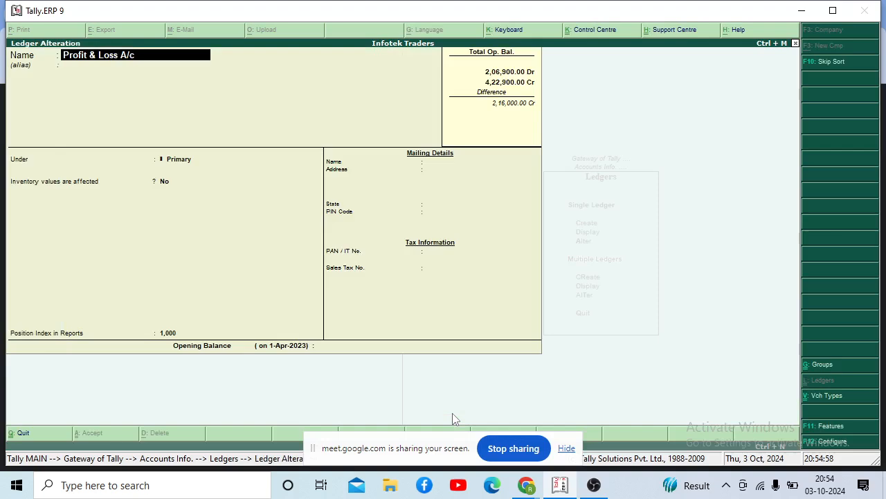
Set the Profit & Loss A/c ledger's opening balance to 32,070 Cr, save it and leave ledger alteration
{"action": "key", "text": "Return"}
{"action": "key", "text": "Return"}
{"action": "key", "text": "Return"}
{"action": "key", "text": "Return"}
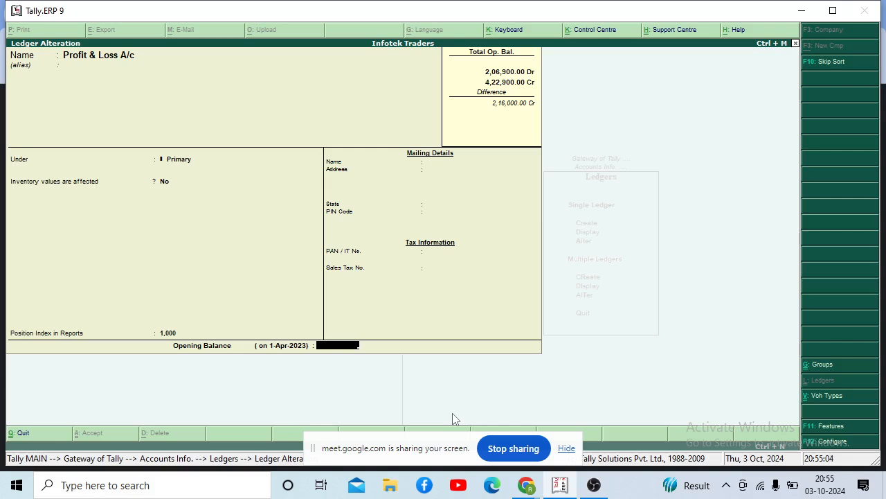
{"action": "type", "text": "2070"}
{"action": "key", "text": "Return"}
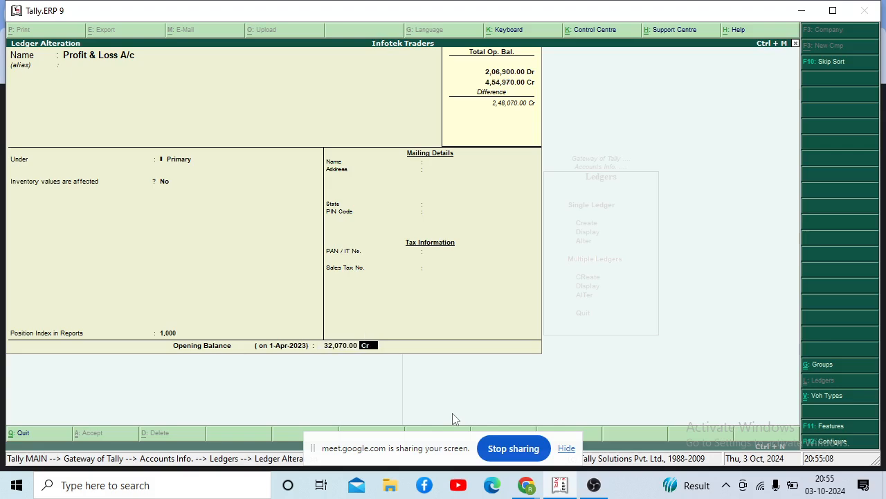
{"action": "key", "text": "Return"}
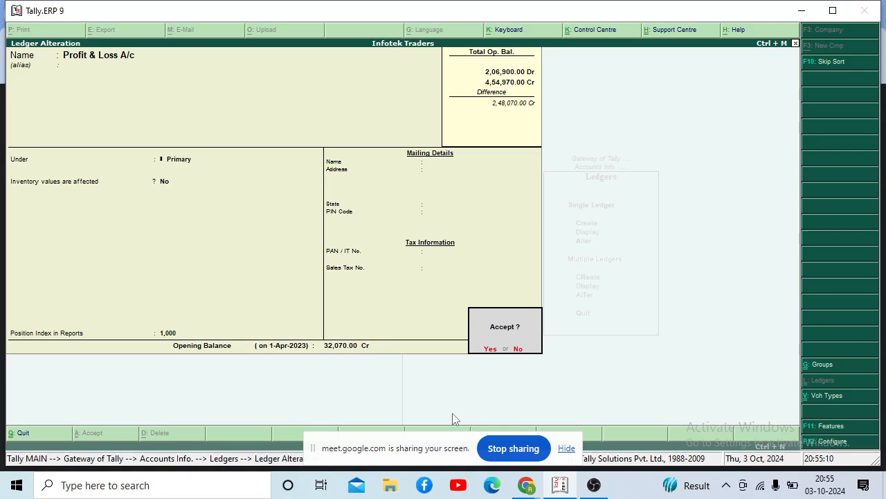
{"action": "key", "text": "Return"}
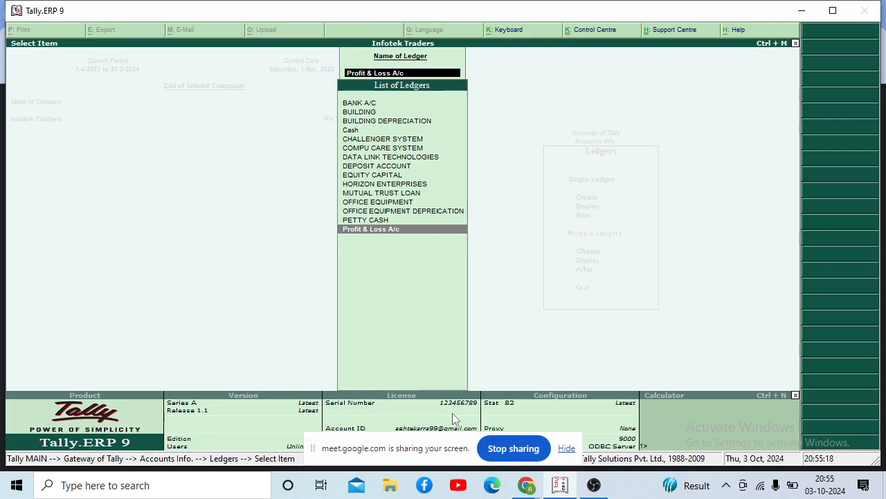
{"action": "key", "text": "Escape"}
{"action": "key", "text": "Escape"}
{"action": "key", "text": "Escape"}
{"action": "key", "text": "Escape"}
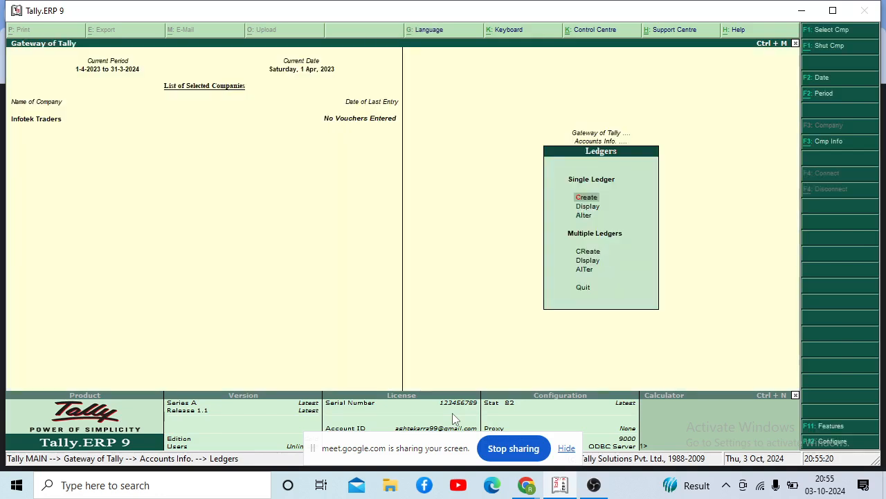
Start a new single ledger named SALES TAX without an alias and place it under Duties & Taxes
{"action": "key", "text": "Return"}
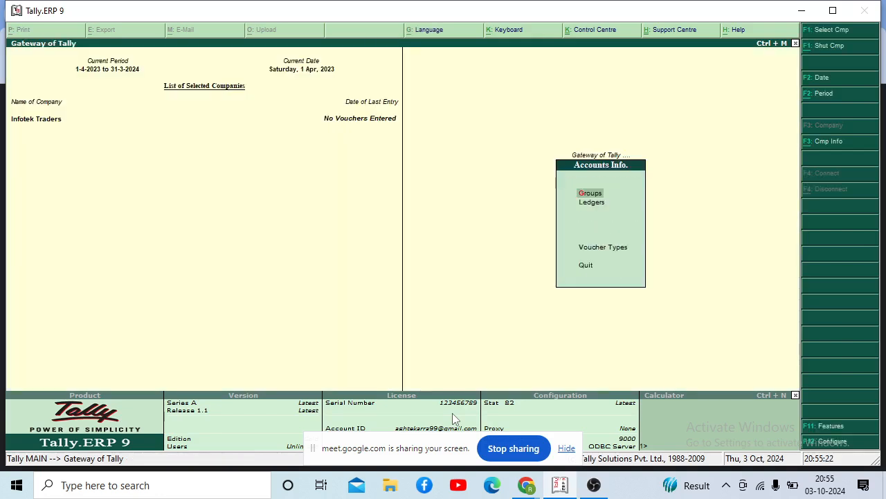
{"action": "key", "text": "Down"}
{"action": "key", "text": "Return"}
{"action": "key", "text": "Down"}
{"action": "key", "text": "Down"}
{"action": "key", "text": "Up"}
{"action": "key", "text": "Up"}
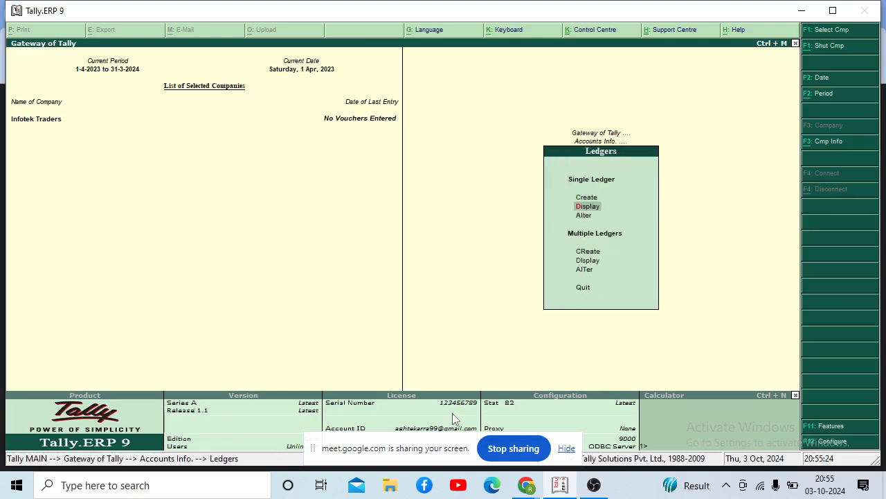
{"action": "key", "text": "Return"}
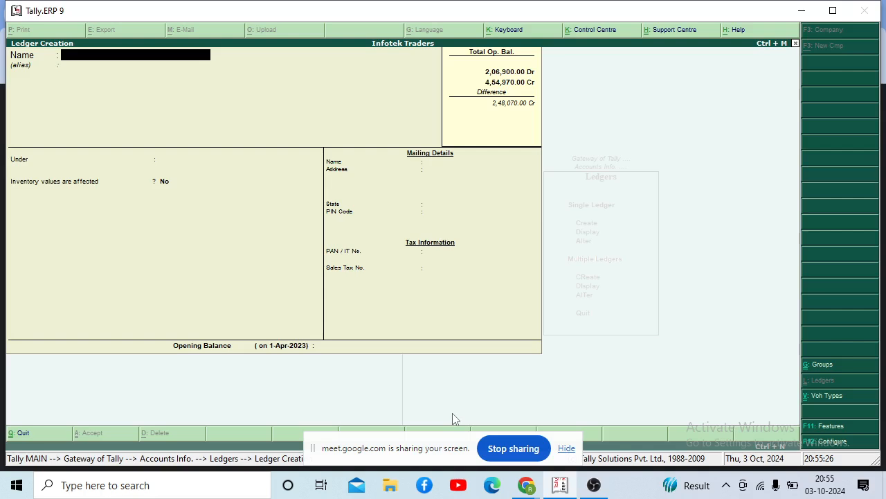
{"action": "type", "text": "SALES TAX"}
{"action": "key", "text": "Return"}
{"action": "key", "text": "Return"}
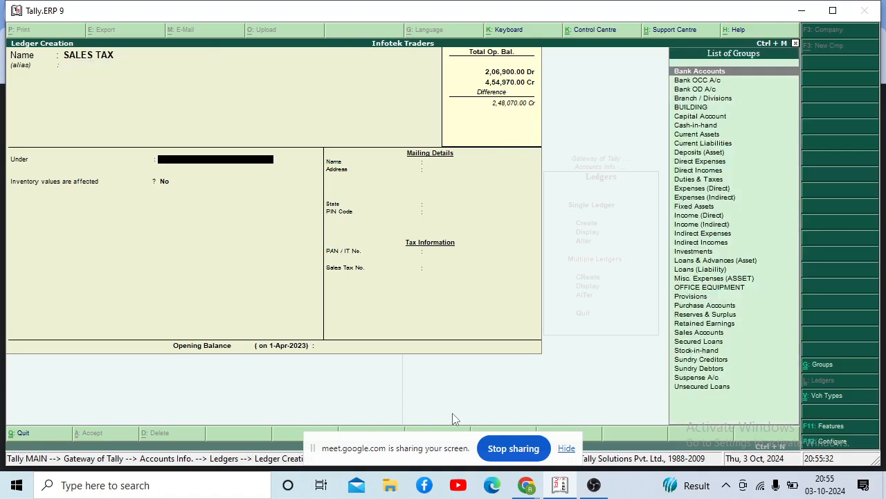
{"action": "type", "text": "DU"}
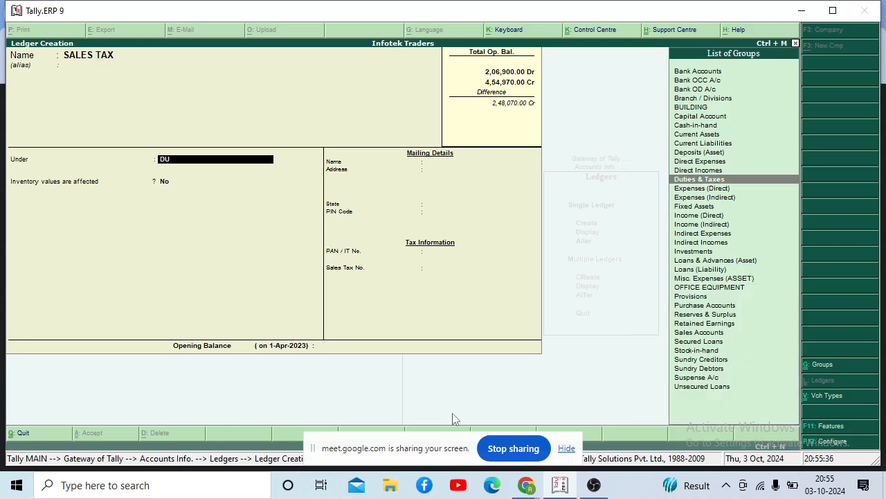
{"action": "key", "text": "Return"}
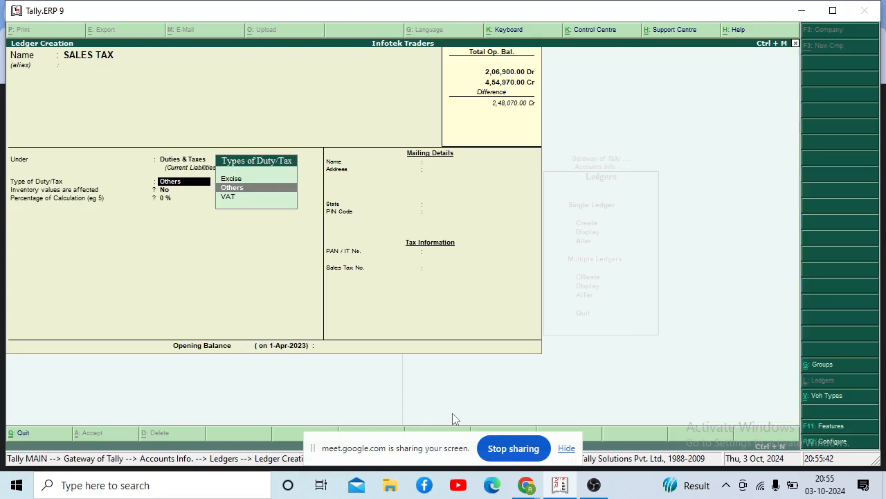
Try VAT as the SALES TAX ledger's type of duty, with inventory values unaffected and a 0 % calculation rate
{"action": "key", "text": "Down"}
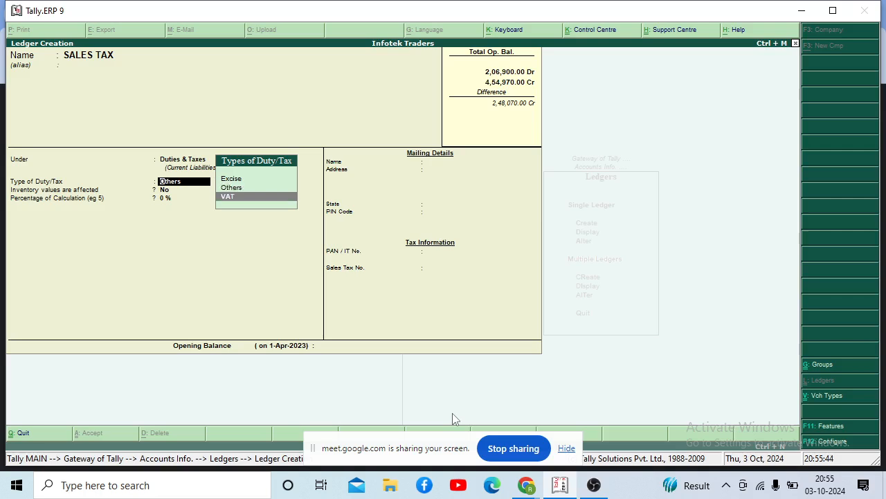
{"action": "key", "text": "Return"}
{"action": "key", "text": "Return"}
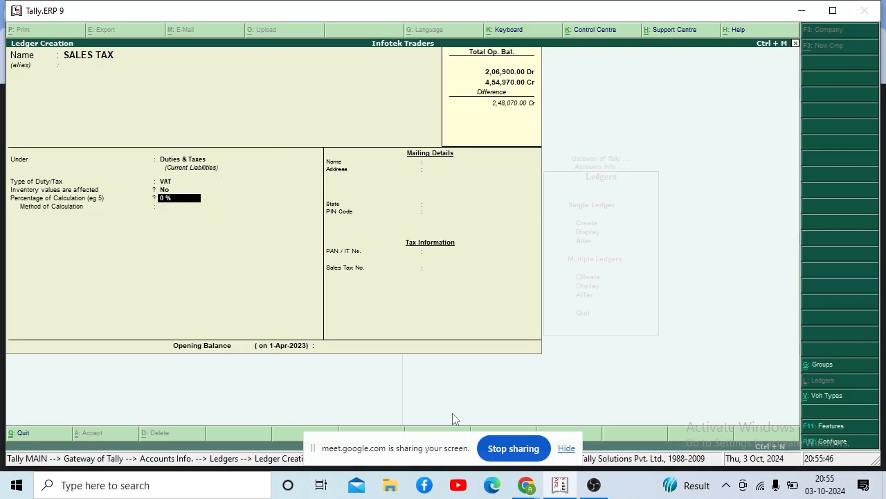
{"action": "key", "text": "Return"}
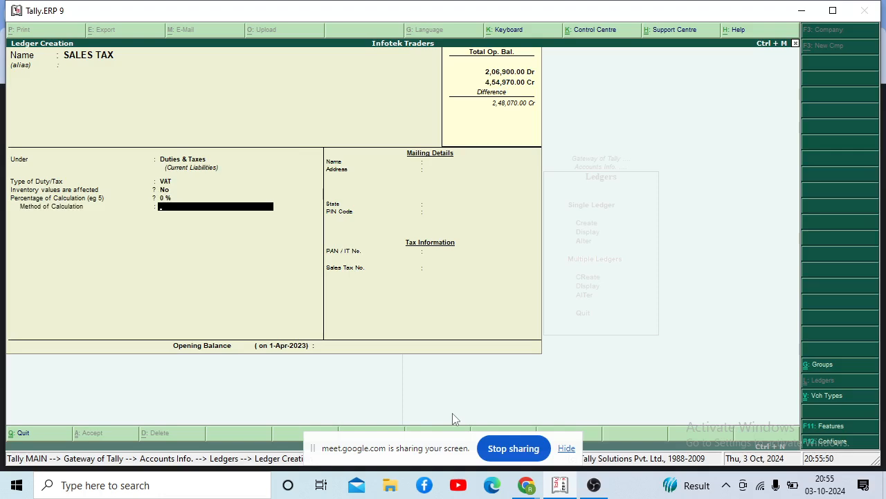
{"action": "key", "text": "BackSpace"}
{"action": "key", "text": "BackSpace"}
{"action": "key", "text": "Return"}
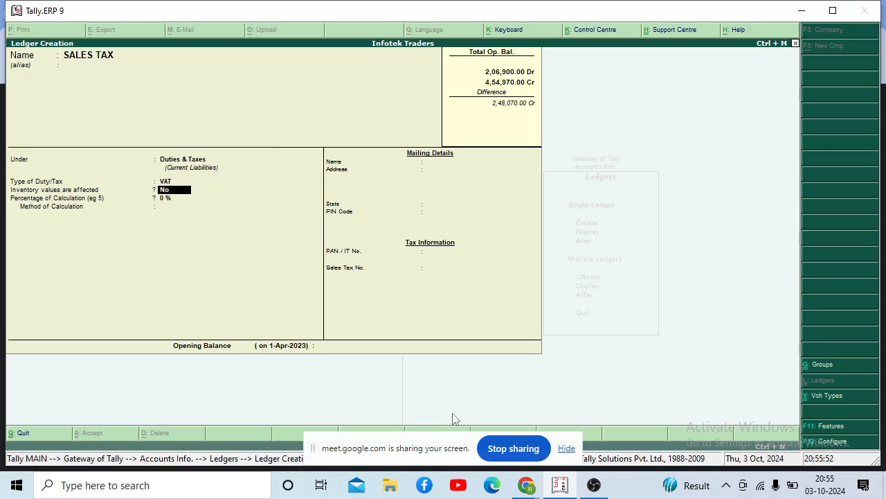
{"action": "key", "text": "BackSpace"}
{"action": "key", "text": "Return"}
{"action": "key", "text": "Return"}
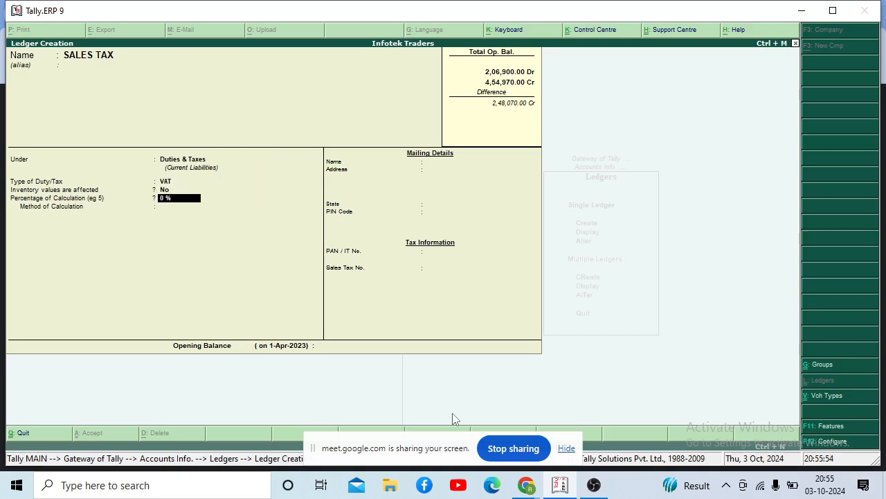
{"action": "key", "text": "BackSpace"}
{"action": "key", "text": "BackSpace"}
{"action": "key", "text": "Return"}
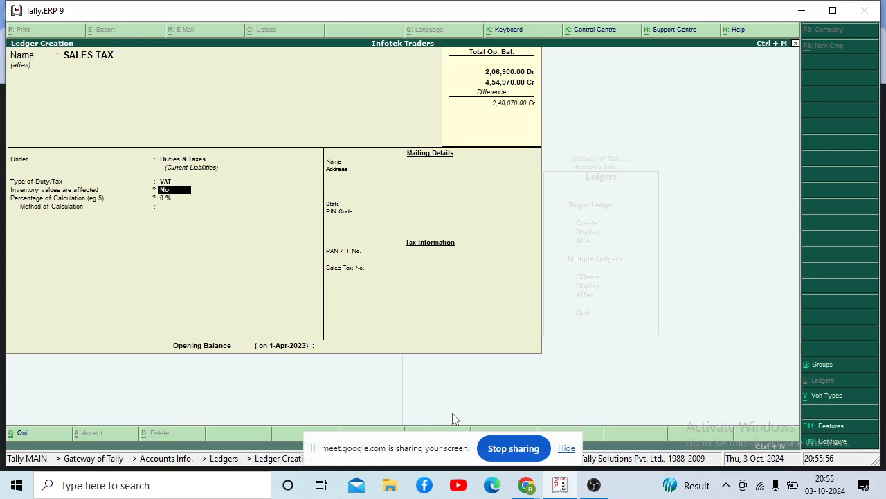
Set the SALES TAX ledger's percentage of calculation to 5 % and its type of duty to Others
{"action": "key", "text": "Return"}
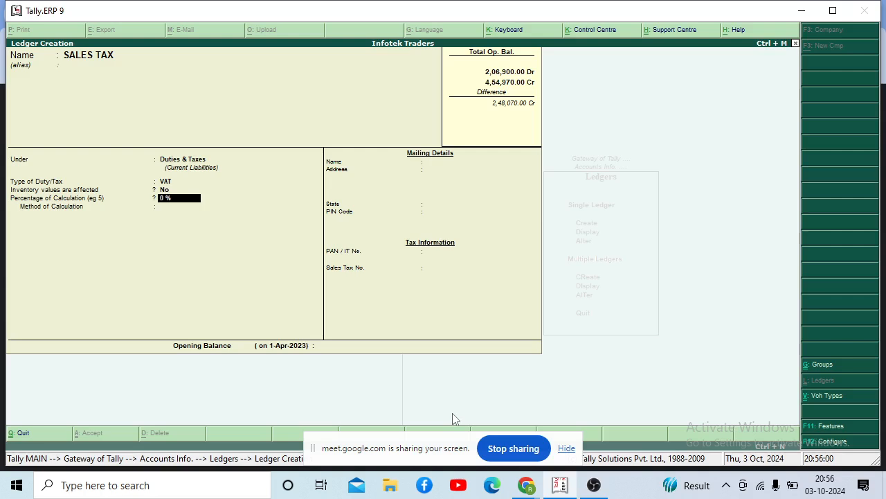
{"action": "type", "text": "5"}
{"action": "key", "text": "Return"}
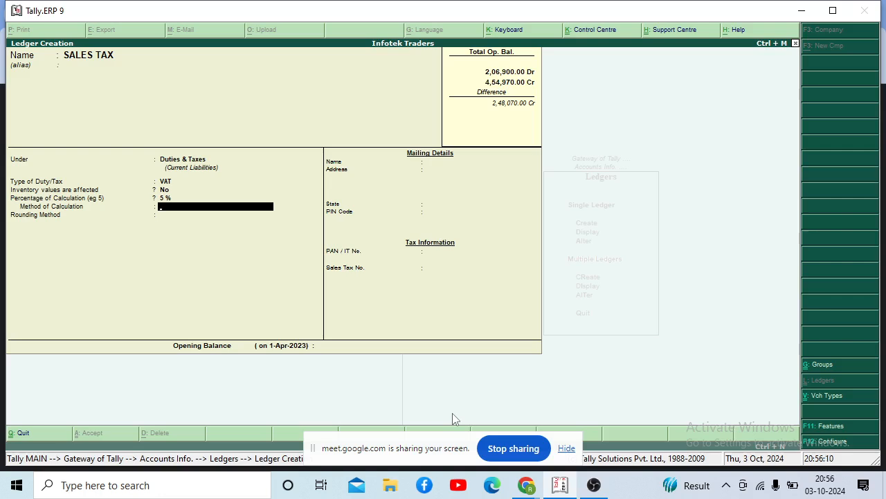
{"action": "key", "text": "Up"}
{"action": "key", "text": "Up"}
{"action": "key", "text": "Up"}
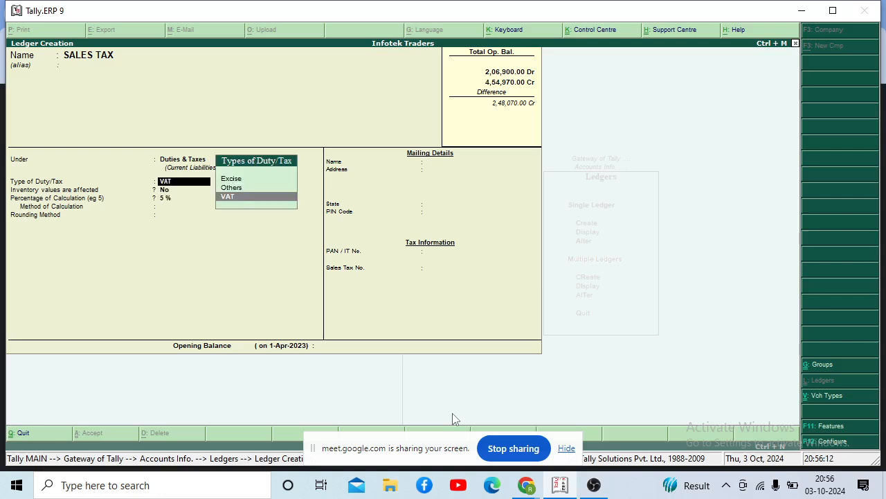
{"action": "key", "text": "Up"}
{"action": "key", "text": "Return"}
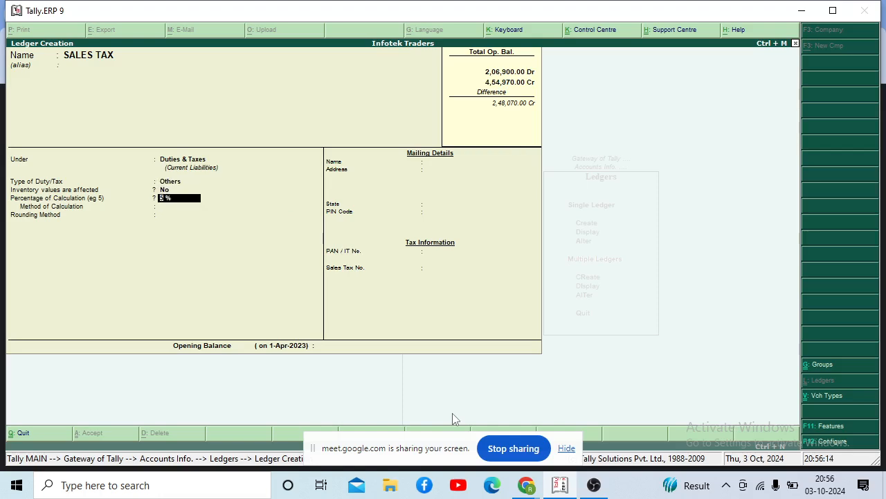
Calculate SALES TAX On Total Sales and set its rounding method to Not Applicable
{"action": "key", "text": "Return"}
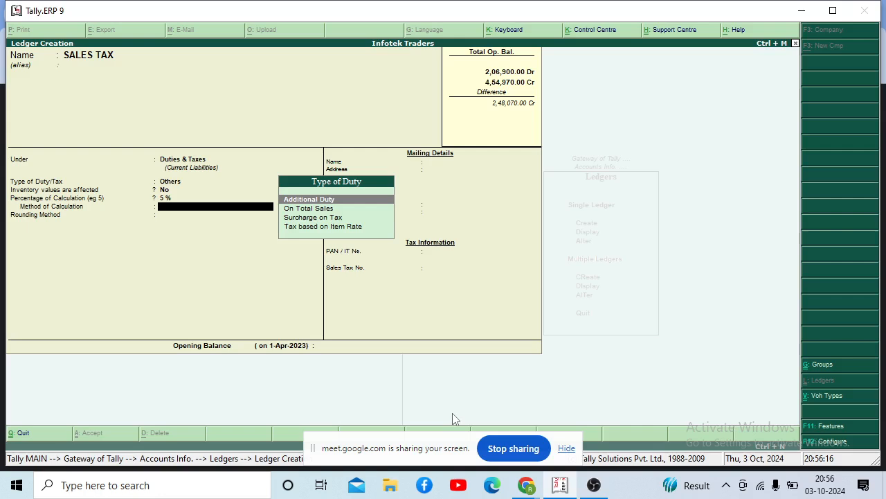
{"action": "key", "text": "Down"}
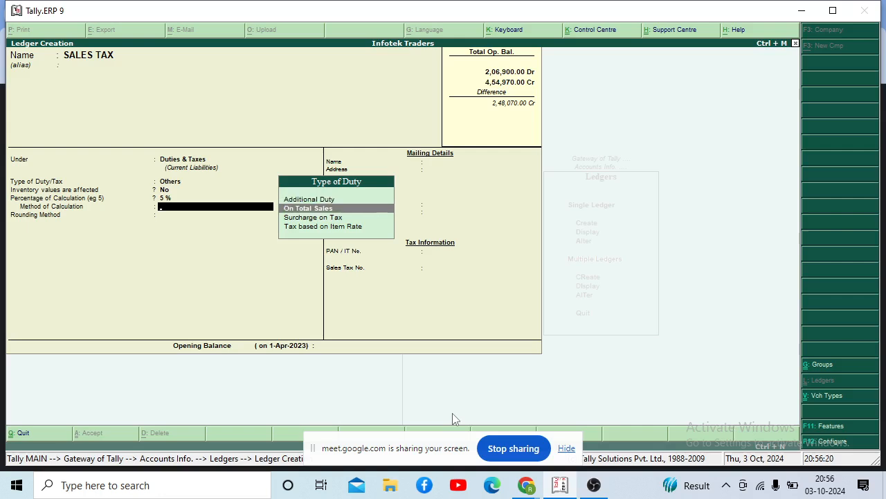
{"action": "key", "text": "Return"}
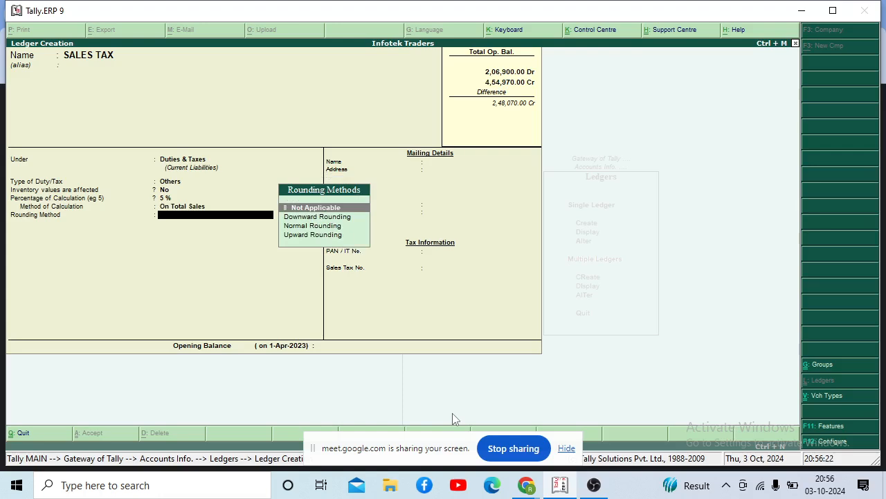
{"action": "key", "text": "Return"}
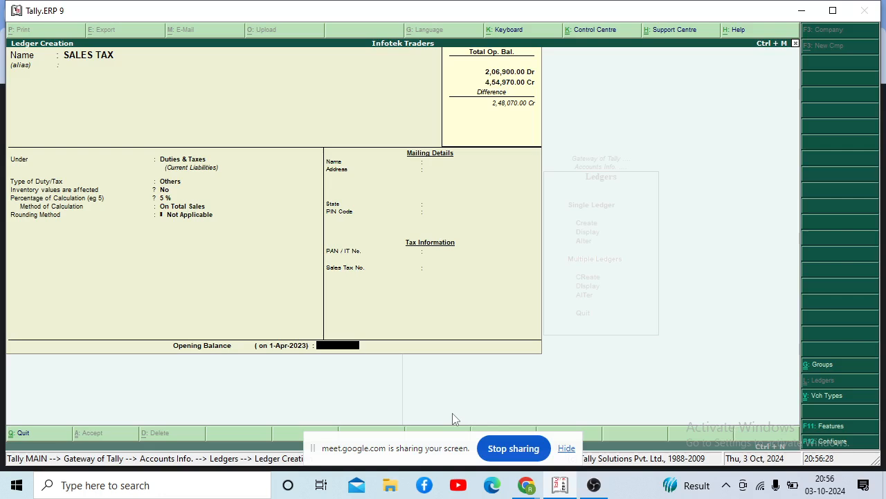
Set the SALES TAX ledger's opening balance to 13,600 Cr and save the ledger
{"action": "type", "text": "3600"}
{"action": "key", "text": "Return"}
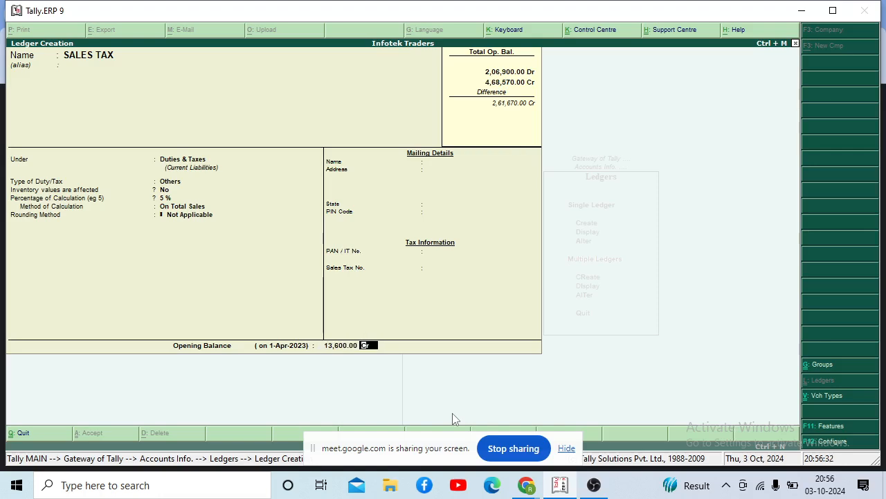
{"action": "key", "text": "Return"}
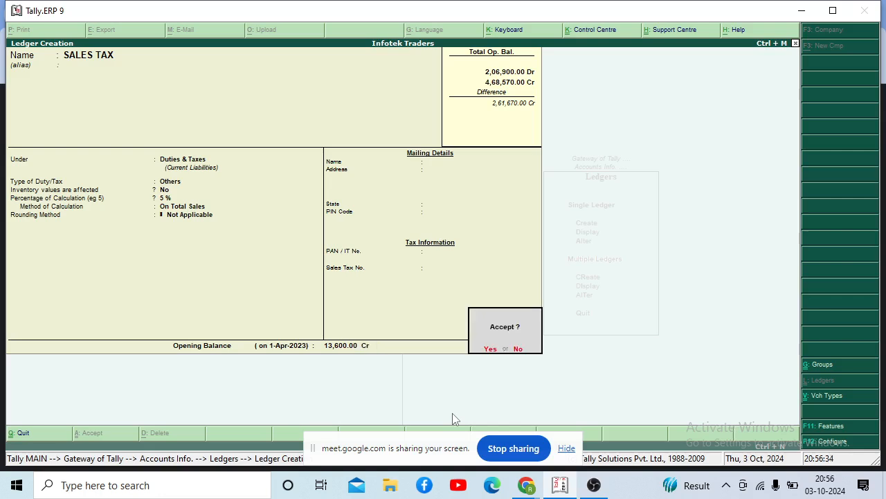
{"action": "key", "text": "Return"}
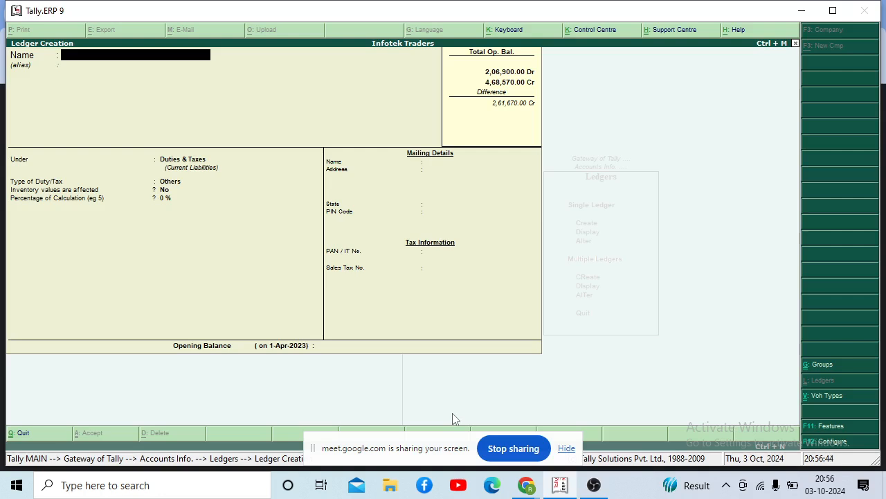
Name the next new ledger SILVER PLUS COMPUTERS without an alias and place it under Sundry Creditors
{"action": "type", "text": "SILVER PLUS COMPU"}
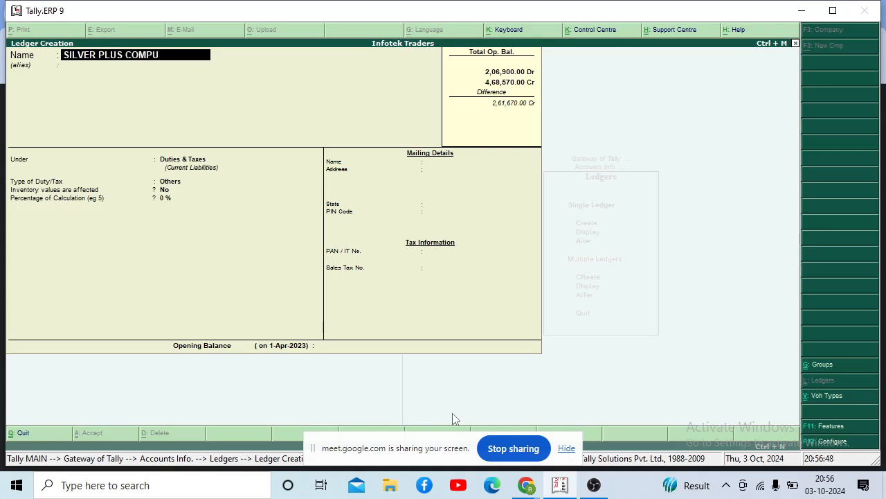
{"action": "type", "text": "TERS"}
{"action": "key", "text": "Return"}
{"action": "key", "text": "Return"}
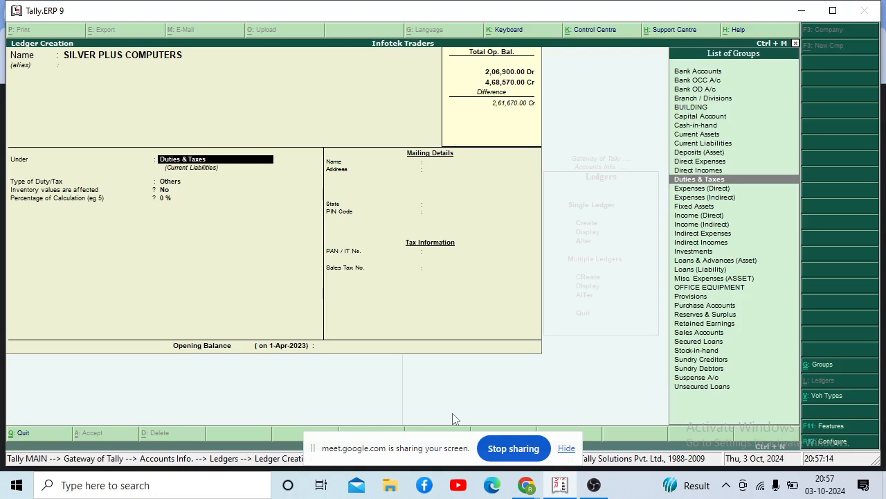
{"action": "key", "text": "Down"}
{"action": "key", "text": "Down"}
{"action": "key", "text": "Down"}
{"action": "key", "text": "Down"}
{"action": "key", "text": "Down"}
{"action": "key", "text": "Down"}
{"action": "key", "text": "Down"}
{"action": "key", "text": "Down"}
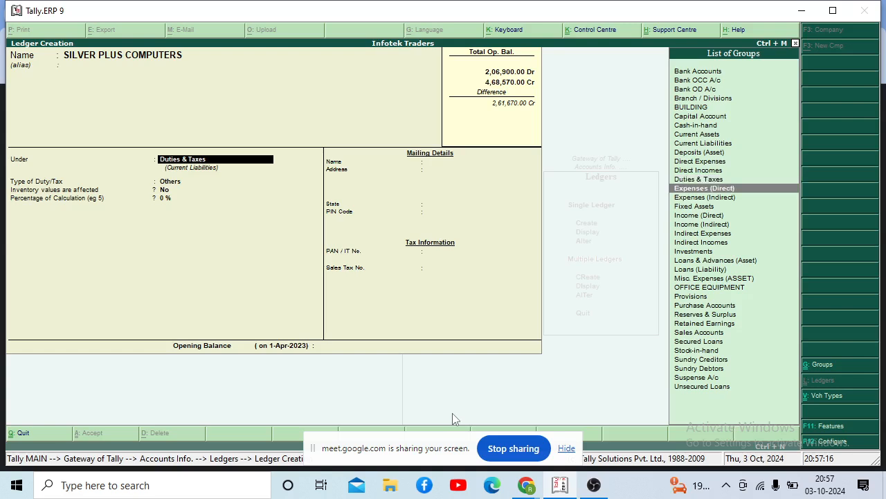
{"action": "key", "text": "Down"}
{"action": "key", "text": "Down"}
{"action": "key", "text": "Down"}
{"action": "key", "text": "Down"}
{"action": "key", "text": "Down"}
{"action": "key", "text": "Down"}
{"action": "key", "text": "Down"}
{"action": "key", "text": "Down"}
{"action": "key", "text": "Down"}
{"action": "key", "text": "Down"}
{"action": "key", "text": "Down"}
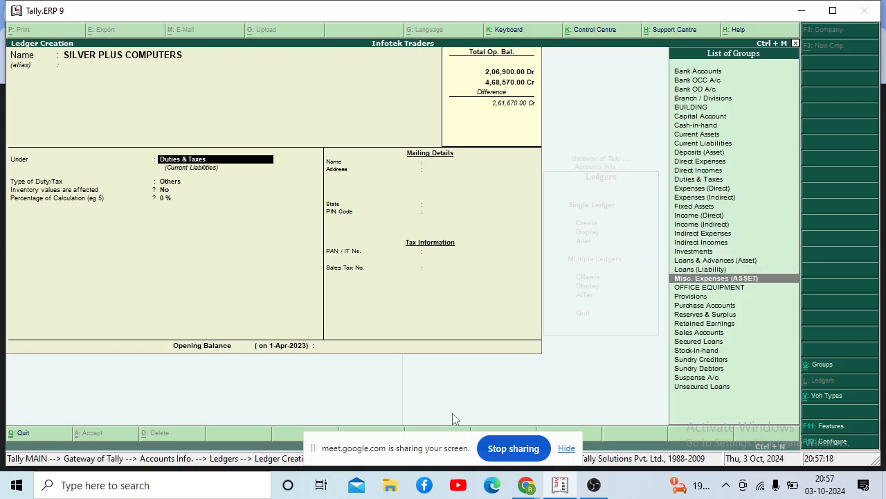
{"action": "key", "text": "Down"}
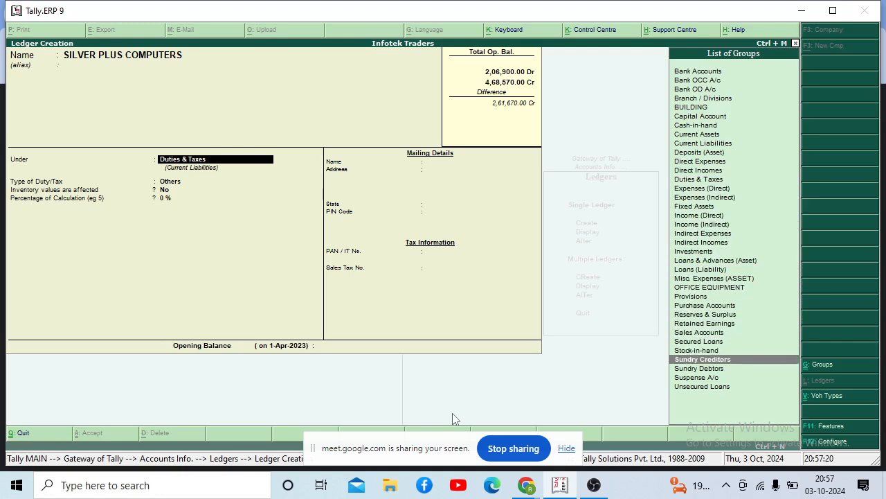
{"action": "key", "text": "Return"}
Keep bill-by-bill balances for SILVER PLUS COMPUTERS, set the state to Not Applicable, and leave the address and tax details blank
{"action": "key", "text": "Return"}
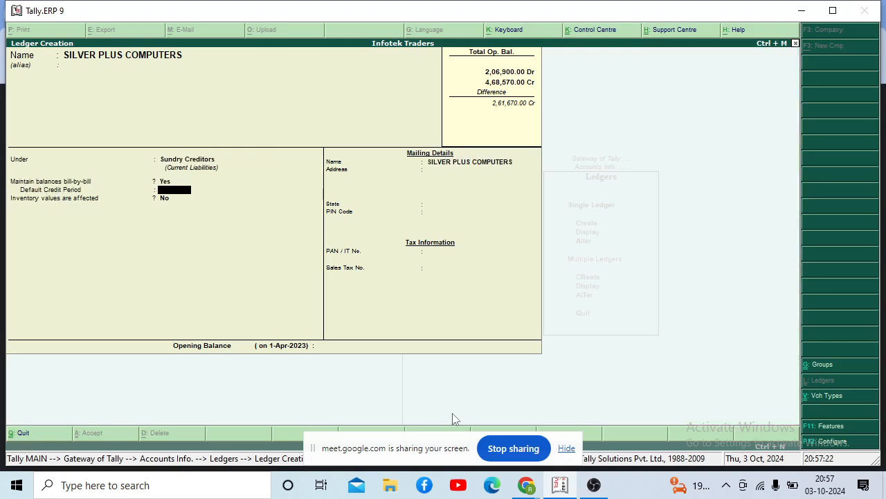
{"action": "key", "text": "Return"}
{"action": "key", "text": "Return"}
{"action": "key", "text": "Return"}
{"action": "key", "text": "Return"}
{"action": "key", "text": "Return"}
{"action": "key", "text": "Return"}
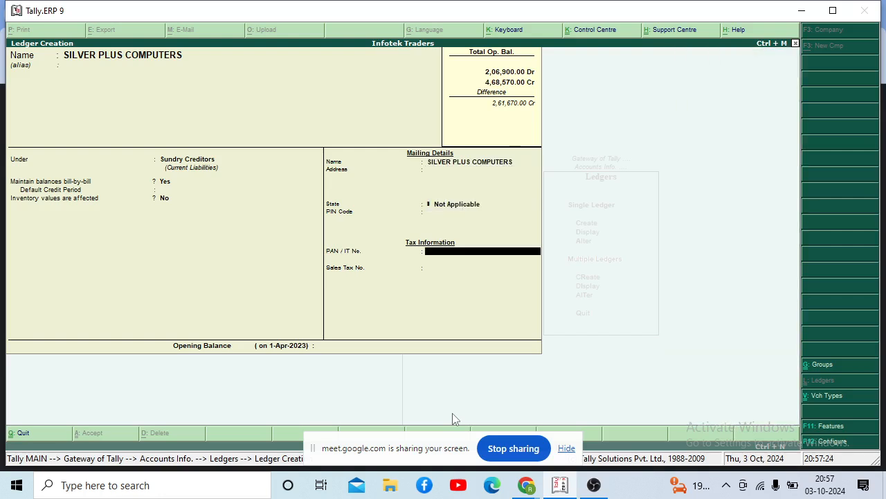
{"action": "key", "text": "Return"}
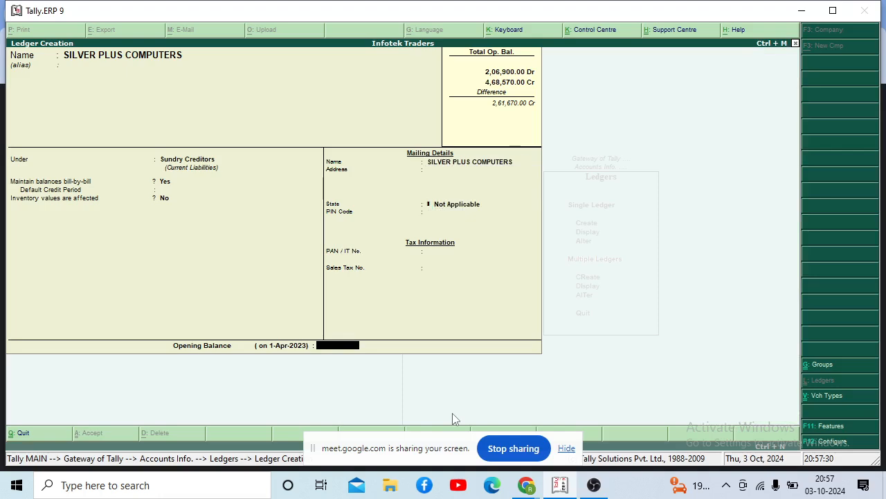
Set the SILVER PLUS COMPUTERS opening balance to 45,600 Cr without any bill entries and save the ledger
{"action": "type", "text": "45,6"}
{"action": "type", "text": "00"}
{"action": "key", "text": "Return"}
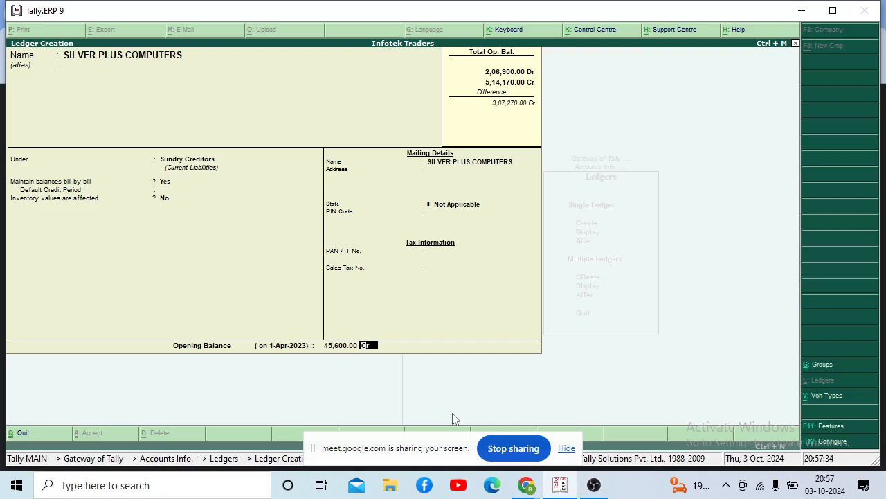
{"action": "key", "text": "Return"}
{"action": "key", "text": "Return"}
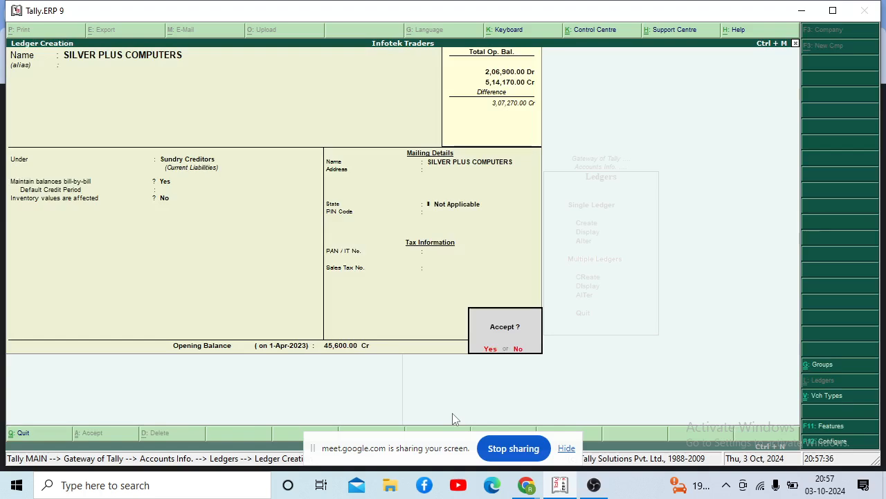
{"action": "key", "text": "Return"}
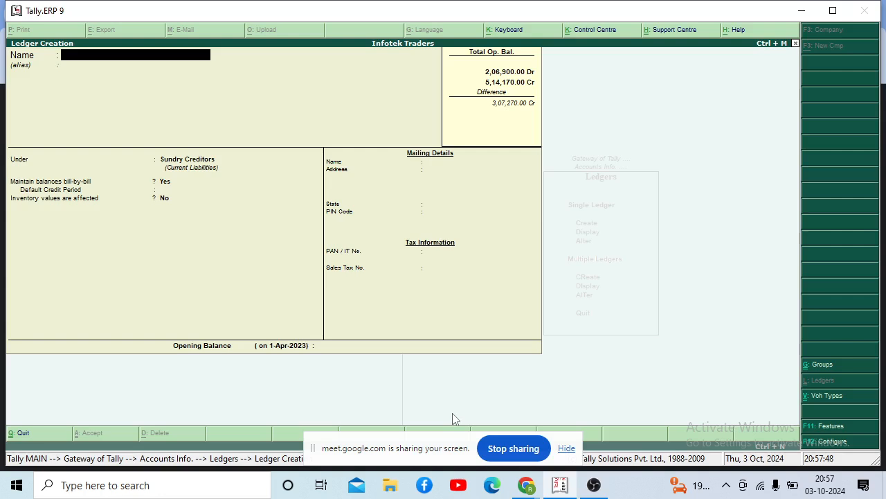
Name the next new ledger SPECTRUM COMPUTERS without an alias and place it under Sundry Debtors
{"action": "type", "text": "SPECTRUM COMPUTERS"}
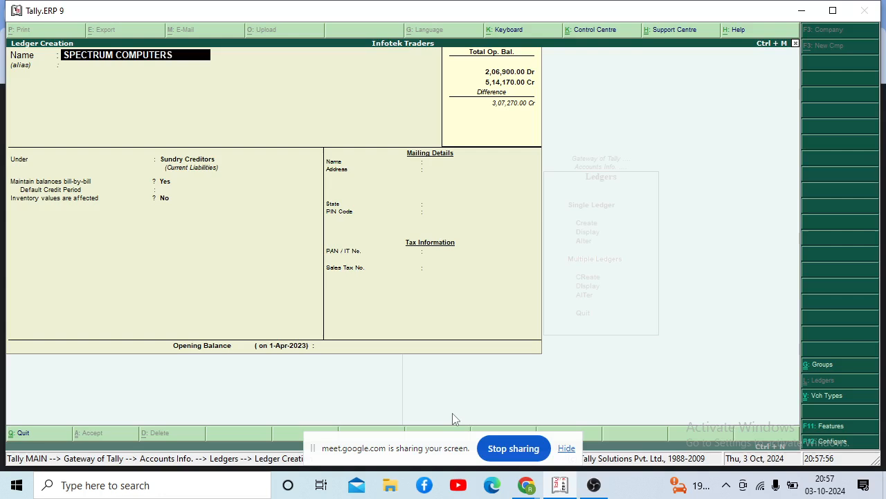
{"action": "key", "text": "Return"}
{"action": "key", "text": "Return"}
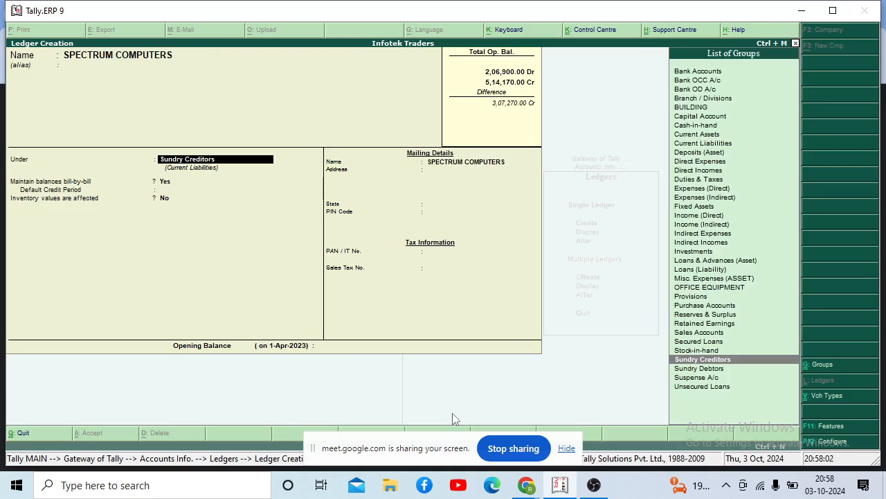
{"action": "type", "text": "SUND"}
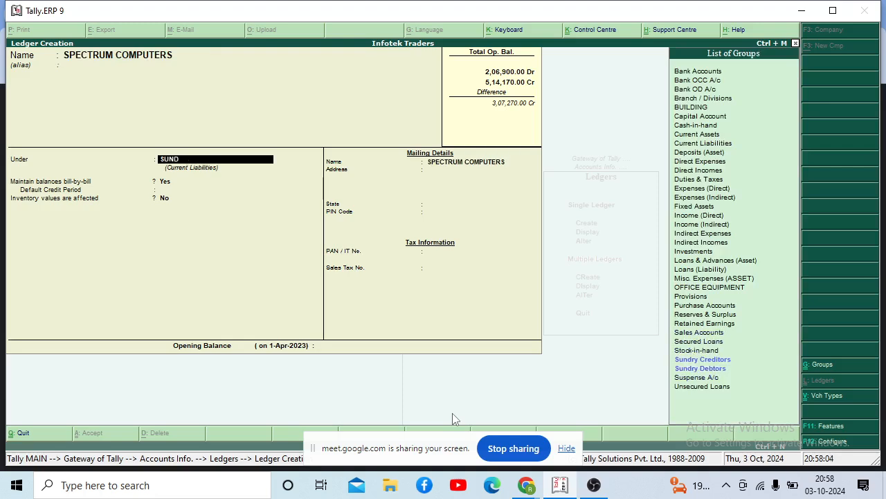
{"action": "type", "text": "RY DEBT"}
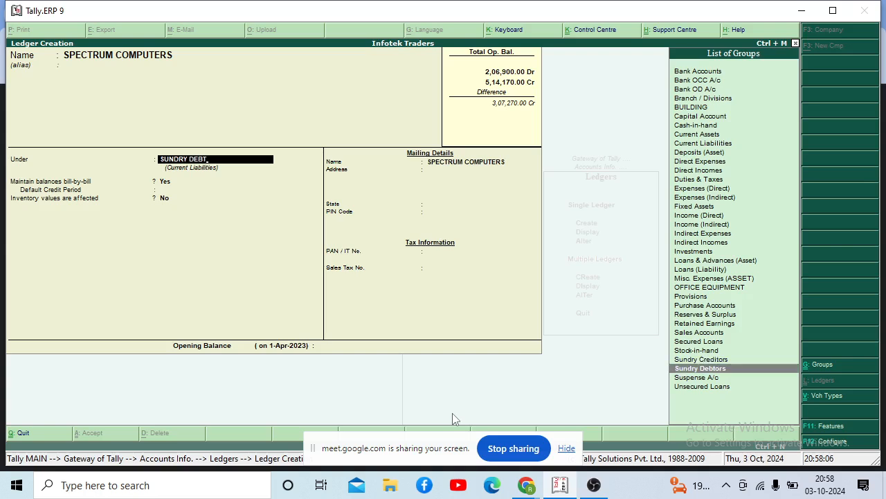
{"action": "key", "text": "Return"}
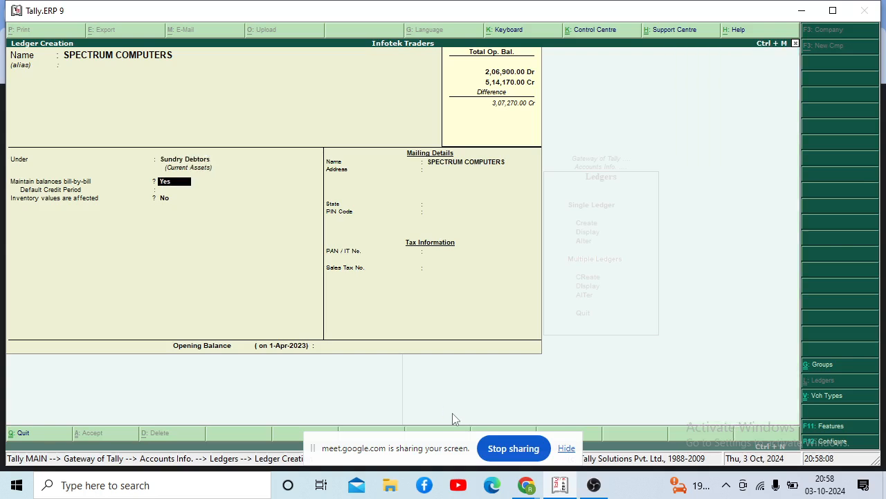
Keep bill-by-bill balances for SPECTRUM COMPUTERS, set the state to Not Applicable, and leave the address and tax details blank
{"action": "key", "text": "Return"}
{"action": "key", "text": "Return"}
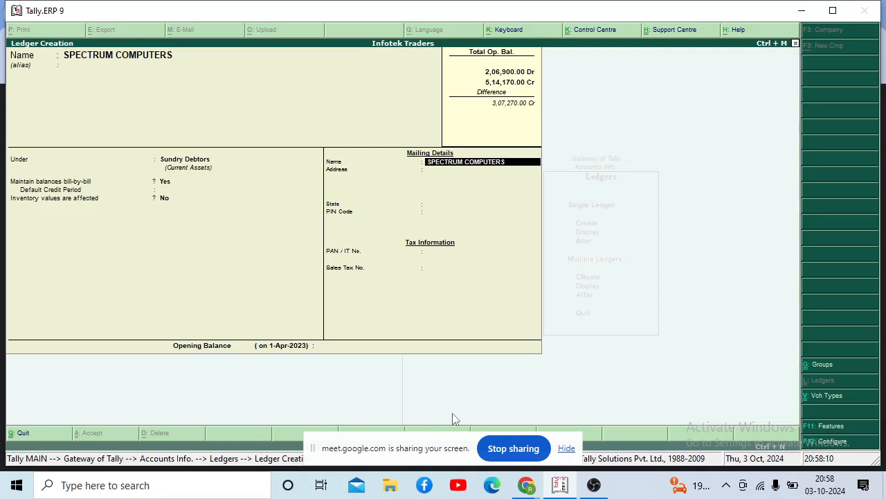
{"action": "key", "text": "Return"}
{"action": "key", "text": "Return"}
{"action": "key", "text": "Return"}
{"action": "key", "text": "Return"}
{"action": "key", "text": "Return"}
{"action": "key", "text": "Return"}
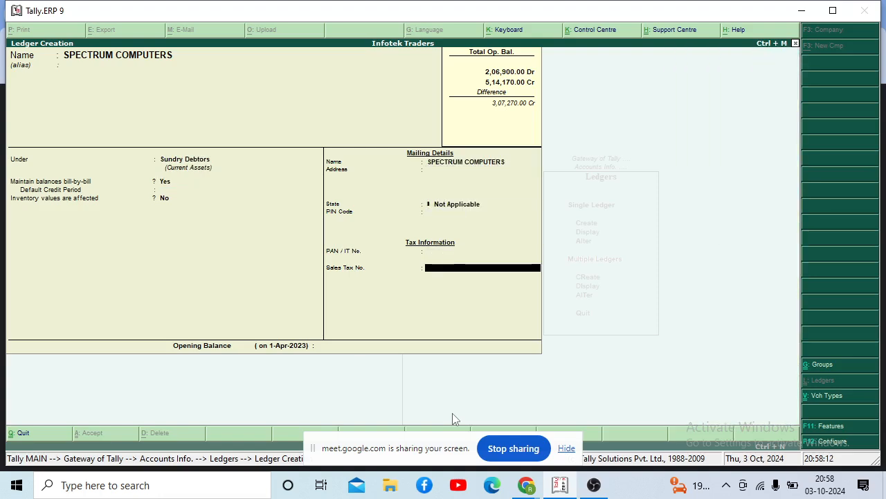
Set the SPECTRUM COMPUTERS opening balance to 12,400 Dr, leave it all on account, and save the ledger
{"action": "type", "text": "12400"}
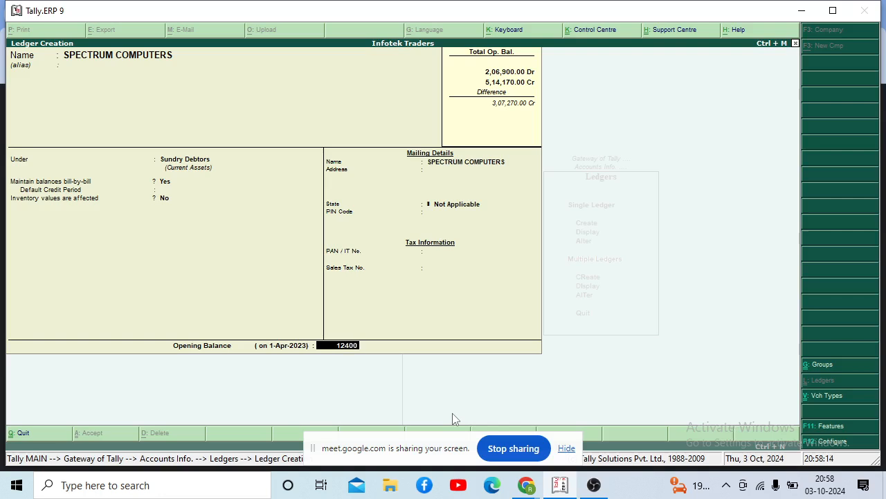
{"action": "key", "text": "Return"}
{"action": "key", "text": "Return"}
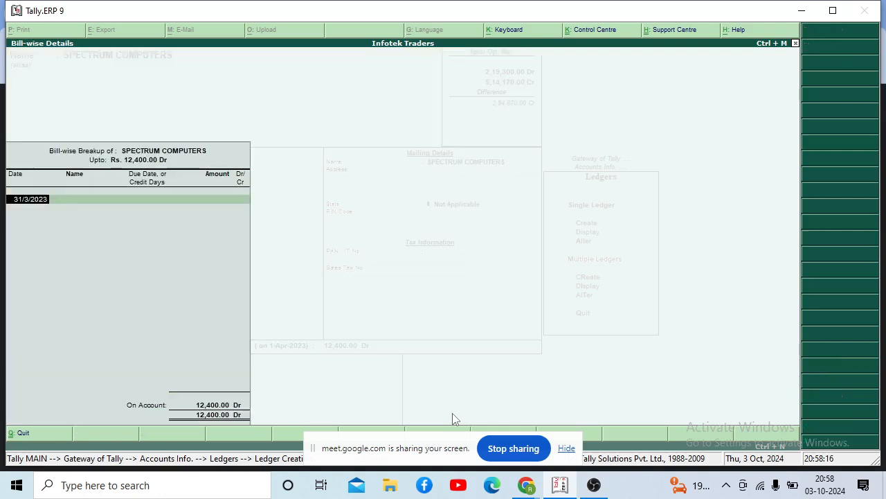
{"action": "key", "text": "Return"}
{"action": "key", "text": "Return"}
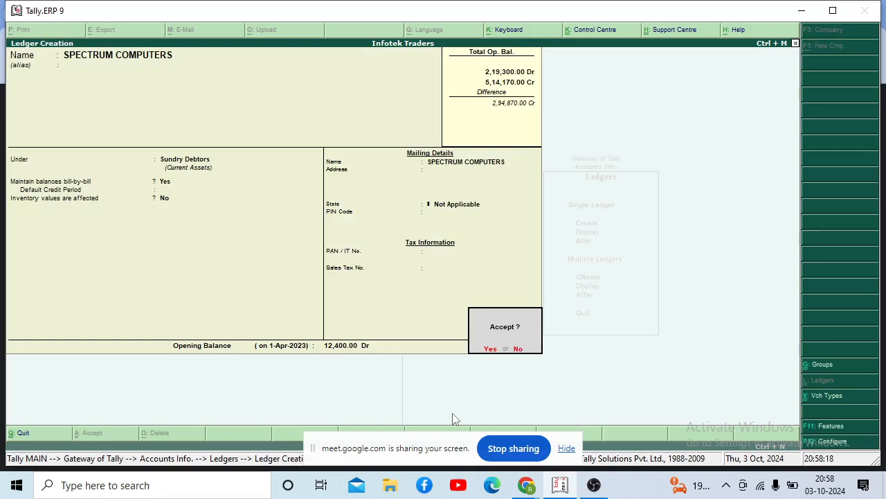
{"action": "key", "text": "Return"}
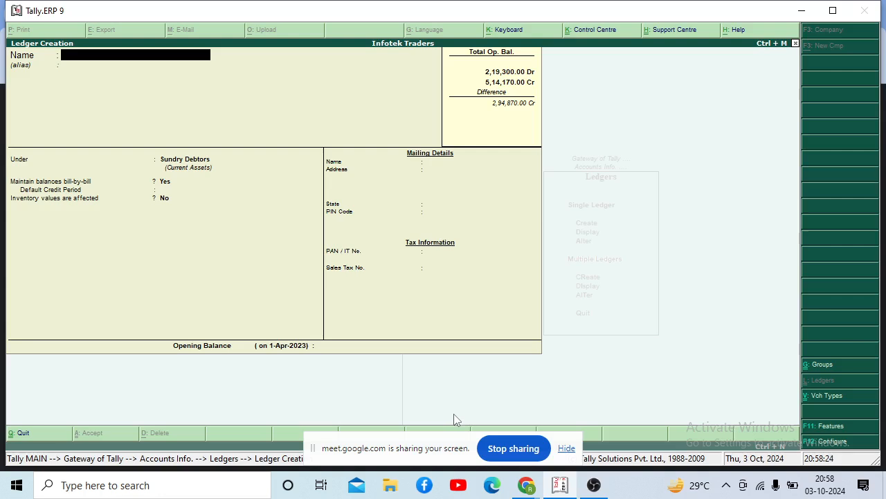
Name the next new ledger SUPREME COMPUTERS without an alias and keep it under Sundry Debtors
{"action": "type", "text": "SUPREME COMPUTERS"}
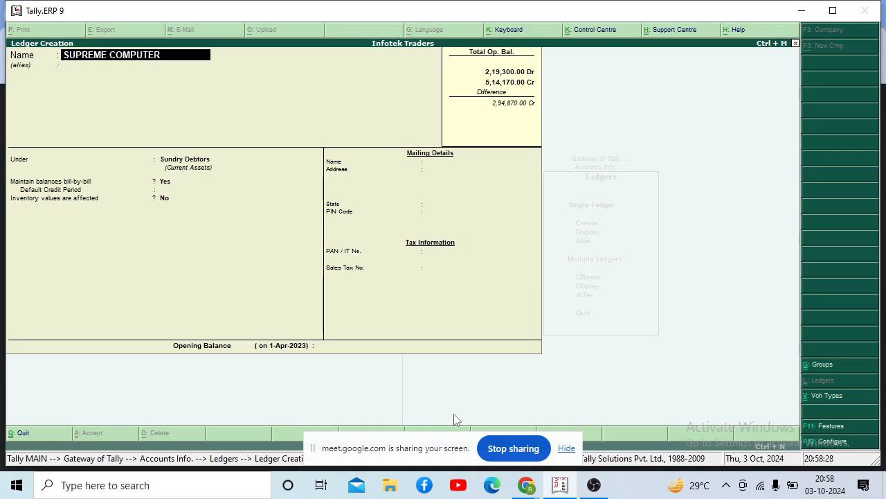
{"action": "key", "text": "Return"}
{"action": "key", "text": "Return"}
{"action": "key", "text": "Return"}
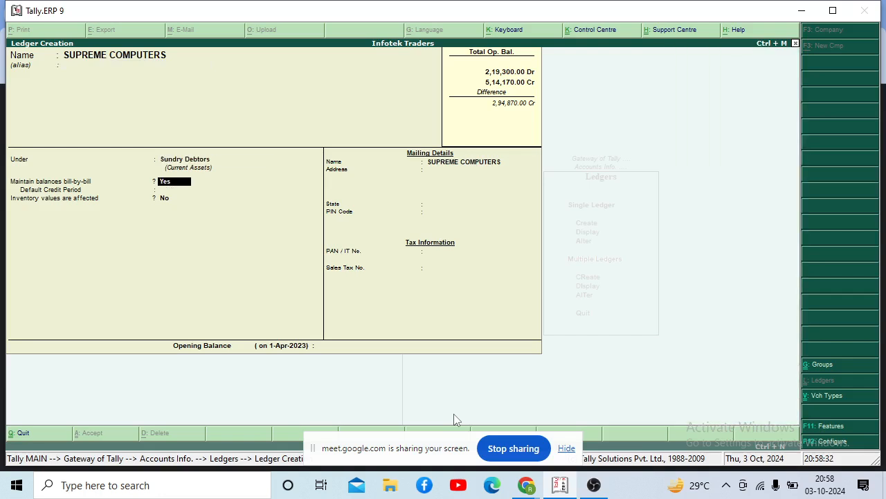
Keep bill-by-bill balances for SUPREME COMPUTERS, set the state to Not Applicable, and leave the address and tax details blank
{"action": "key", "text": "Return"}
{"action": "key", "text": "Return"}
{"action": "key", "text": "Return"}
{"action": "key", "text": "Return"}
{"action": "key", "text": "Return"}
{"action": "key", "text": "Return"}
{"action": "key", "text": "Return"}
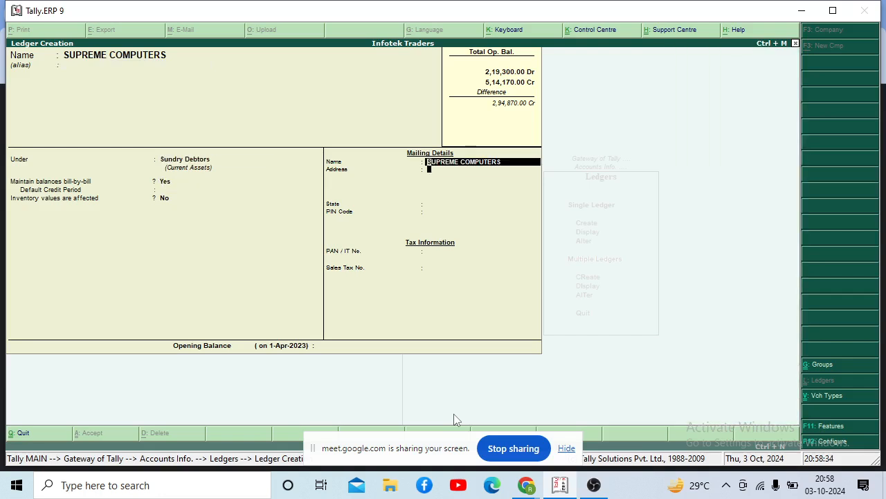
{"action": "key", "text": "Return"}
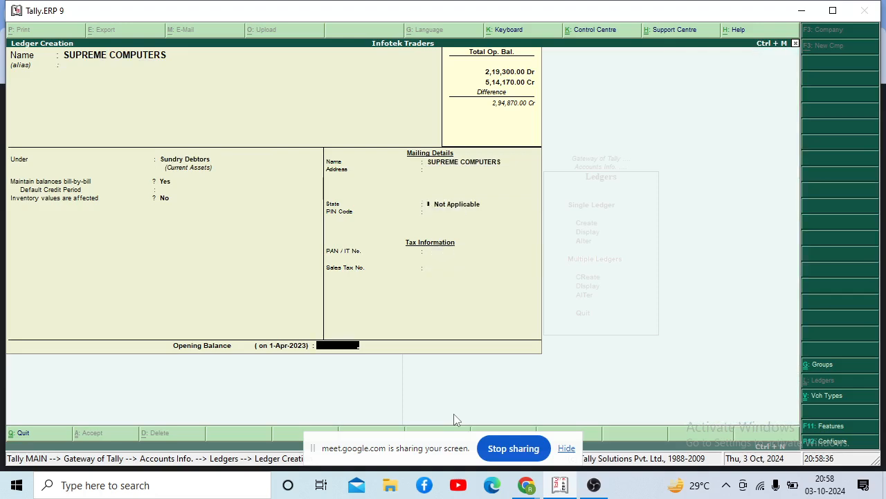
Set the SUPREME COMPUTERS opening balance to 13,500 Dr, leave it all on account, and save the ledger
{"action": "type", "text": "13500"}
{"action": "key", "text": "Return"}
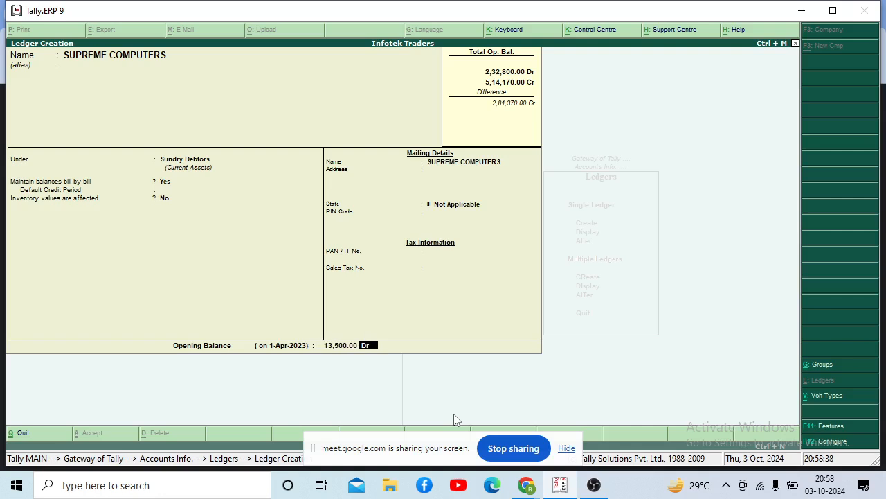
{"action": "key", "text": "Return"}
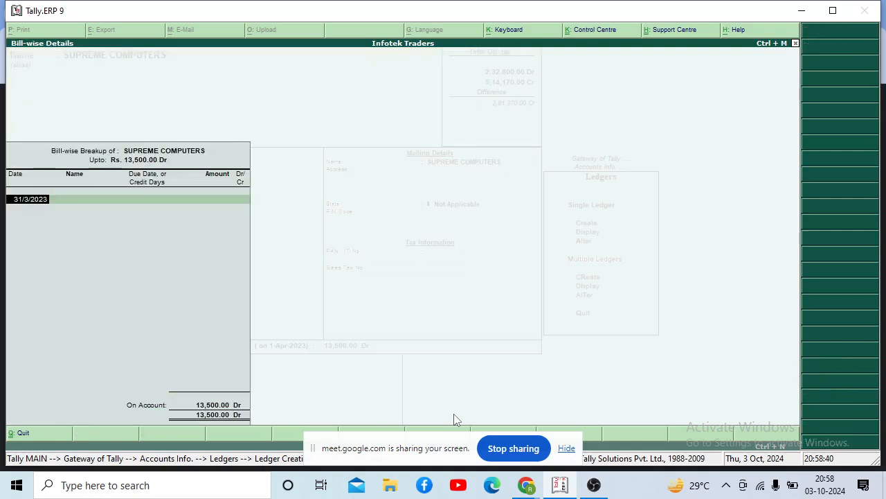
{"action": "key", "text": "Return"}
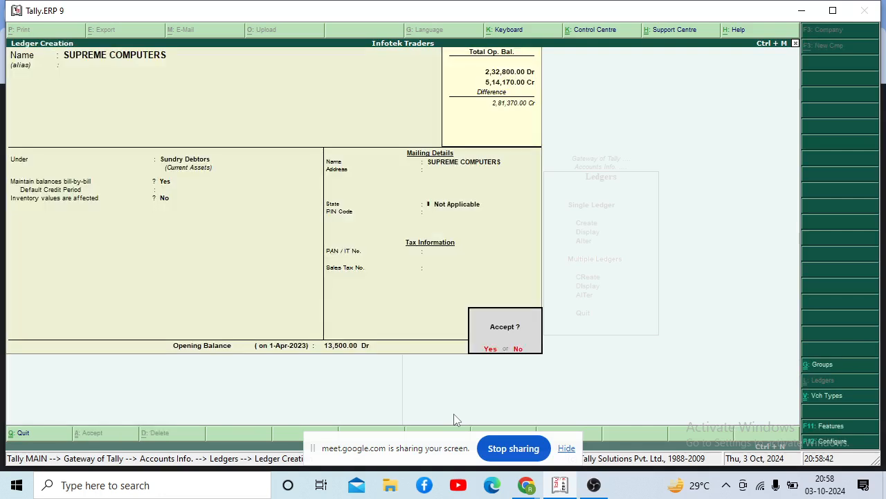
{"action": "key", "text": "Return"}
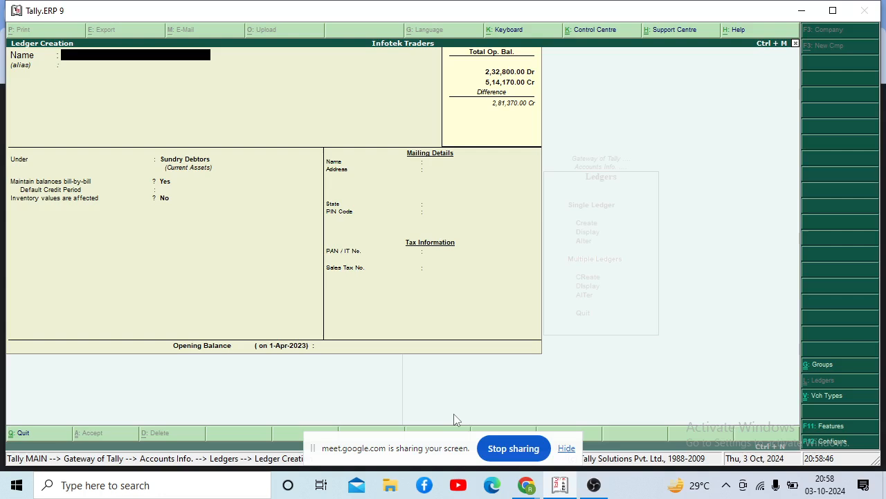
Name the next new ledger TAX DEDUCTED AT SOURCE without an alias and place it under Current Liabilities
{"action": "type", "text": "T"}
{"action": "type", "text": "AX DEDUC"}
{"action": "type", "text": "TED "}
{"action": "type", "text": "AT S"}
{"action": "key", "text": "BackSpace"}
{"action": "type", "text": "T SOURCE"}
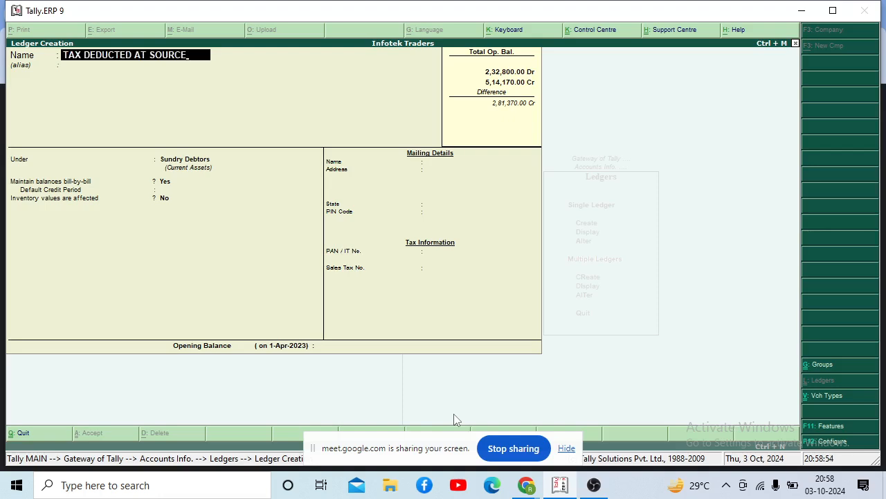
{"action": "key", "text": "Return"}
{"action": "key", "text": "Return"}
{"action": "type", "text": "CUR"}
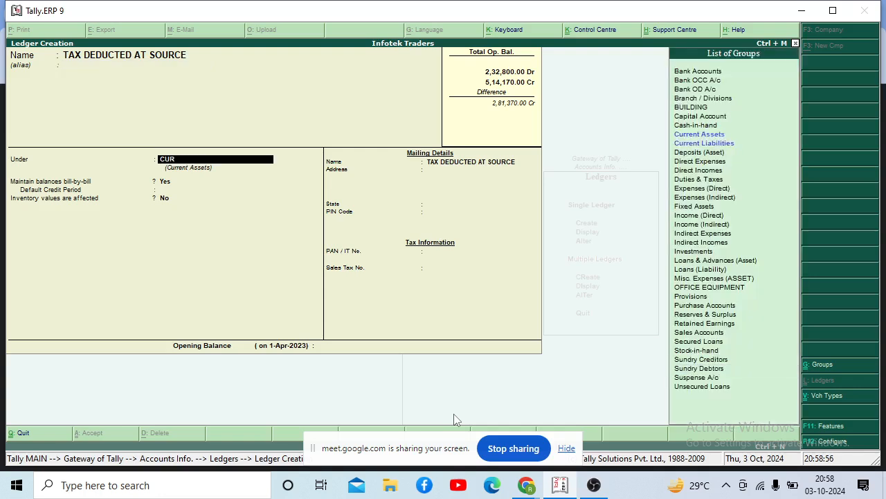
{"action": "type", "text": "RE"}
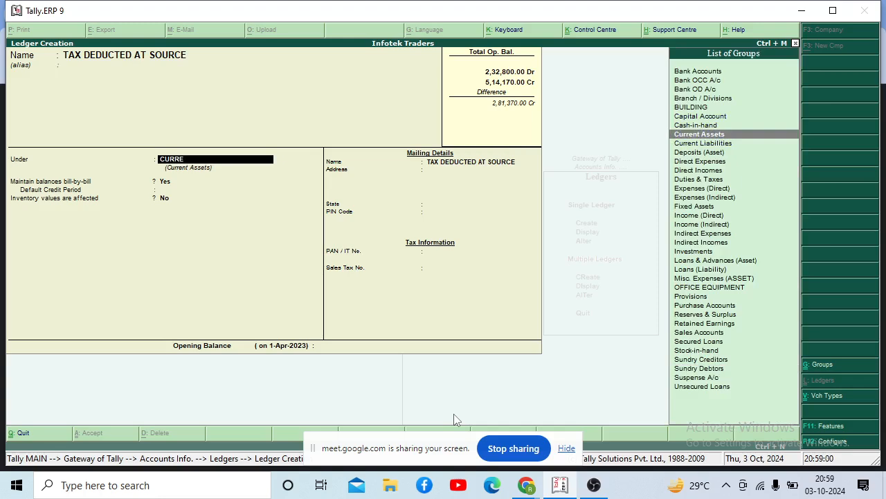
{"action": "key", "text": "Down"}
{"action": "key", "text": "Return"}
{"action": "key", "text": "Return"}
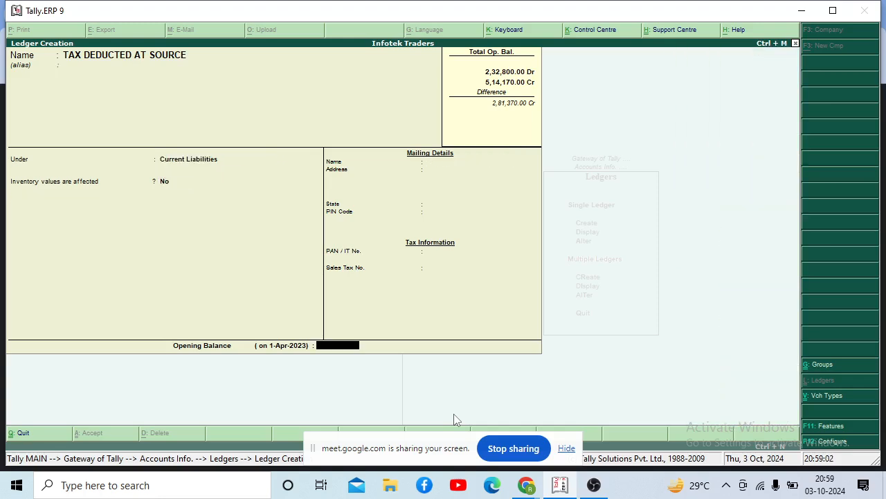
{"action": "key", "text": "Return"}
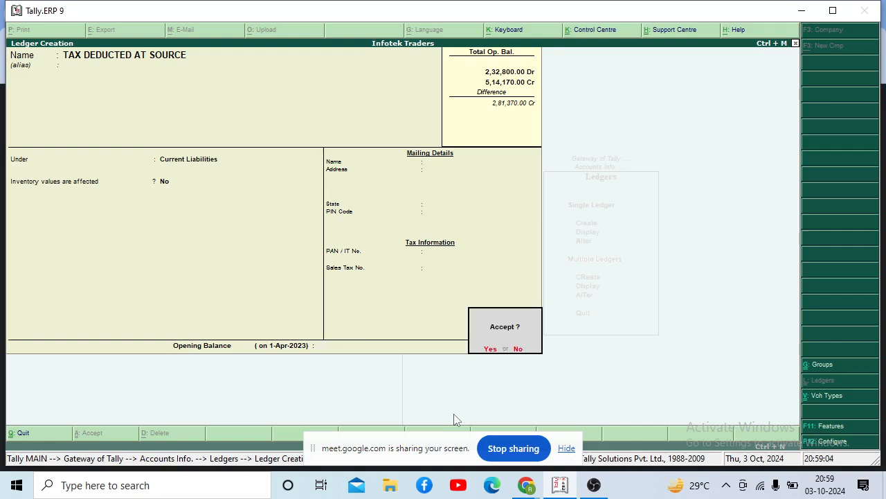
{"action": "key", "text": "n"}
{"action": "key", "text": "Return"}
{"action": "key", "text": "Return"}
{"action": "key", "text": "Return"}
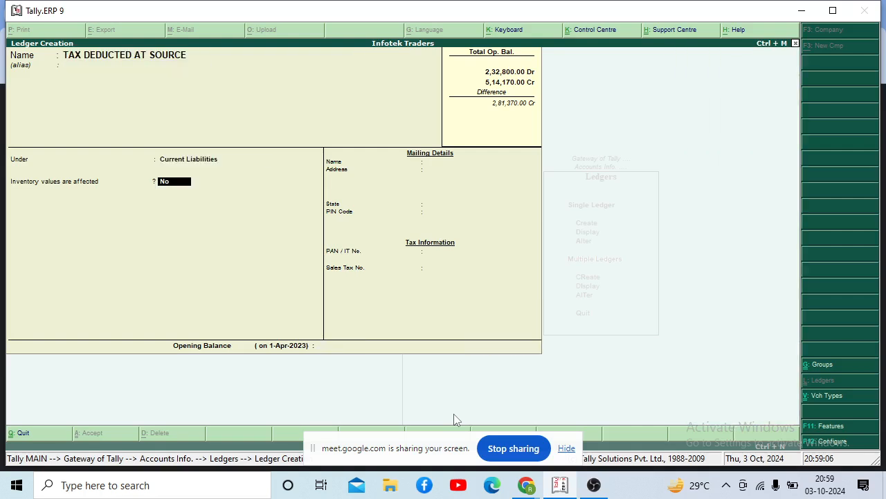
Keep inventory values unaffected for TAX DEDUCTED AT SOURCE, set its opening balance to 4,780 Cr, and save the ledger
{"action": "key", "text": "Return"}
{"action": "type", "text": "4780"}
{"action": "key", "text": "Return"}
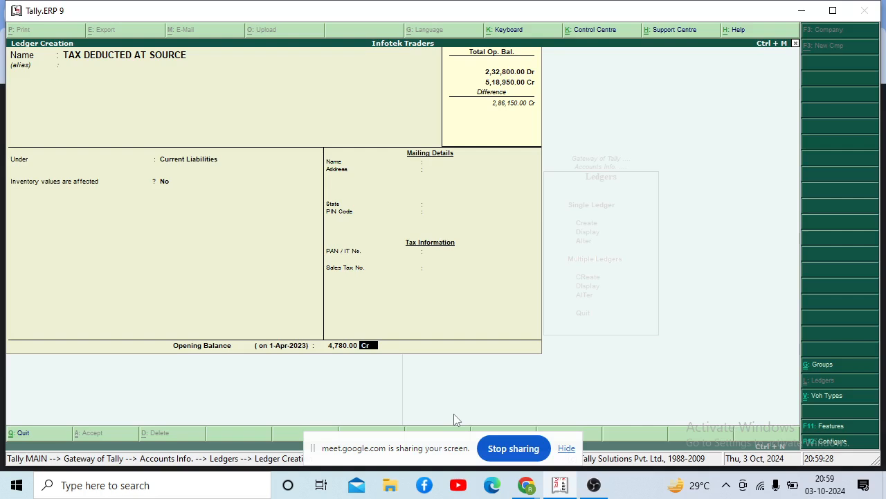
{"action": "key", "text": "Return"}
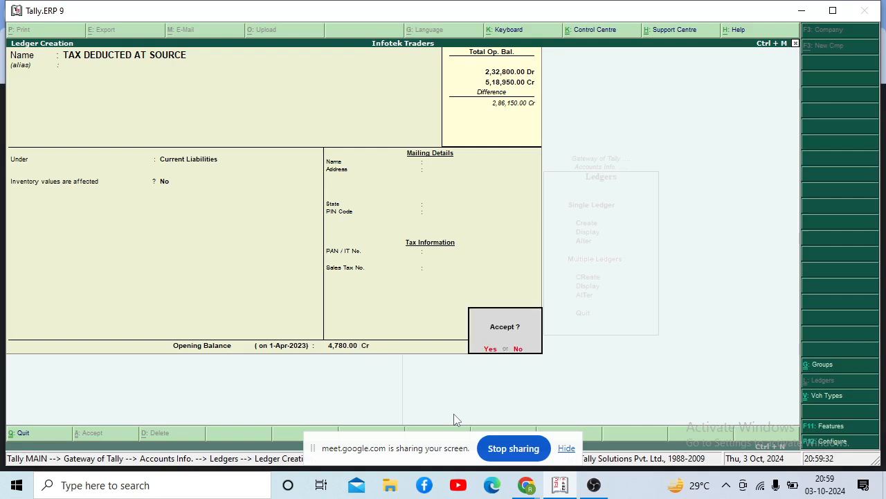
{"action": "key", "text": "Return"}
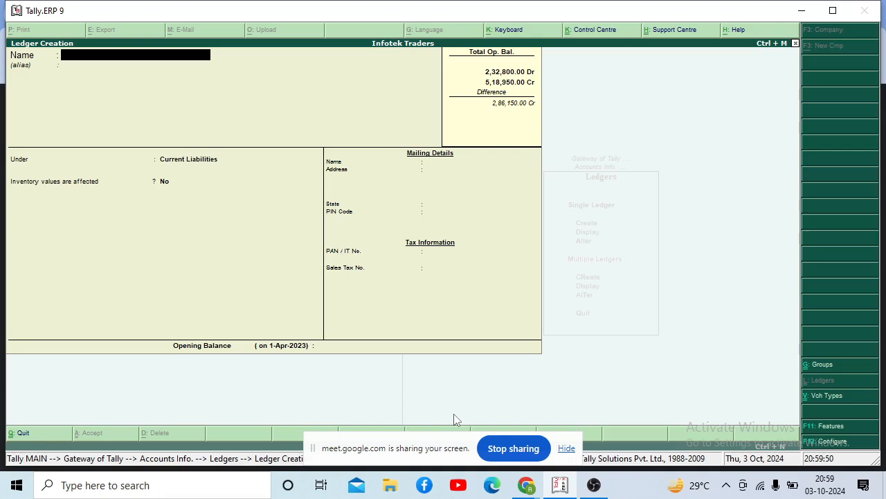
Create the COMPUTER SALES ledger under Sales Accounts with inventory values affected and no alias or opening balance, and save it
{"action": "type", "text": "COMPUTER SALES"}
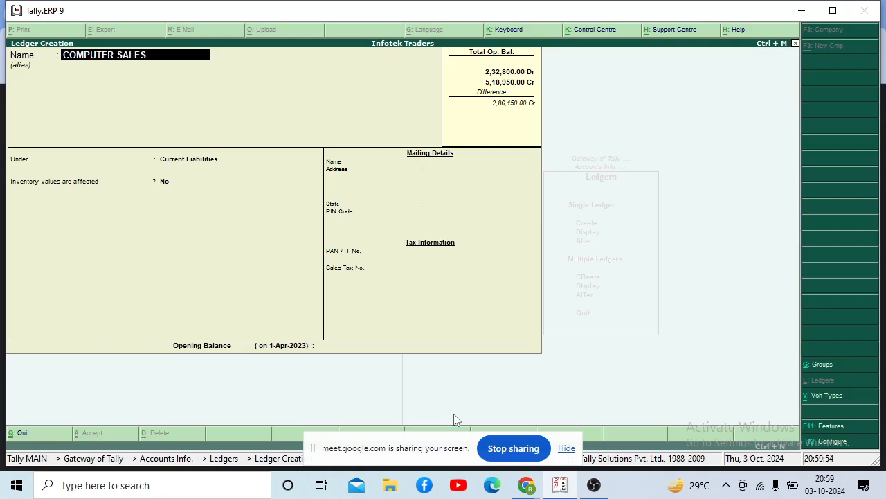
{"action": "key", "text": "Return"}
{"action": "key", "text": "Return"}
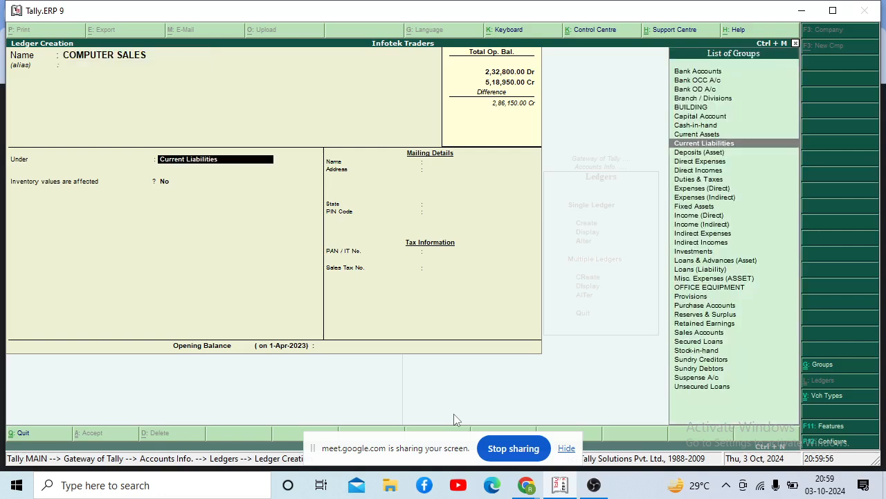
{"action": "type", "text": "SALES"}
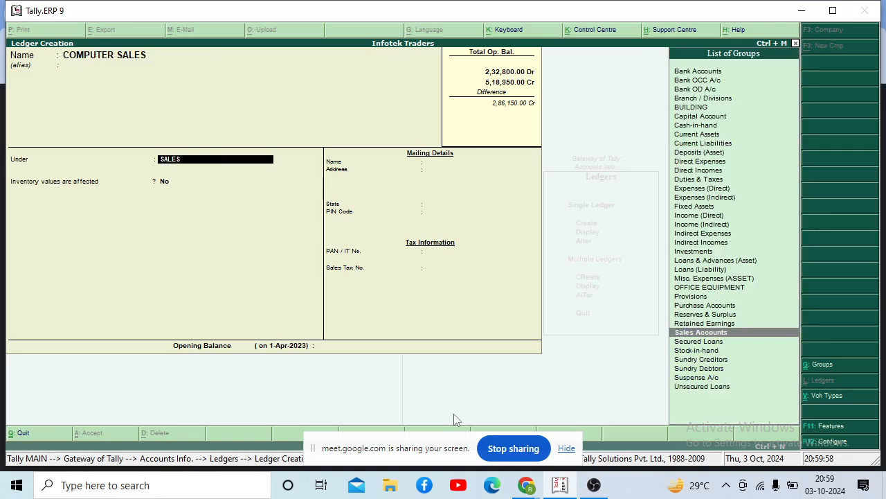
{"action": "key", "text": "Return"}
{"action": "key", "text": "y"}
{"action": "key", "text": "Return"}
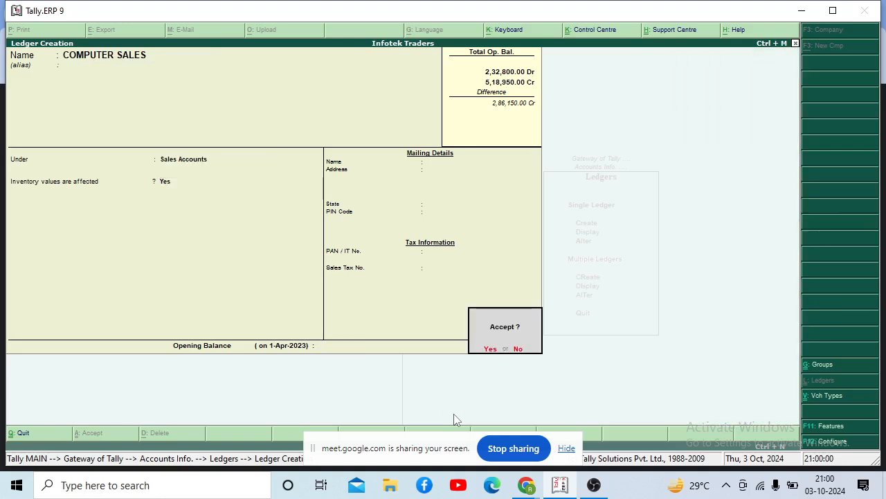
{"action": "key", "text": "y"}
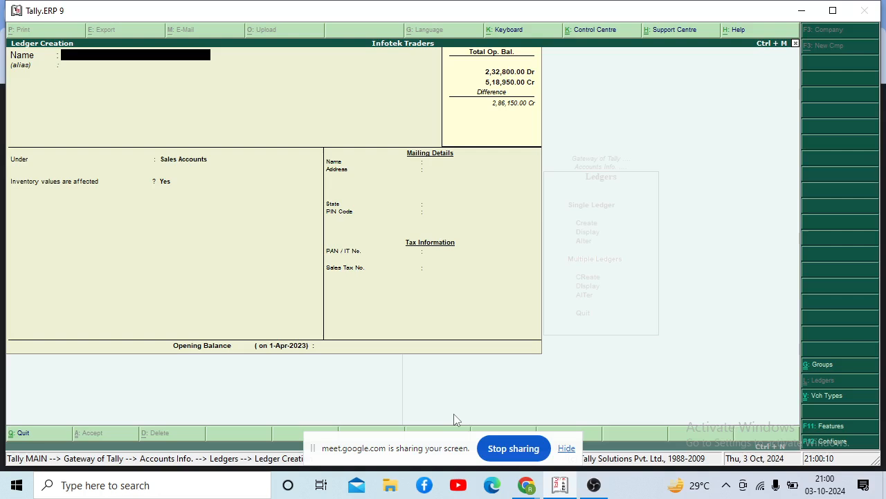
Create the COMPONENT SALES ledger under Sales Accounts, keeping inventory values affected and no alias, and save it
{"action": "type", "text": "COMPONENT SALES"}
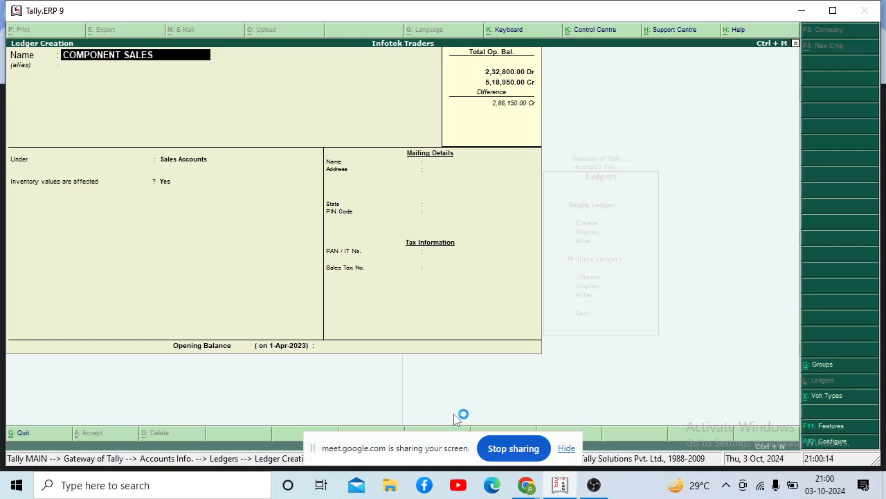
{"action": "key", "text": "Return"}
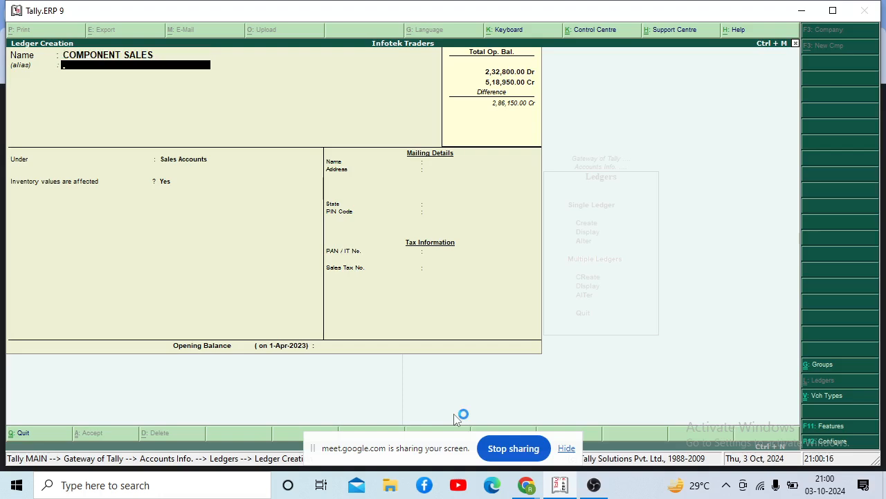
{"action": "key", "text": "Return"}
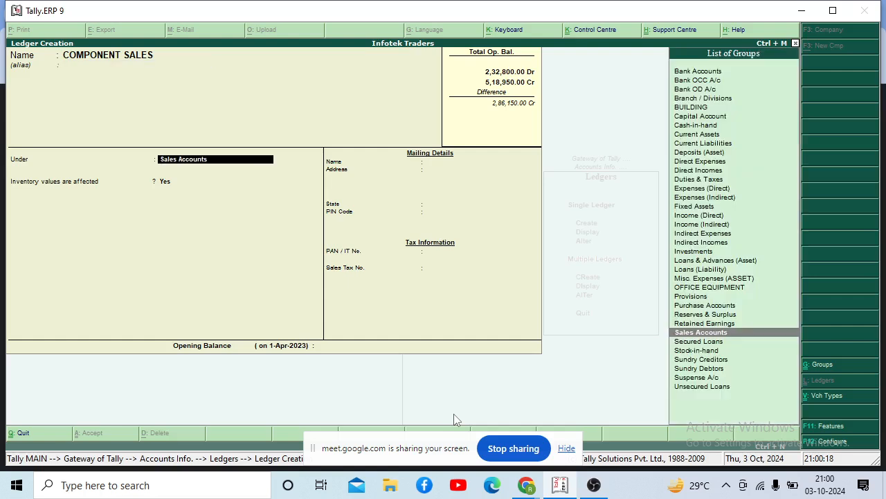
{"action": "key", "text": "Return"}
{"action": "key", "text": "Return"}
{"action": "key", "text": "Return"}
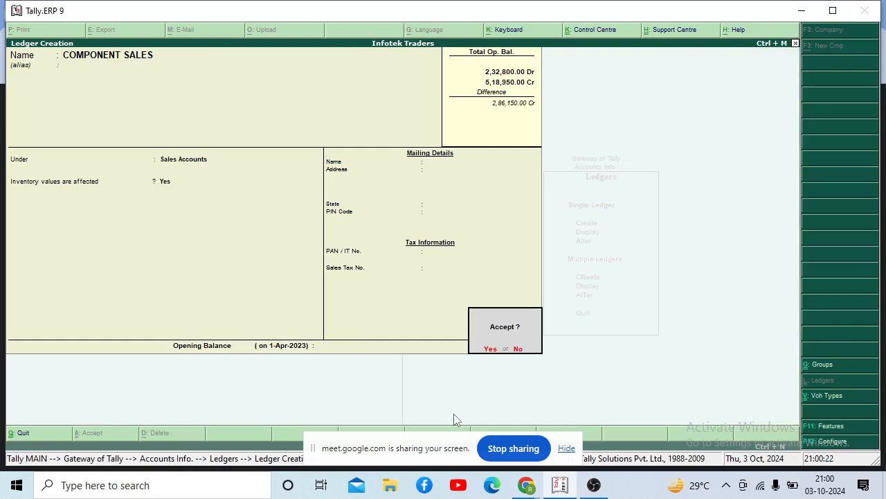
{"action": "key", "text": "Return"}
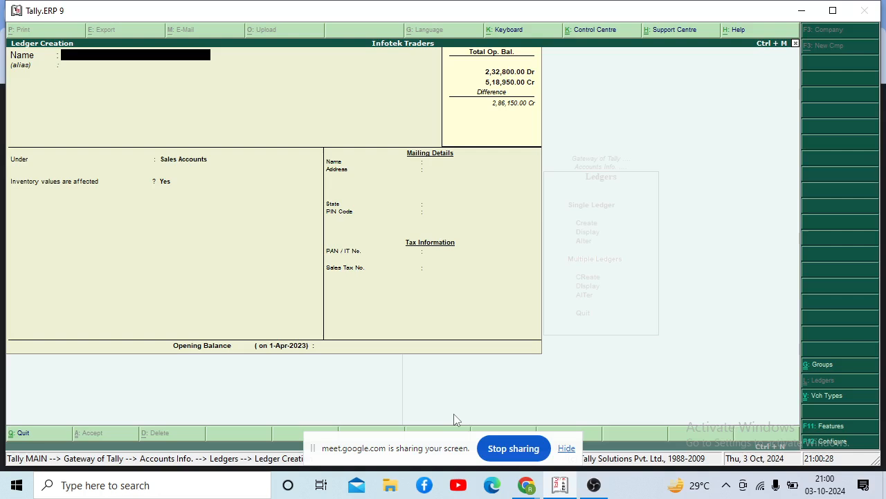
Create the PRINTER SALES ledger under Sales Accounts, keeping inventory values affected and no opening balance, and save it
{"action": "type", "text": "PRINTER SALES"}
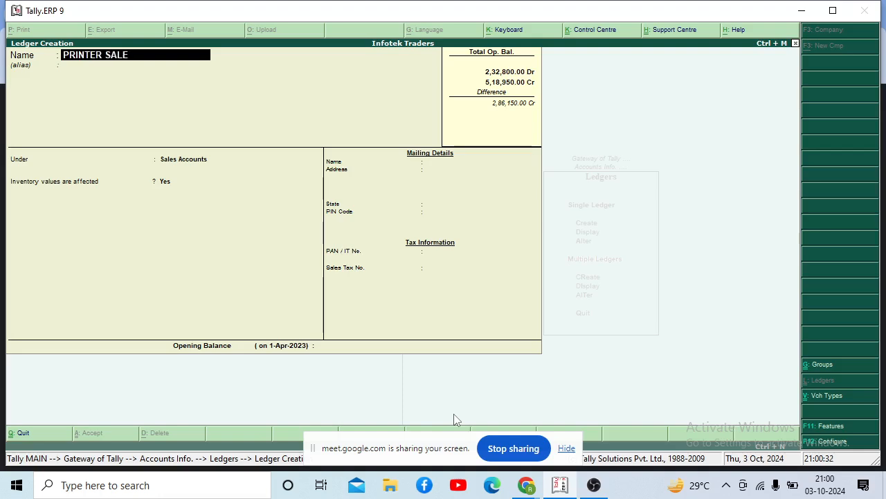
{"action": "key", "text": "Return"}
{"action": "key", "text": "Return"}
{"action": "key", "text": "Return"}
{"action": "key", "text": "Return"}
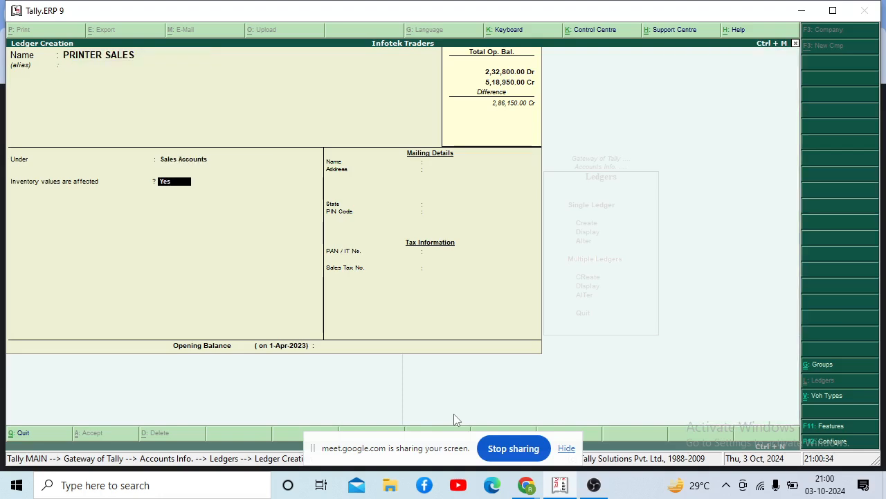
{"action": "key", "text": "Return"}
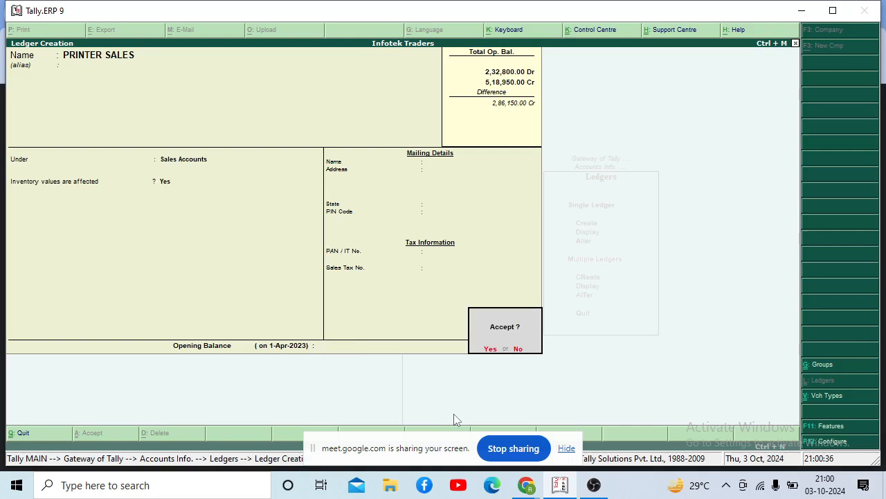
{"action": "key", "text": "Return"}
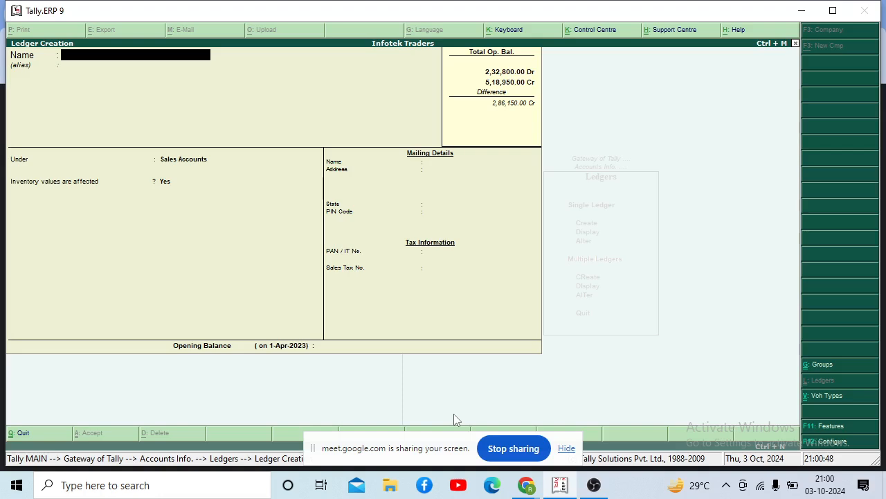
Create the COMPUTER PURCHASE ledger under Purchase Accounts with inventory values affected and no opening balance, and save it
{"action": "type", "text": "COMPUTER PURCHASE"}
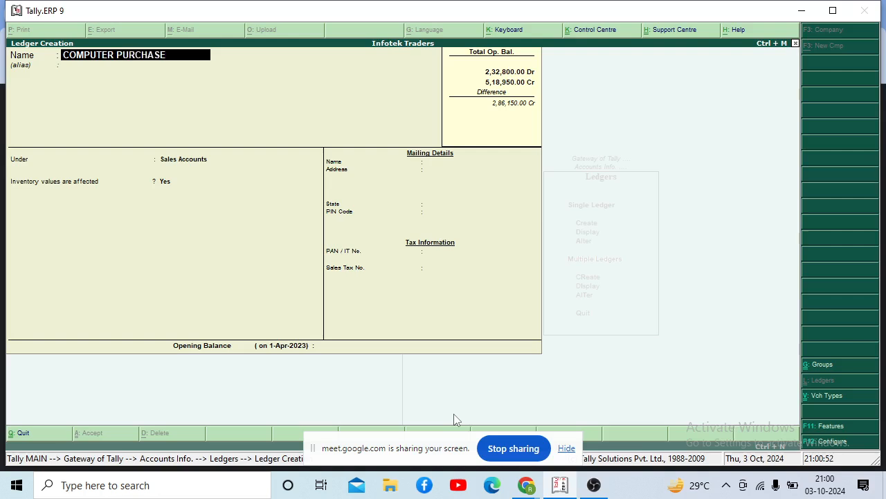
{"action": "key", "text": "Return"}
{"action": "key", "text": "Return"}
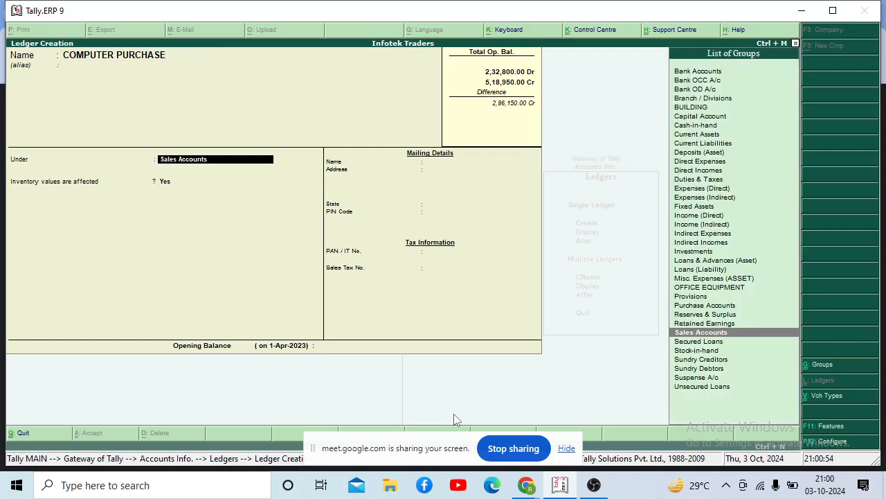
{"action": "type", "text": "PURCH"}
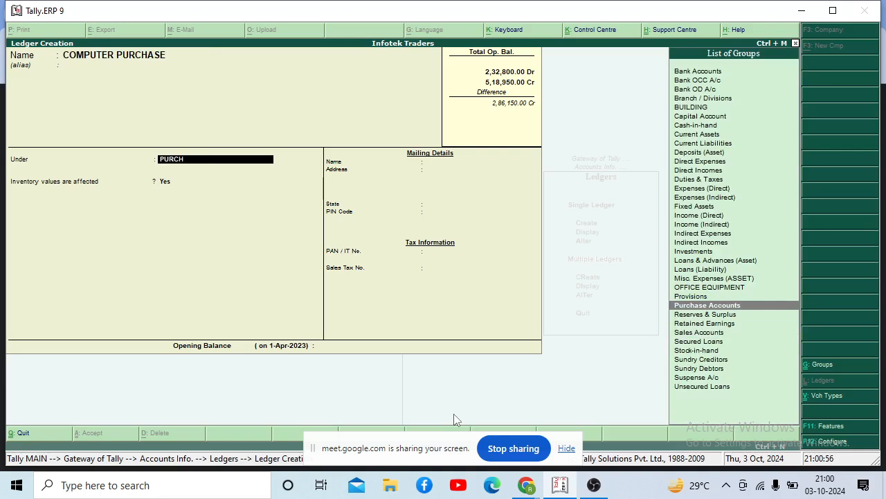
{"action": "key", "text": "Return"}
{"action": "key", "text": "Return"}
{"action": "key", "text": "Return"}
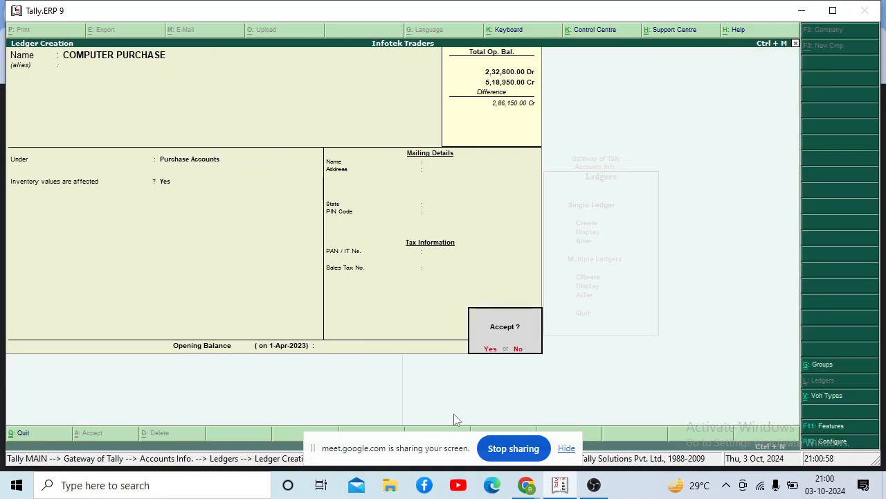
{"action": "key", "text": "Return"}
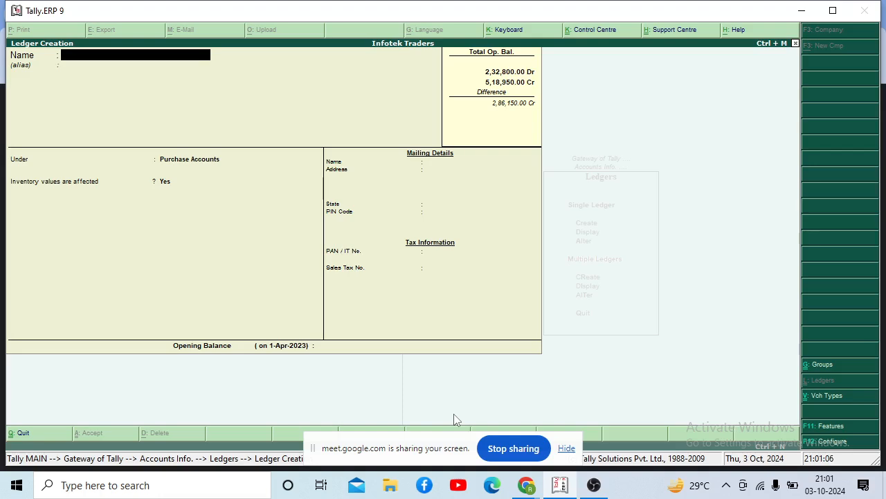
Create the COMPONENT PURCHASE ledger under Purchase Accounts, keeping inventory values affected and the opening balance empty, and save it
{"action": "type", "text": "COMPONENT PURCHA"}
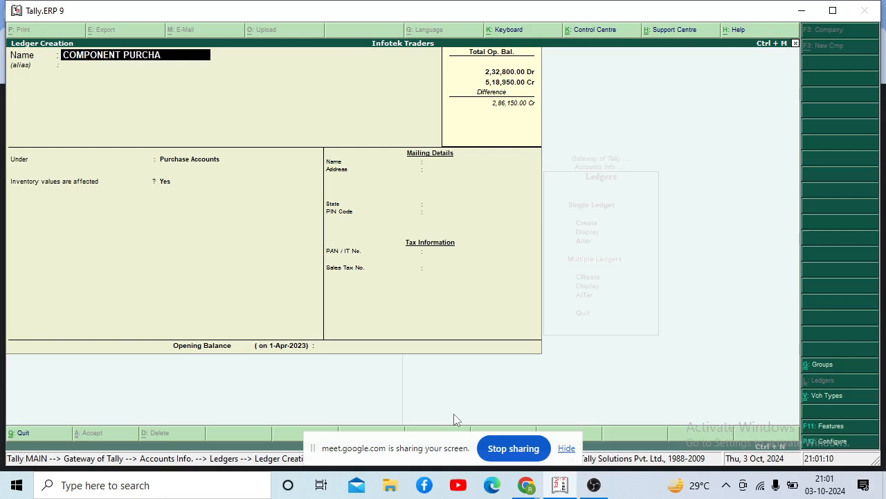
{"action": "type", "text": "SE"}
{"action": "key", "text": "Return"}
{"action": "key", "text": "Return"}
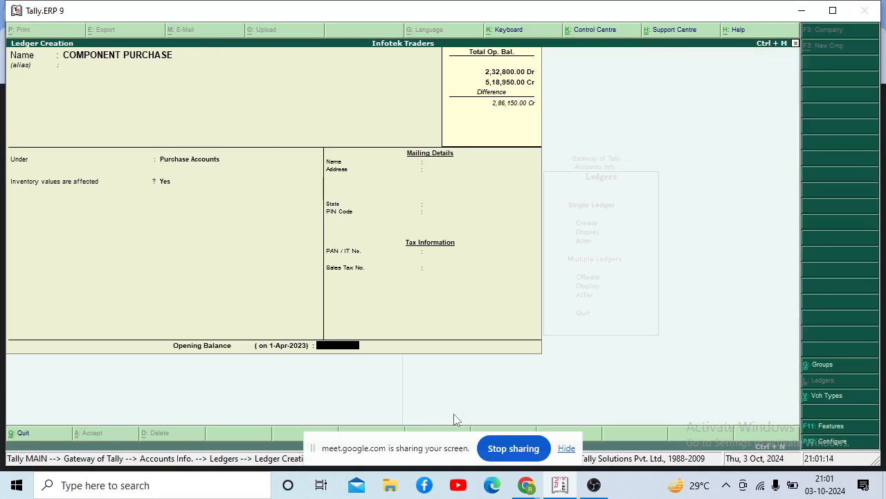
{"action": "key", "text": "Return"}
{"action": "key", "text": "Return"}
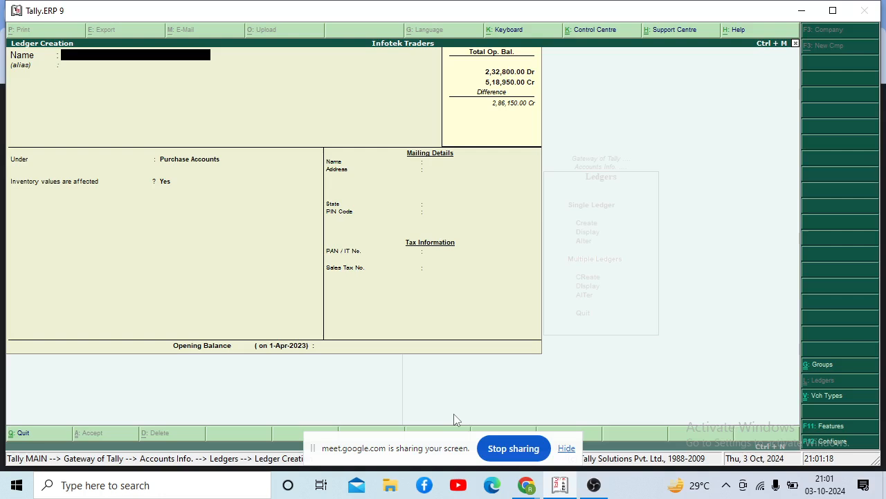
Create the PRINTER PURCHASE ledger under Purchase Accounts, keeping inventory values affected and no alias, and save it
{"action": "type", "text": "PRINTER PURCHASE"}
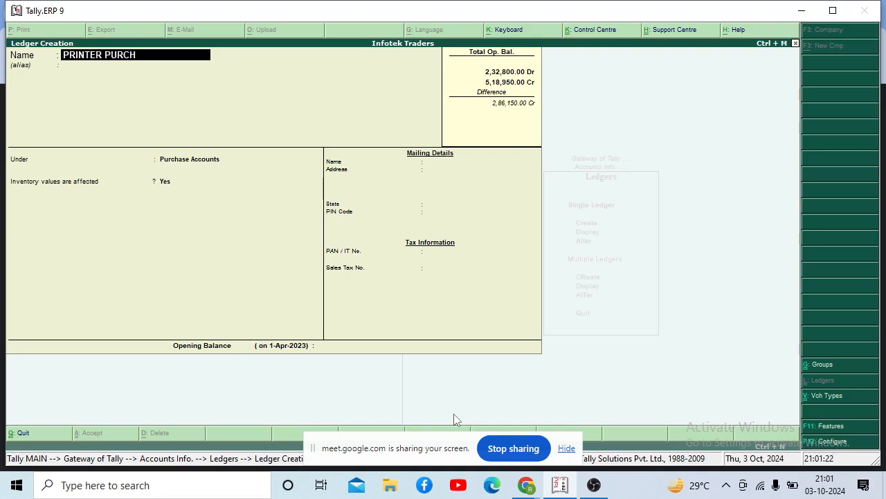
{"action": "key", "text": "Return"}
{"action": "key", "text": "Return"}
{"action": "key", "text": "Return"}
{"action": "key", "text": "Return"}
{"action": "key", "text": "Return"}
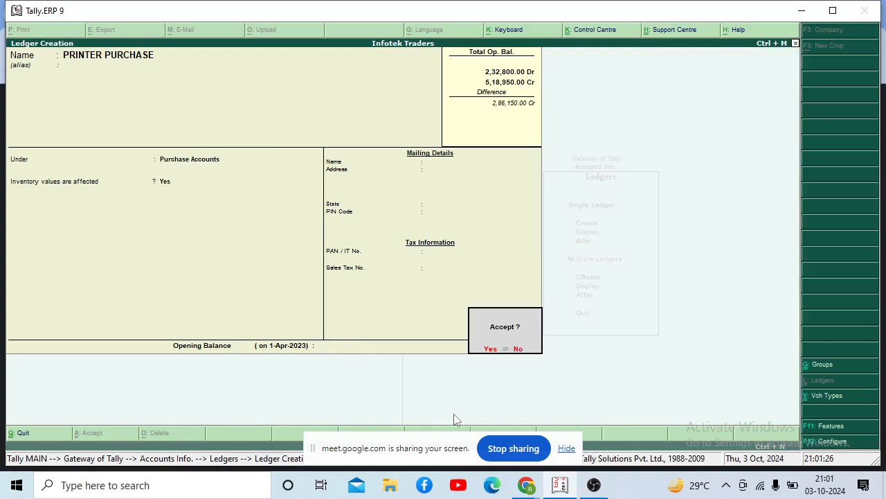
{"action": "key", "text": "Return"}
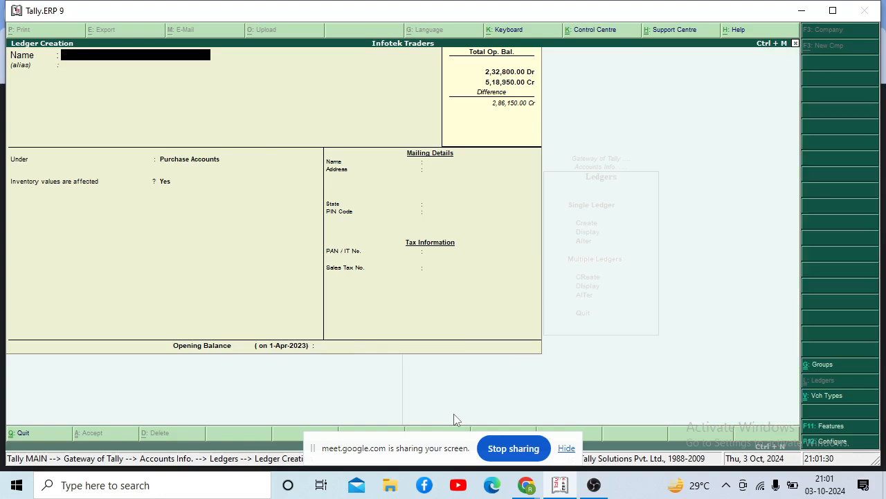
Name the next new ledger WAGES without an alias and choose Direct Expenses as its group
{"action": "type", "text": "WAGES"}
{"action": "key", "text": "Return"}
{"action": "key", "text": "Return"}
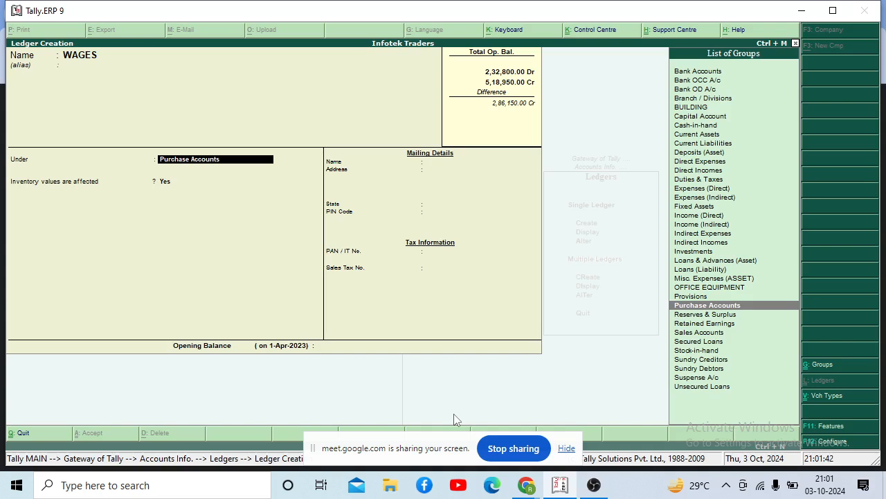
{"action": "key", "text": "Up"}
{"action": "key", "text": "Up"}
{"action": "key", "text": "Up"}
{"action": "key", "text": "Up"}
{"action": "key", "text": "Up"}
{"action": "key", "text": "Up"}
{"action": "key", "text": "Up"}
{"action": "key", "text": "Up"}
{"action": "key", "text": "Up"}
{"action": "key", "text": "Up"}
{"action": "key", "text": "Up"}
{"action": "key", "text": "Up"}
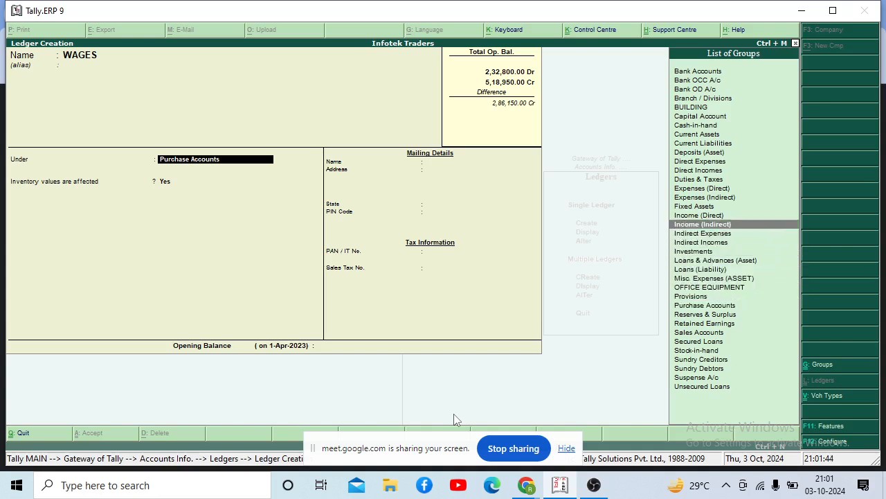
{"action": "key", "text": "Up"}
{"action": "key", "text": "Up"}
{"action": "key", "text": "Up"}
{"action": "key", "text": "Up"}
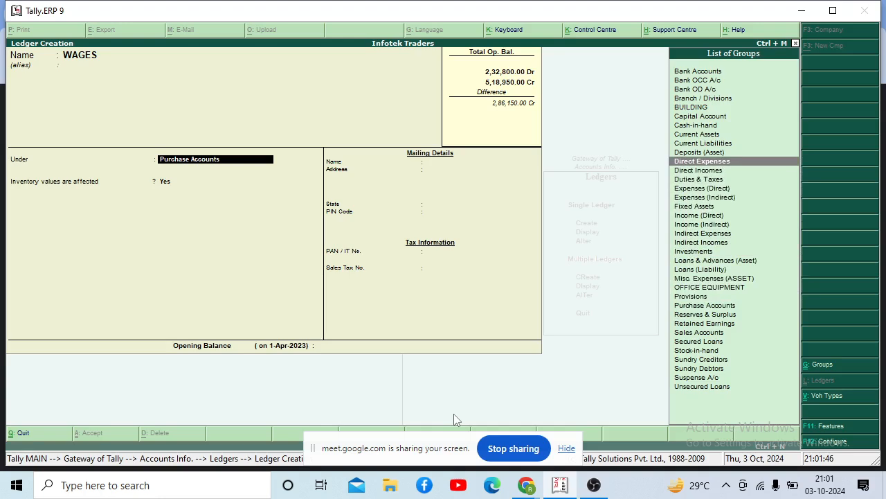
Keep inventory values unaffected for WAGES, leave its opening balance empty, and save the ledger
{"action": "key", "text": "Return"}
{"action": "key", "text": "Return"}
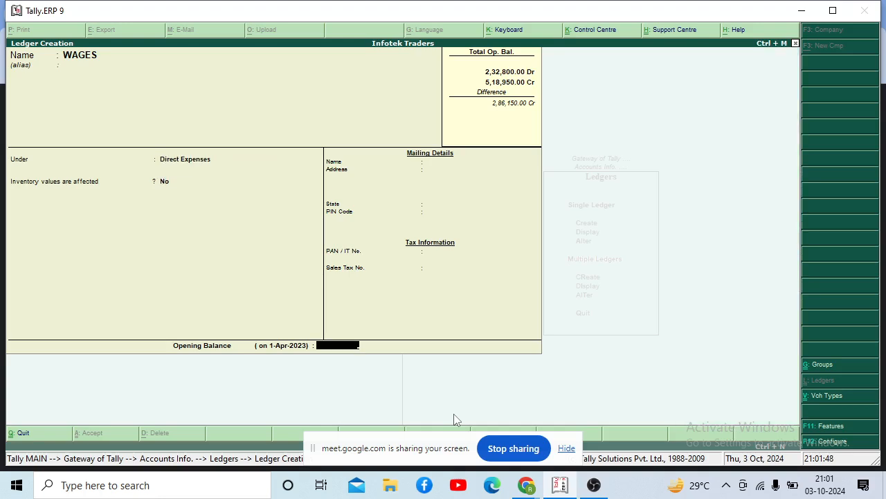
{"action": "key", "text": "Return"}
{"action": "key", "text": "Return"}
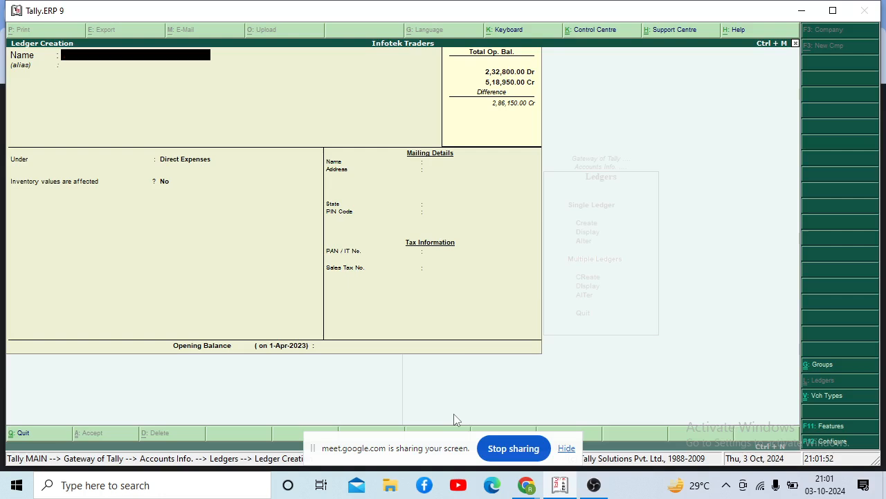
Create the FREIGHT CHARGES ledger under Direct Expenses with inventory values unaffected and no opening balance, and save it
{"action": "type", "text": "FREIGHT CHARGES"}
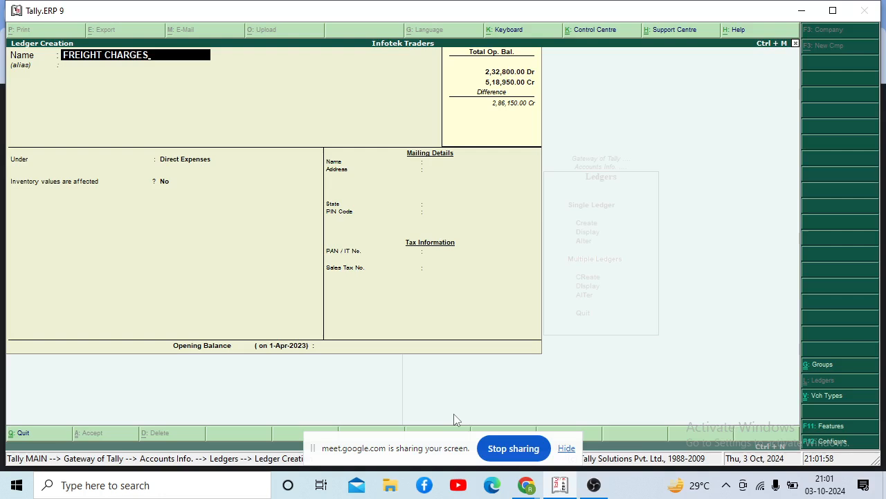
{"action": "key", "text": "Return"}
{"action": "key", "text": "Return"}
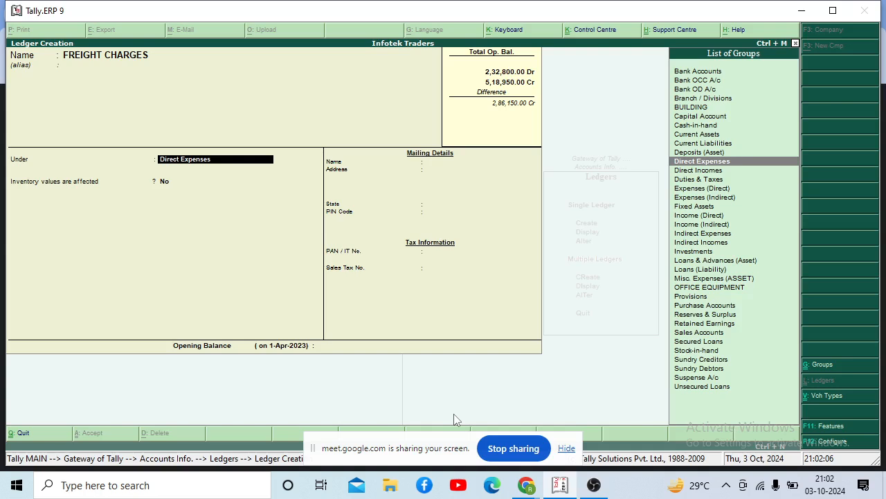
{"action": "key", "text": "Return"}
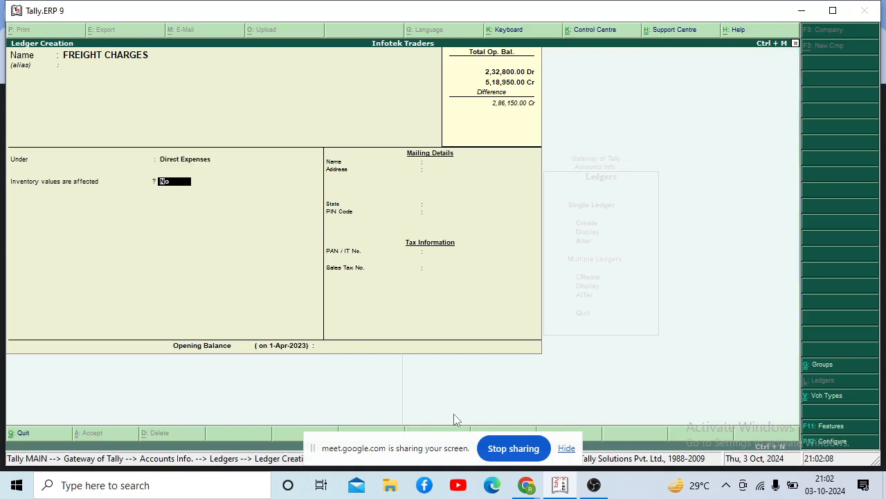
{"action": "key", "text": "Return"}
{"action": "key", "text": "Return"}
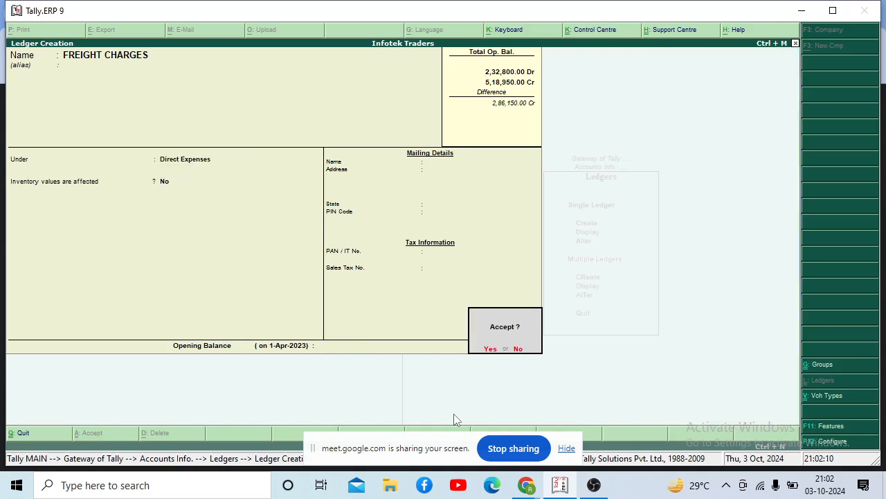
{"action": "key", "text": "Return"}
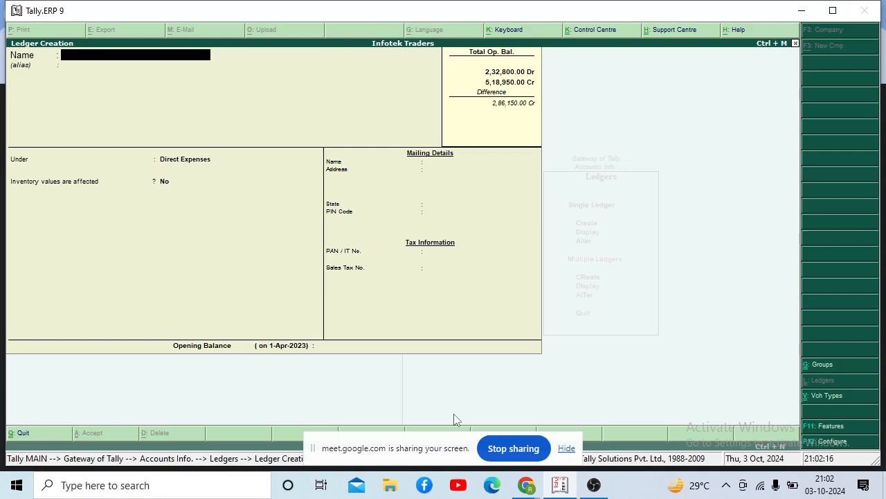
Name the next new ledger SALARY without an alias and choose Indirect Expenses as its group
{"action": "type", "text": "SALARY"}
{"action": "key", "text": "Return"}
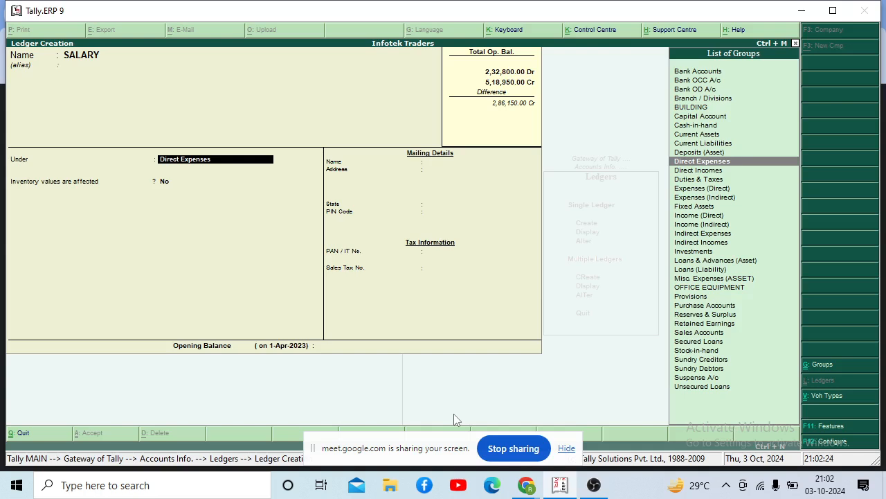
{"action": "key", "text": "Down"}
{"action": "key", "text": "Down"}
{"action": "key", "text": "Down"}
{"action": "key", "text": "Down"}
{"action": "key", "text": "Down"}
{"action": "key", "text": "Down"}
{"action": "key", "text": "Down"}
{"action": "key", "text": "Down"}
{"action": "key", "text": "Down"}
{"action": "key", "text": "Down"}
{"action": "key", "text": "Down"}
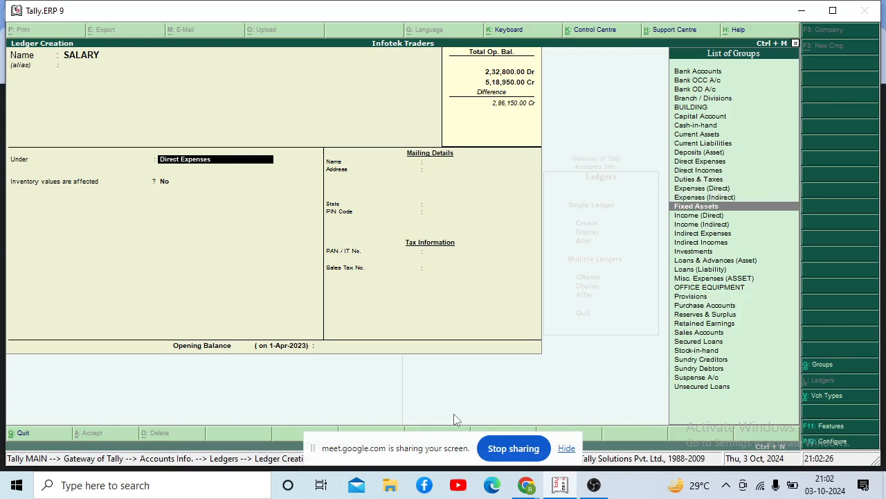
{"action": "key", "text": "Up"}
{"action": "key", "text": "Up"}
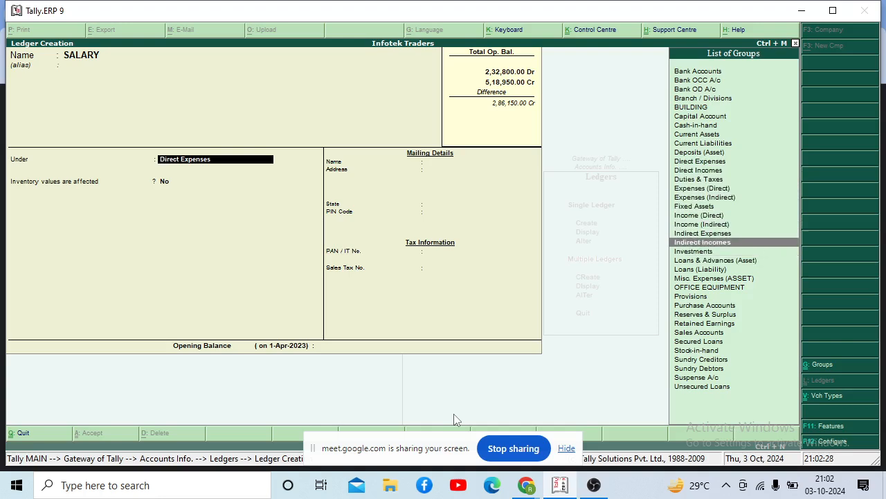
{"action": "key", "text": "Up"}
{"action": "key", "text": "Return"}
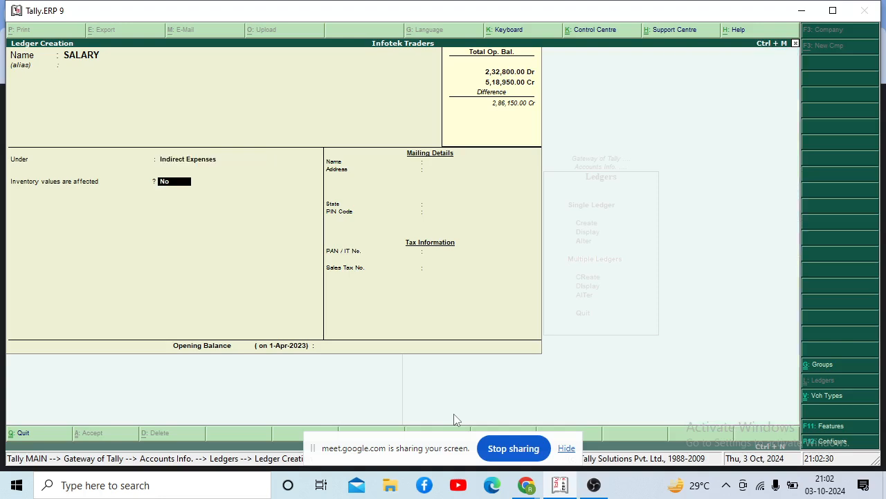
Keep inventory values unaffected for SALARY, leave its opening balance empty, and save the ledger
{"action": "key", "text": "Return"}
{"action": "key", "text": "Return"}
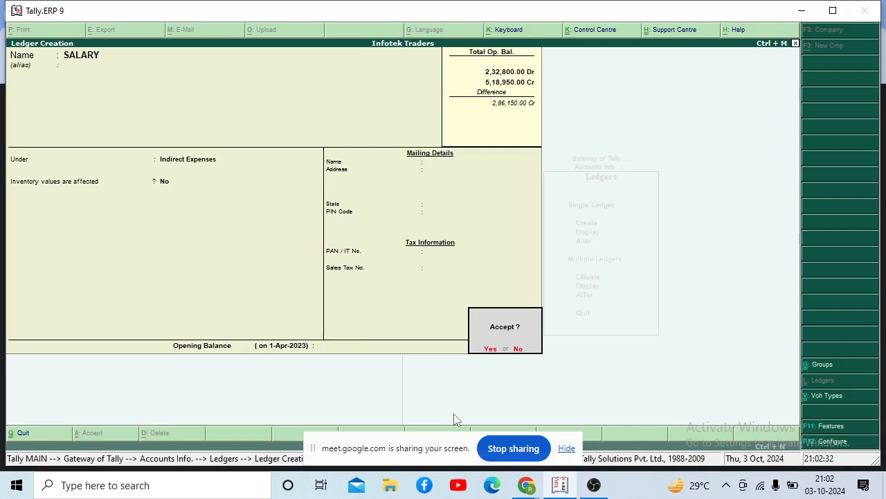
{"action": "key", "text": "Return"}
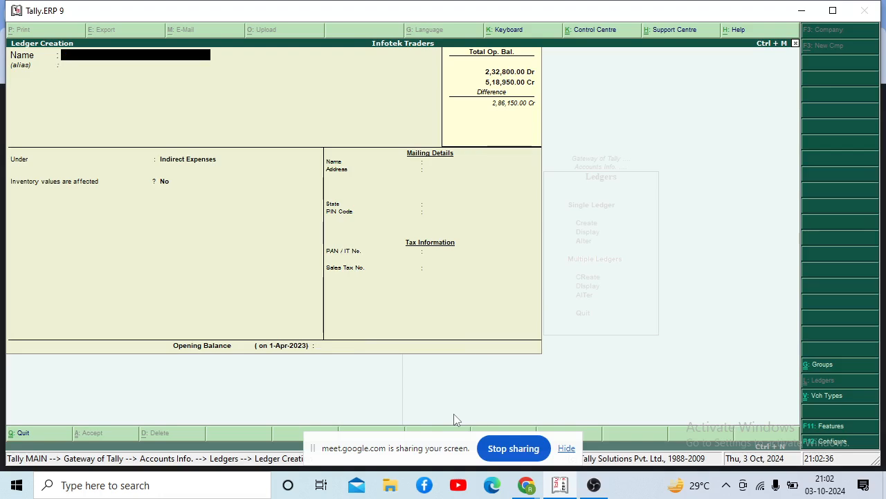
Create and save the OFFICE COST ledger under Indirect Expenses with inventory values unaffected and no opening balance, then leave ledger creation
{"action": "type", "text": "OFFICE COST"}
{"action": "key", "text": "Return"}
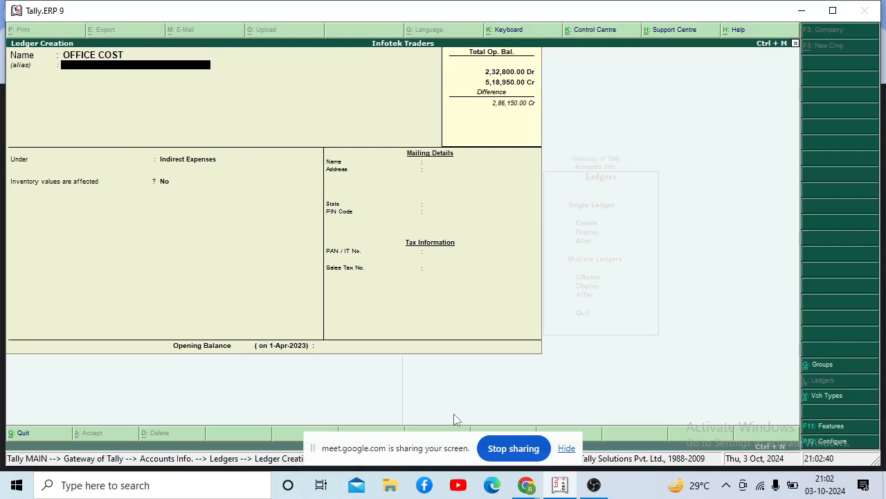
{"action": "key", "text": "Return"}
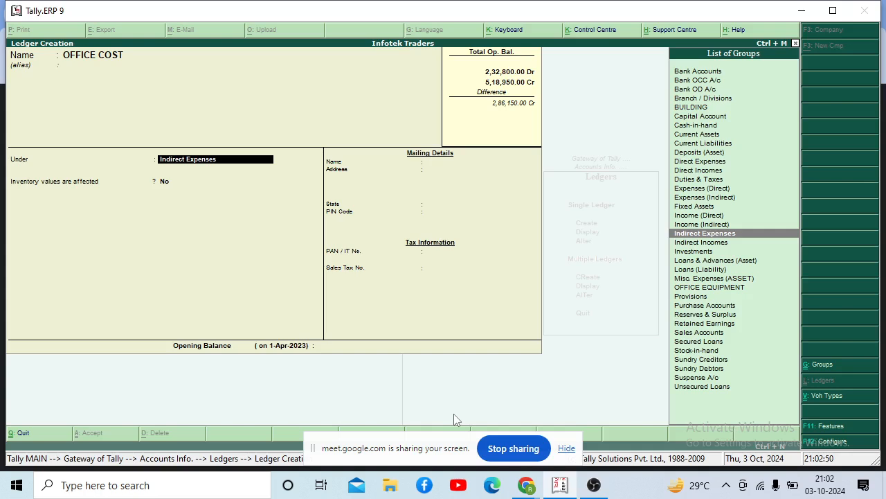
{"action": "key", "text": "Return"}
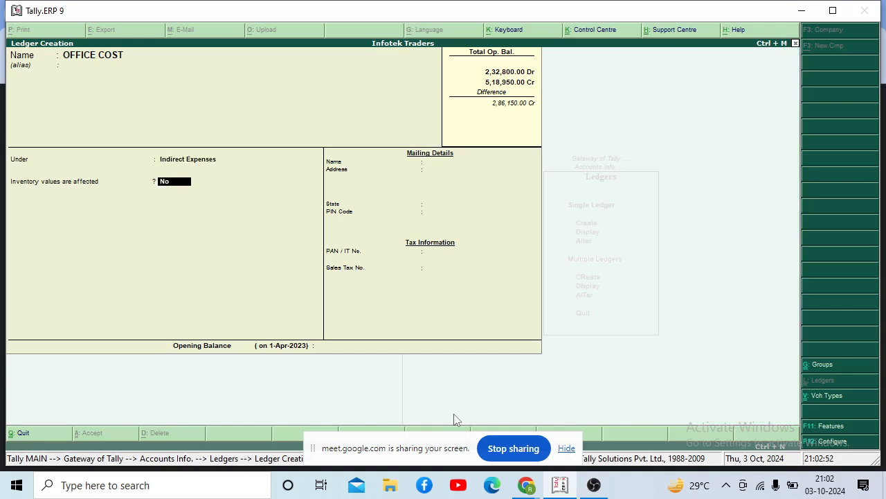
{"action": "key", "text": "Return"}
{"action": "key", "text": "Return"}
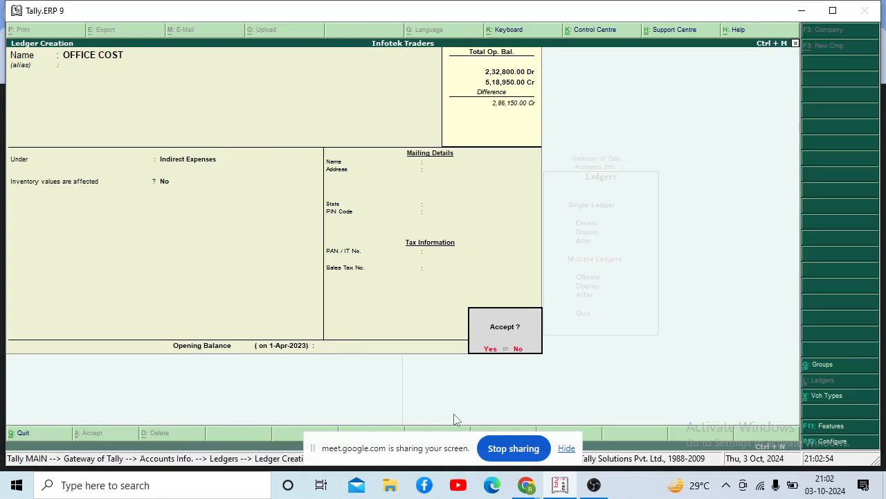
{"action": "key", "text": "Return"}
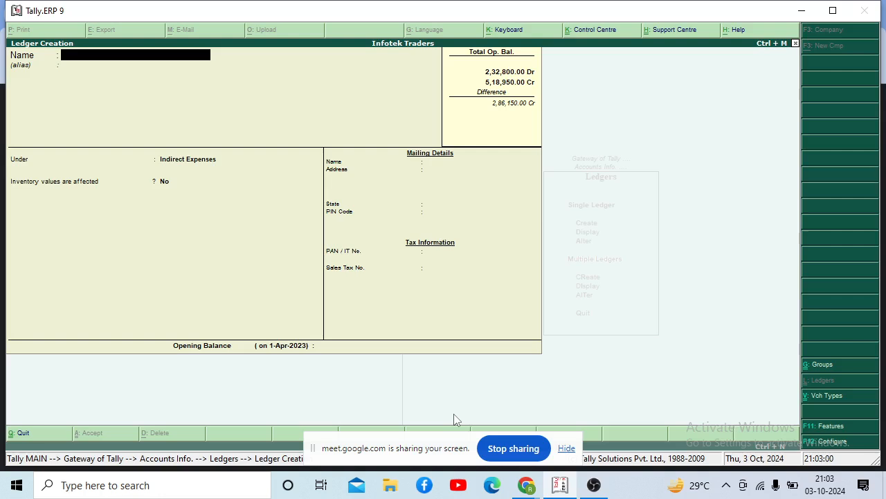
{"action": "key", "text": "Escape"}
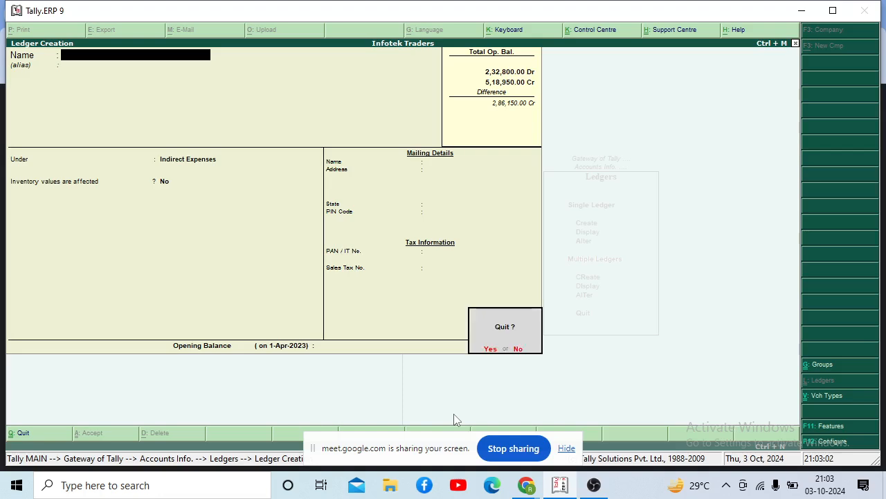
{"action": "key", "text": "y"}
{"action": "key", "text": "Escape"}
{"action": "key", "text": "Escape"}
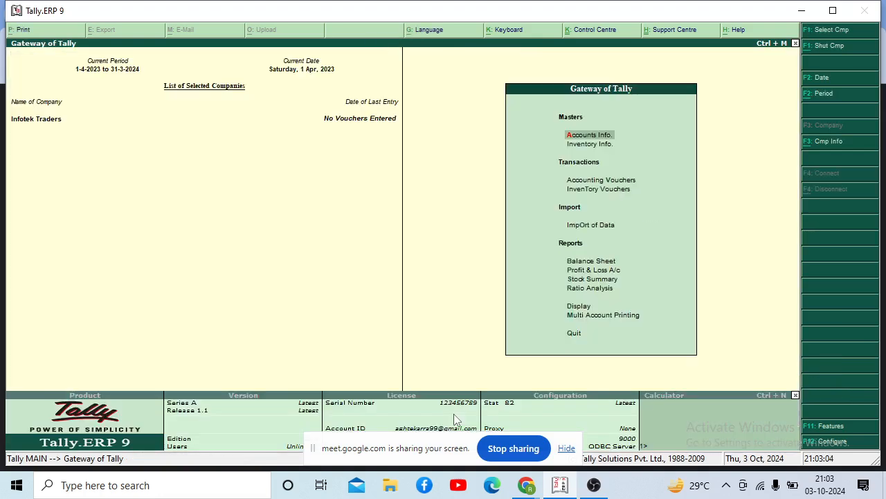
{"action": "key", "text": "Return"}
{"action": "key", "text": "Down"}
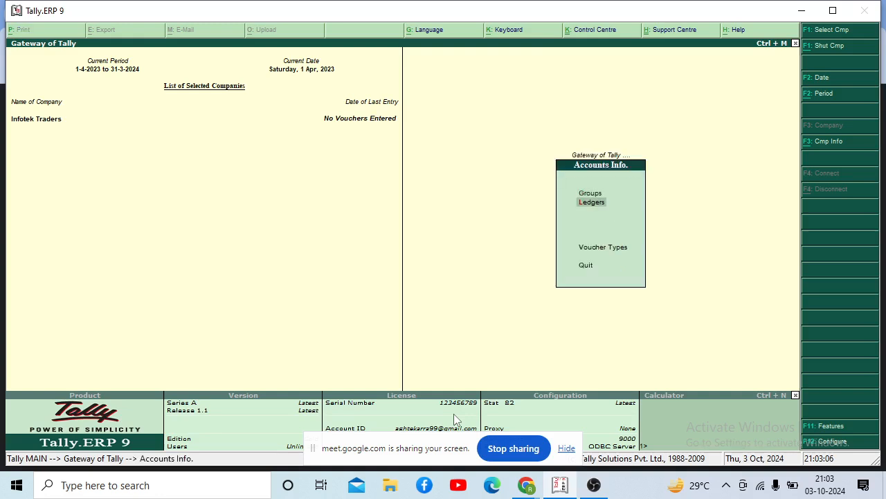
{"action": "key", "text": "Return"}
{"action": "key", "text": "Down"}
{"action": "key", "text": "Up"}
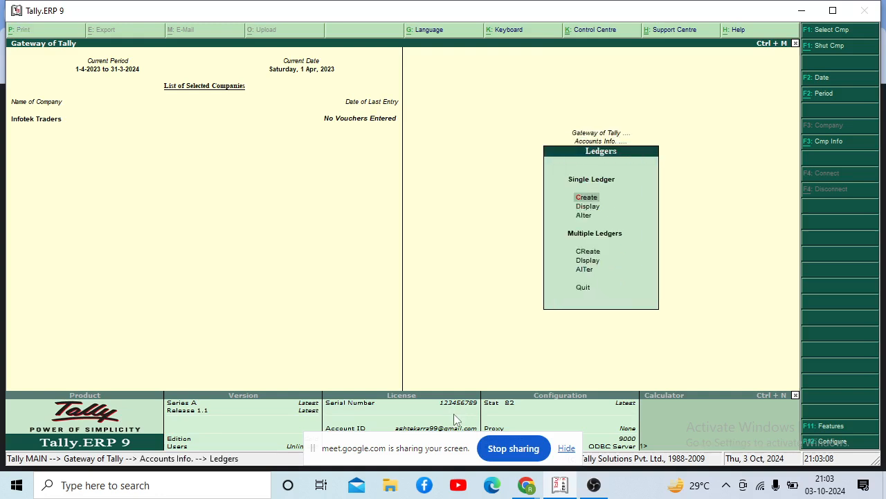
{"action": "key", "text": "Return"}
{"action": "key", "text": "Escape"}
{"action": "key", "text": "Escape"}
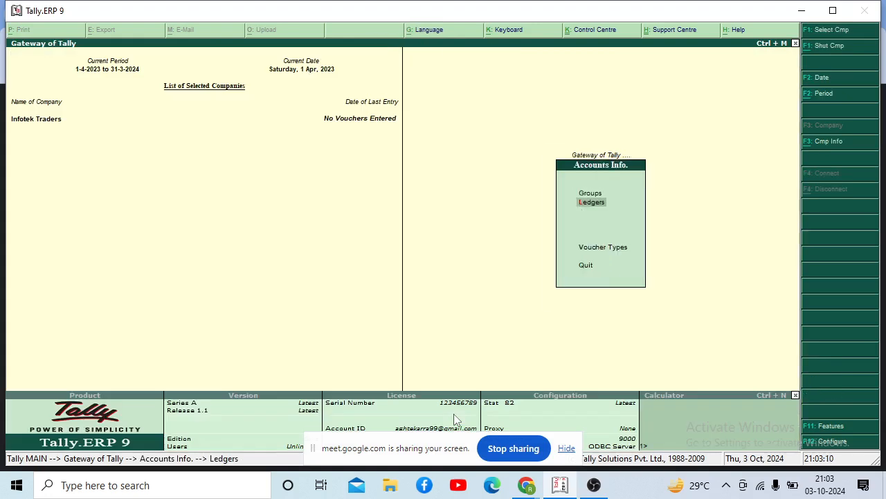
{"action": "key", "text": "Escape"}
Start a new single group named DEPRECIATION without an alias and place it under Indirect Expenses
{"action": "key", "text": "Return"}
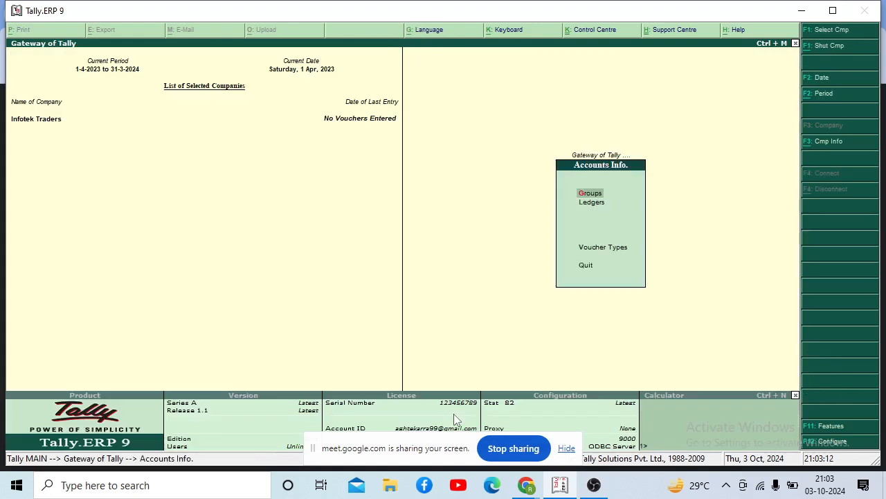
{"action": "key", "text": "Return"}
{"action": "key", "text": "Return"}
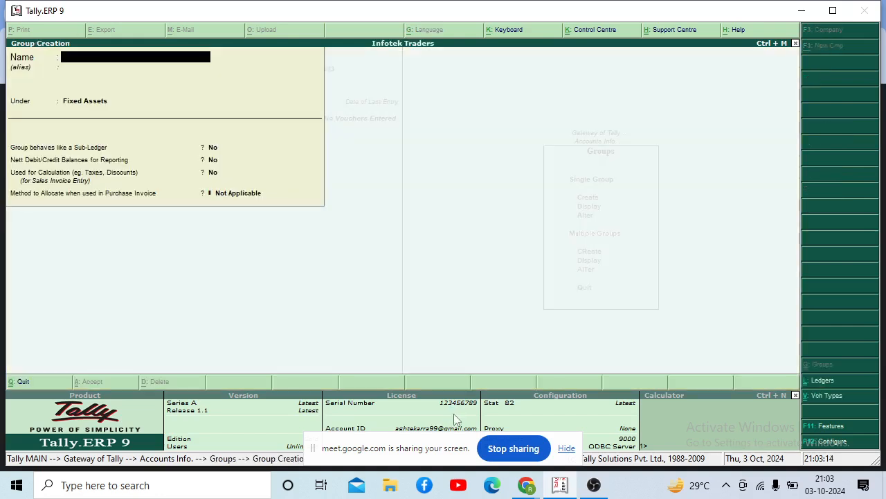
{"action": "type", "text": "DEPRECIATION"}
{"action": "key", "text": "Return"}
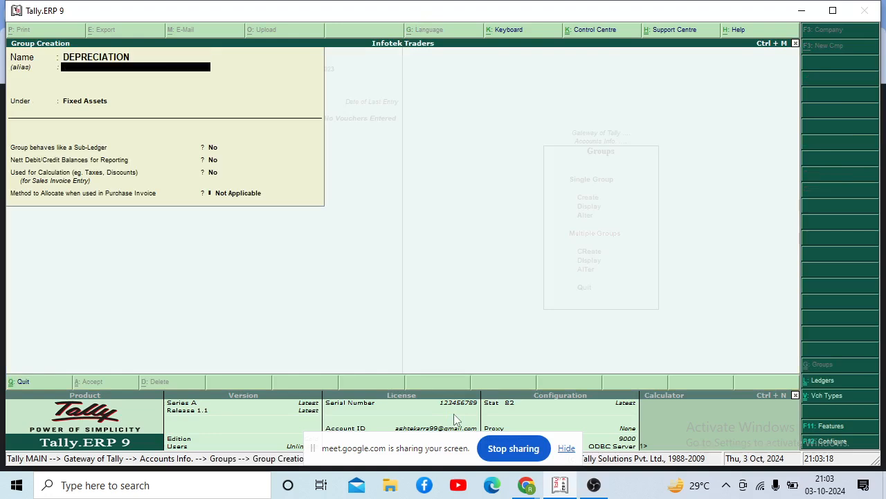
{"action": "key", "text": "Return"}
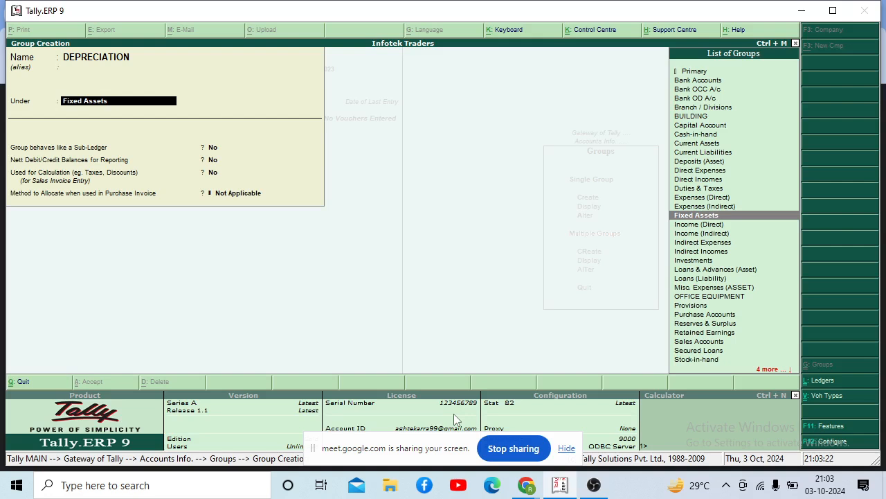
{"action": "key", "text": "Down"}
{"action": "key", "text": "Down"}
{"action": "key", "text": "Down"}
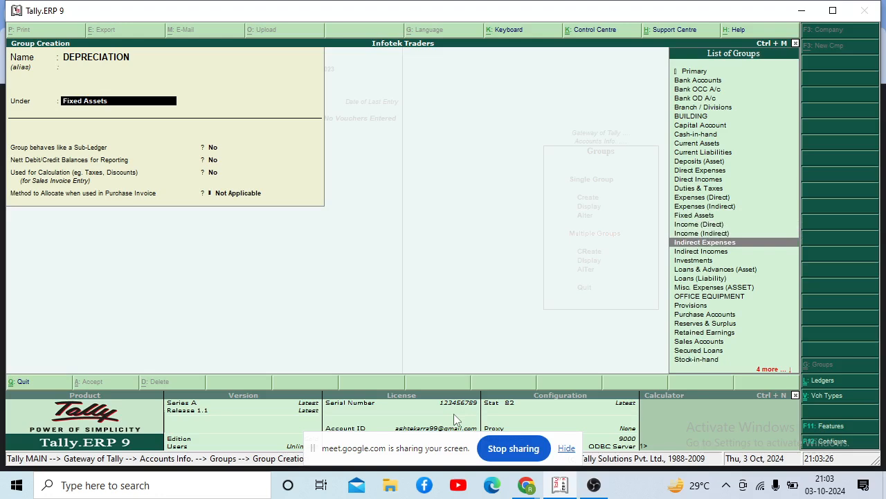
{"action": "key", "text": "Return"}
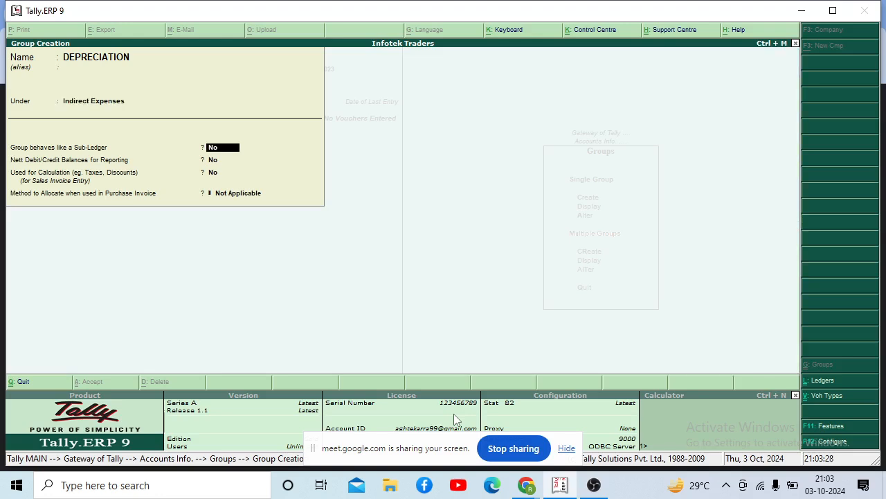
Keep the DEPRECIATION group's three Yes/No options at No and its allocation method Not Applicable, save it, and leave group creation
{"action": "key", "text": "Return"}
{"action": "key", "text": "Return"}
{"action": "key", "text": "Return"}
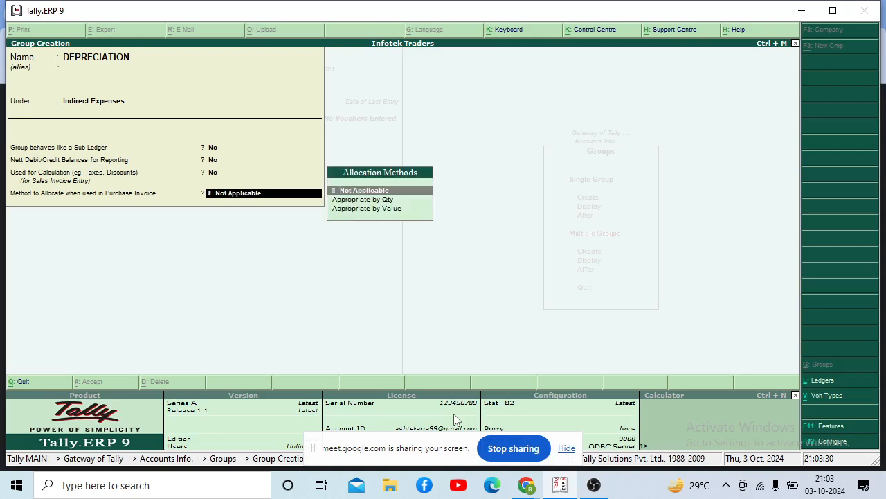
{"action": "key", "text": "Return"}
{"action": "key", "text": "Return"}
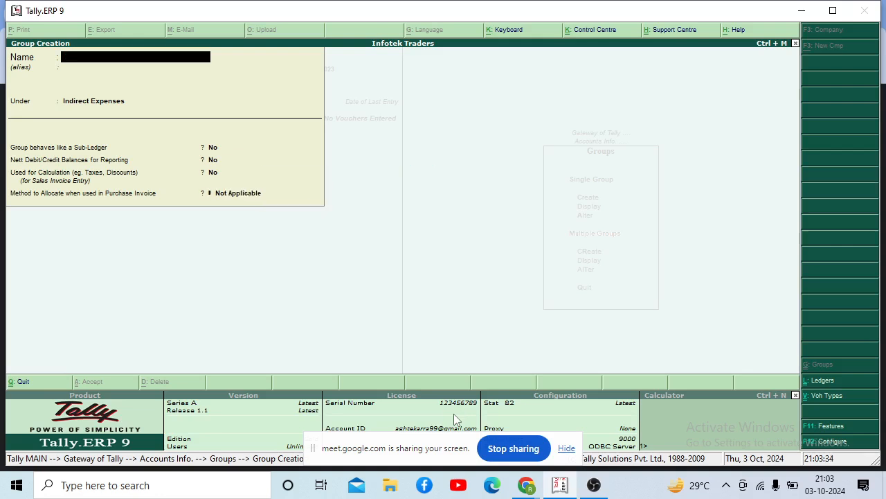
{"action": "key", "text": "Escape"}
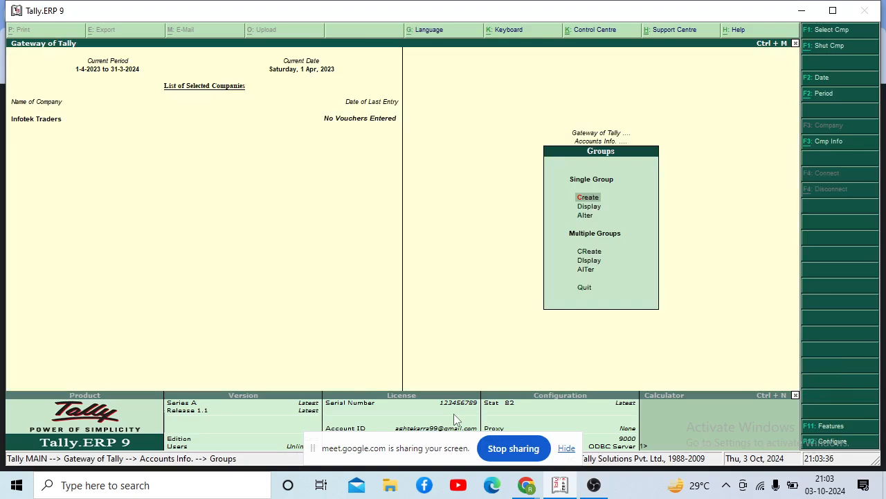
{"action": "key", "text": "Escape"}
{"action": "key", "text": "Escape"}
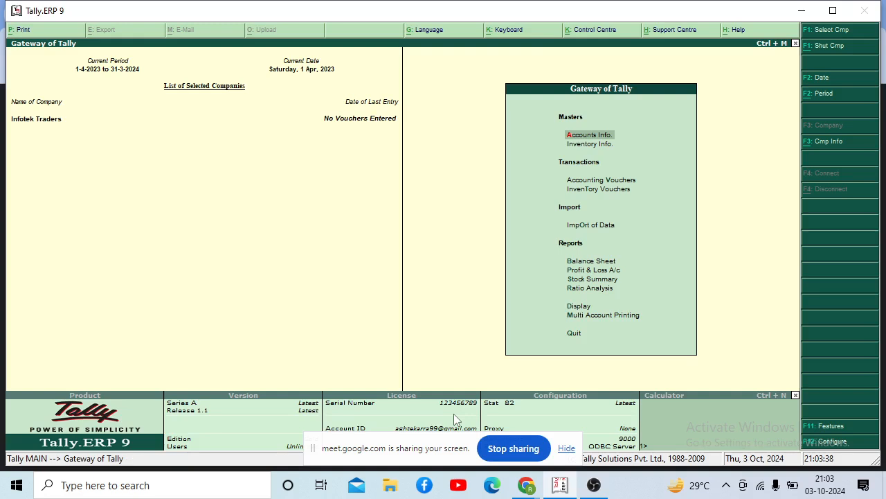
Start a new single ledger named DEPRECIATION without an alias and place it under the DEPRECIATION group
{"action": "key", "text": "Return"}
{"action": "key", "text": "Down"}
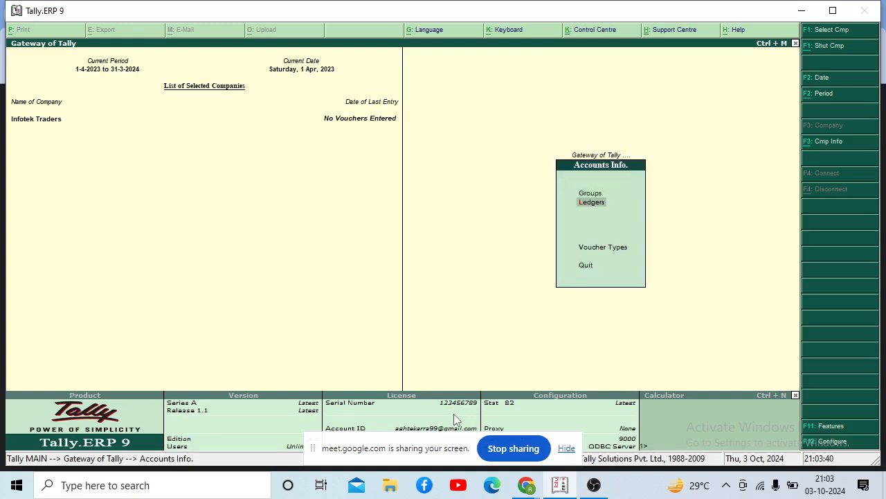
{"action": "key", "text": "Return"}
{"action": "key", "text": "Return"}
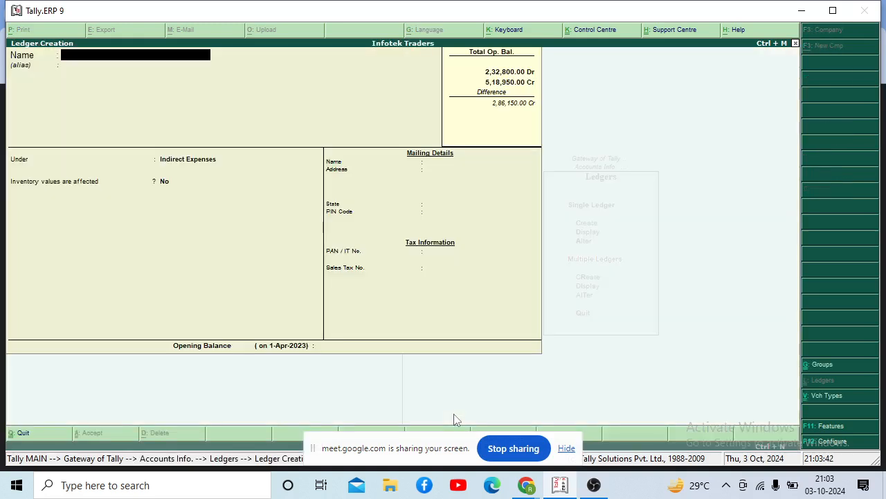
{"action": "type", "text": "DEPRECIATION"}
{"action": "key", "text": "Return"}
{"action": "key", "text": "Return"}
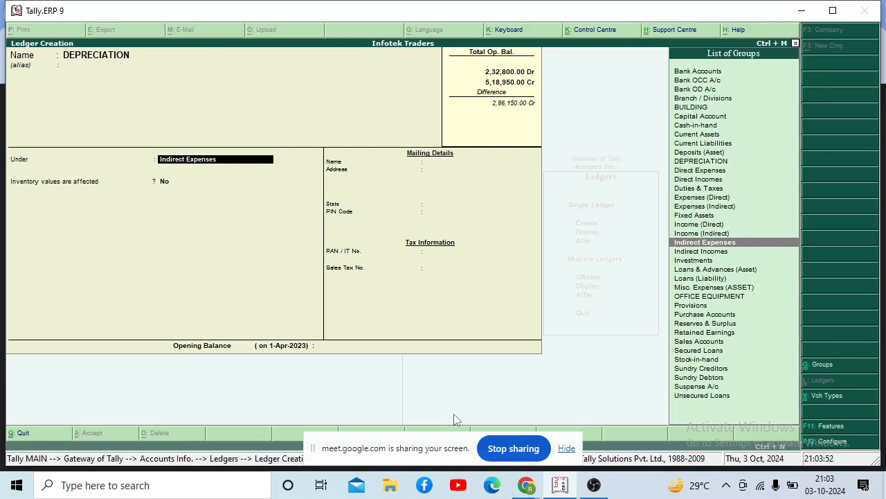
{"action": "key", "text": "Up"}
{"action": "key", "text": "Up"}
{"action": "key", "text": "Up"}
{"action": "key", "text": "Up"}
{"action": "key", "text": "Up"}
{"action": "key", "text": "Up"}
{"action": "key", "text": "Up"}
{"action": "key", "text": "Up"}
{"action": "key", "text": "Up"}
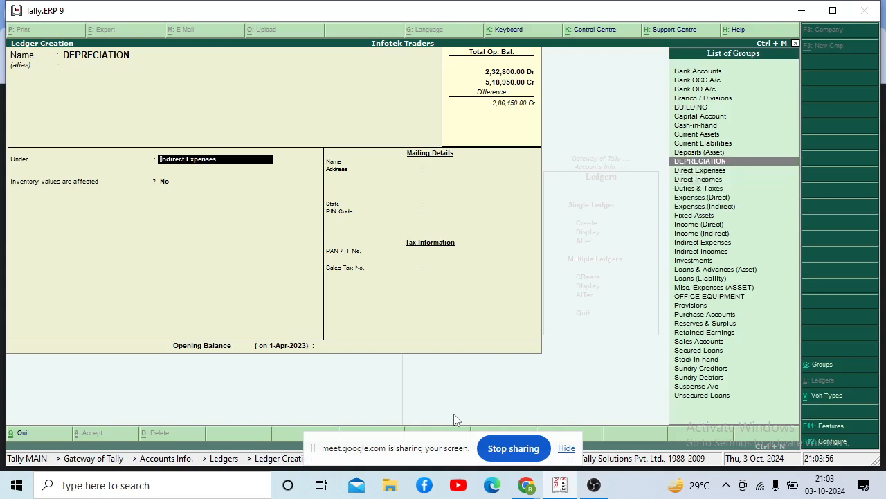
{"action": "key", "text": "Return"}
Keep inventory values unaffected for the DEPRECIATION ledger, leave its opening balance empty, and save it
{"action": "key", "text": "Return"}
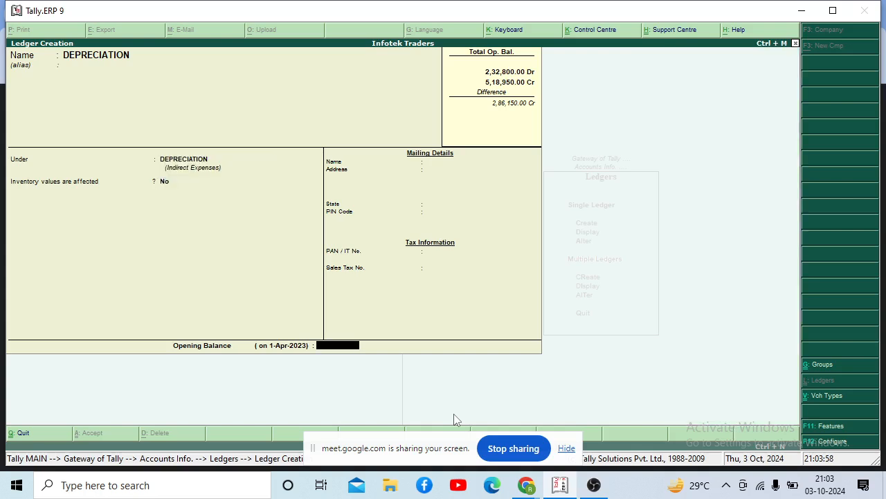
{"action": "key", "text": "Return"}
{"action": "key", "text": "Return"}
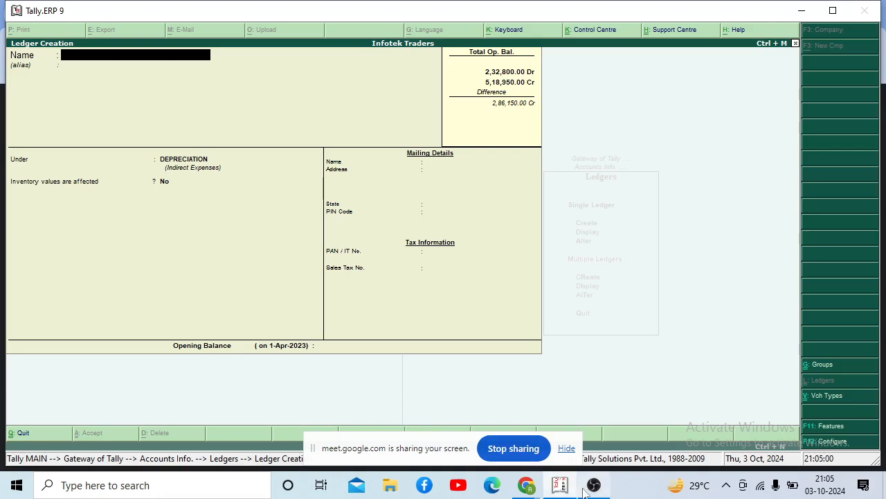
{"action": "mouse_move", "coordinate": [592, 489]}
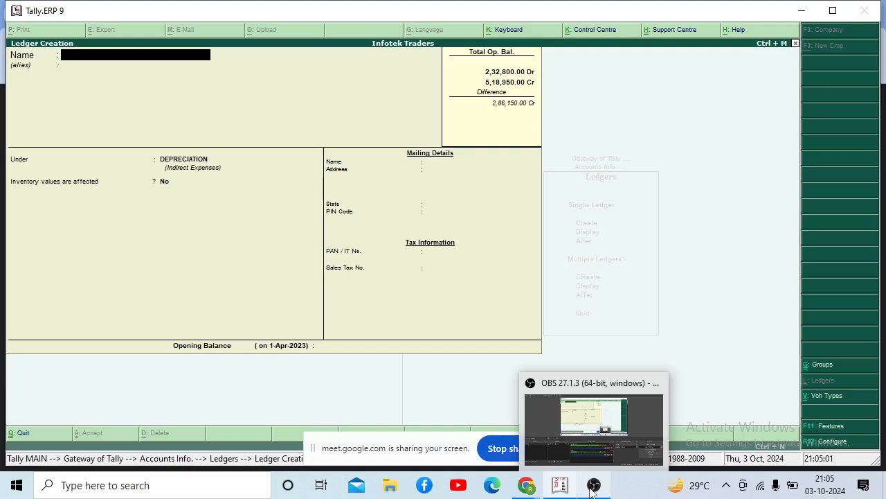